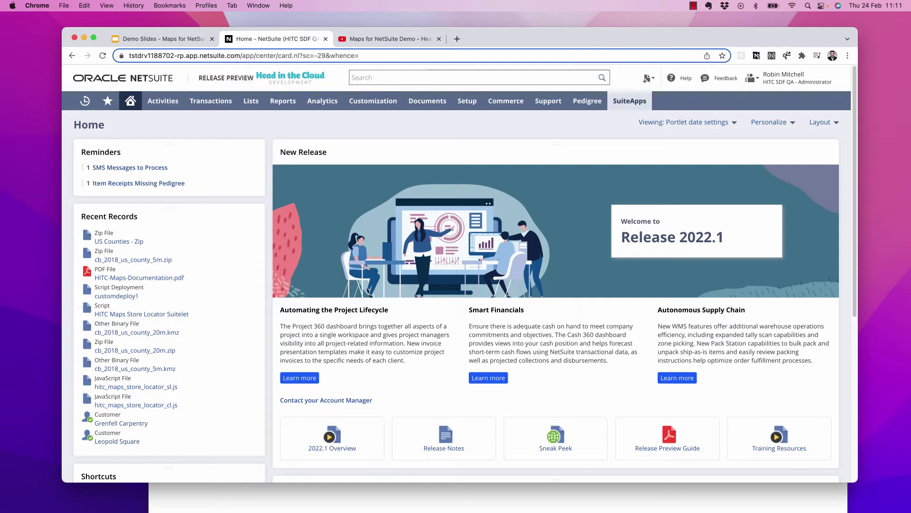
- Find the Maps for NetSuite SuiteApp by searching the SuiteApps marketplace for "maps" and install it in the account
click(629, 100)
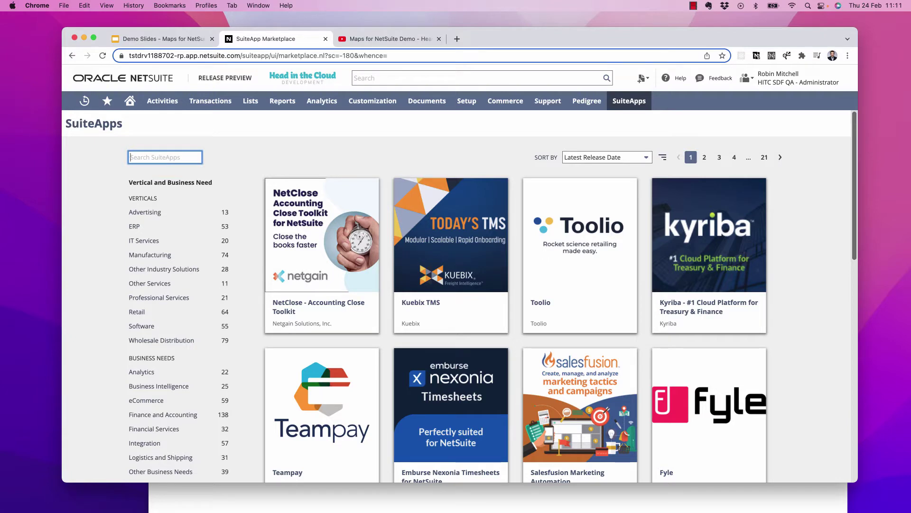
text(maps)
key(Return)
click(516, 256)
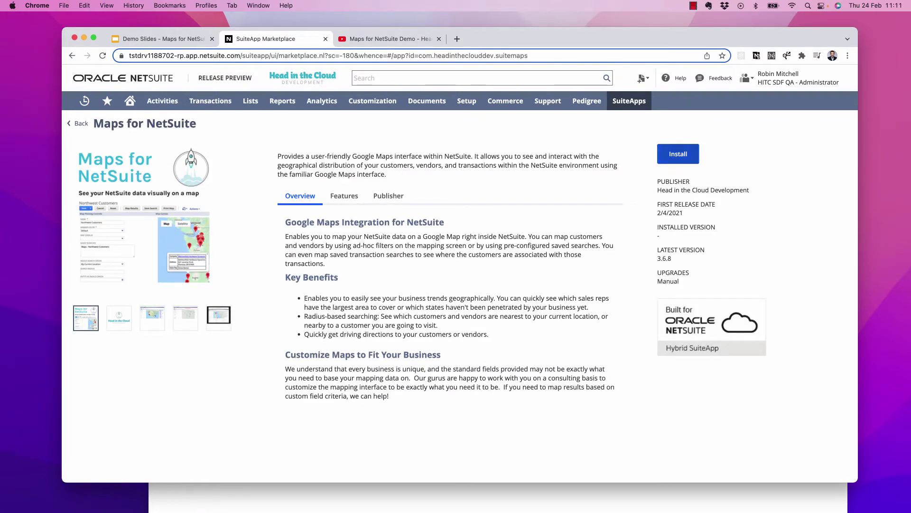
click(679, 154)
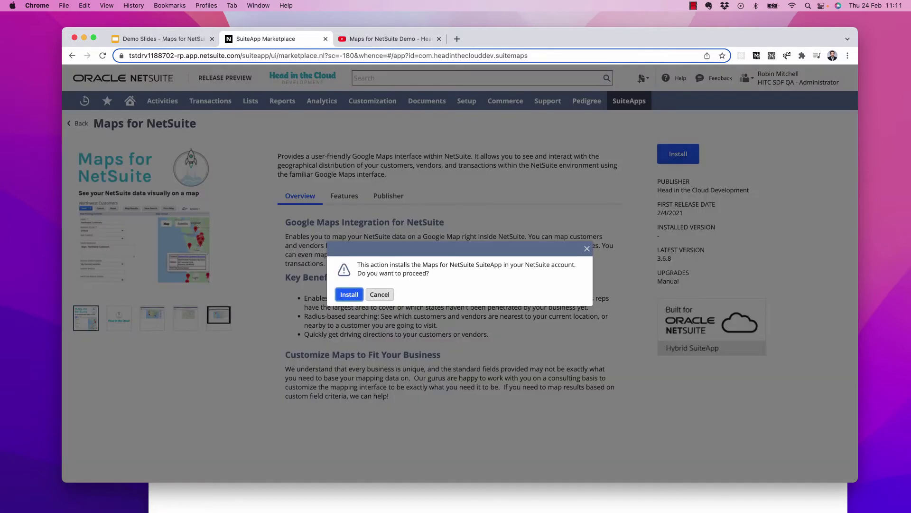
key(Return)
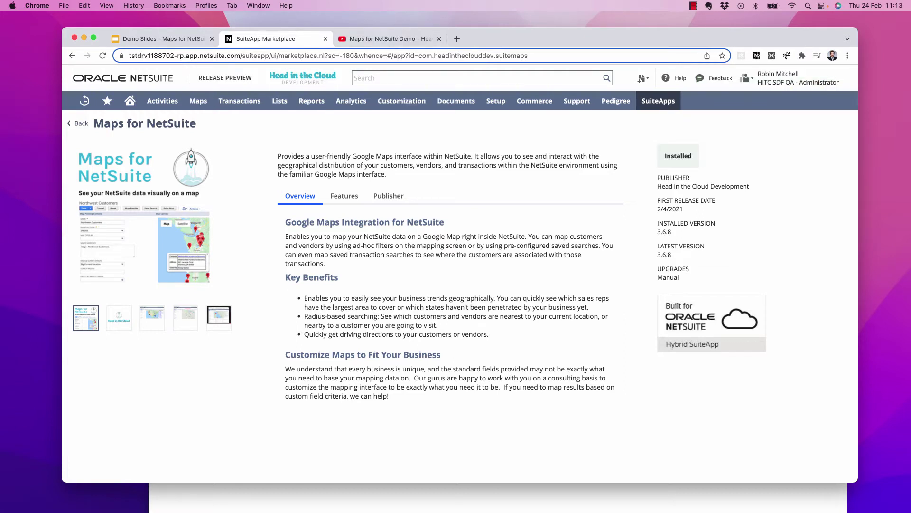
- Open the list of Maps records and start a blank map to view its default map canvas
mouse_move(198, 101)
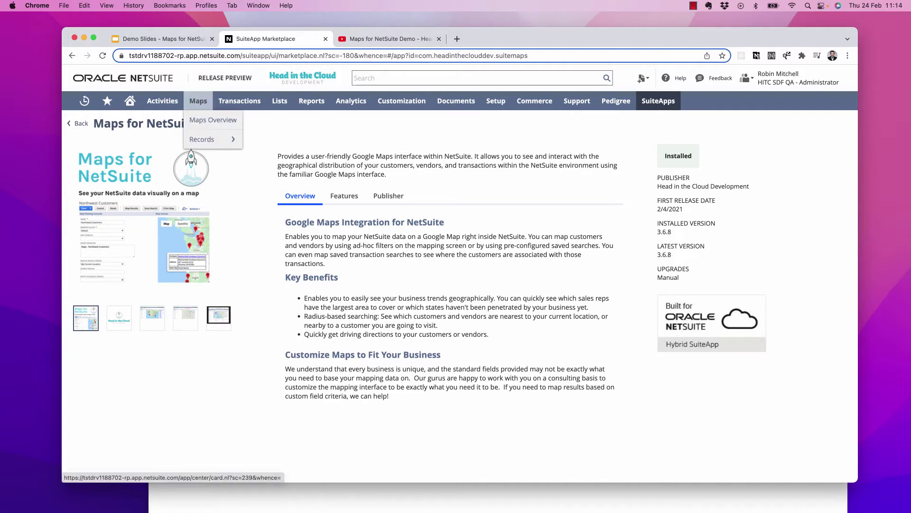
mouse_move(204, 139)
mouse_move(265, 139)
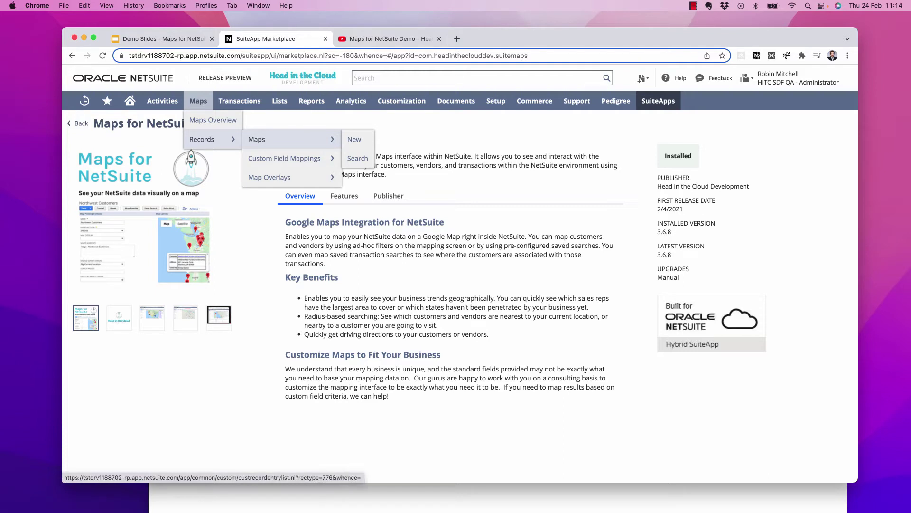
click(266, 139)
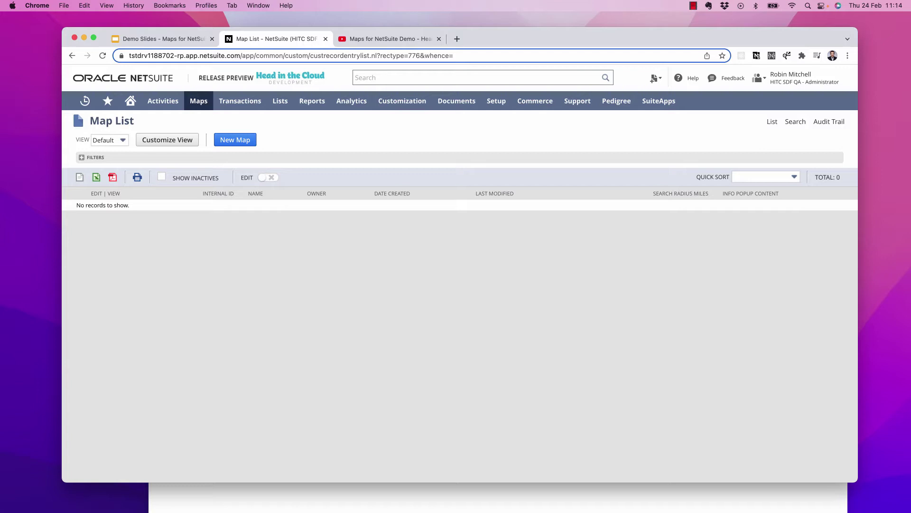
click(235, 139)
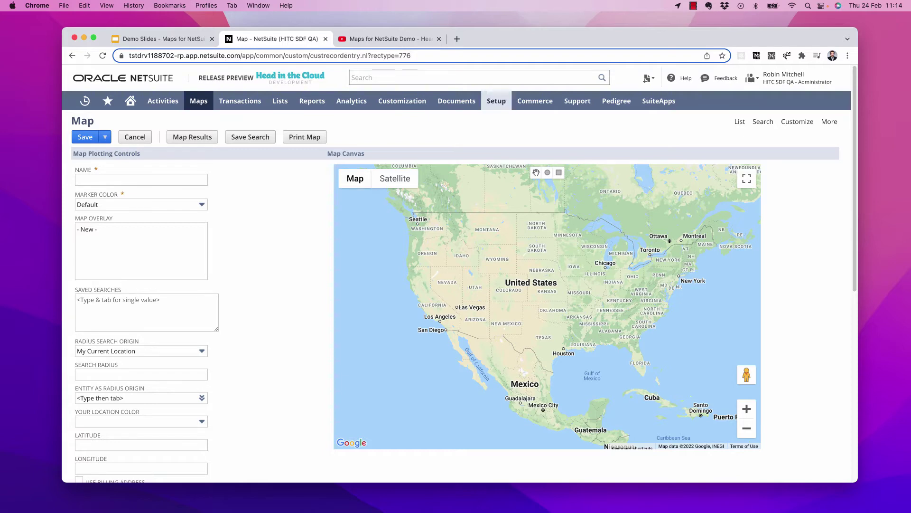
- Set the Maps country to display to United Kingdom in the custom section of the company's General Preferences and save
mouse_move(497, 101)
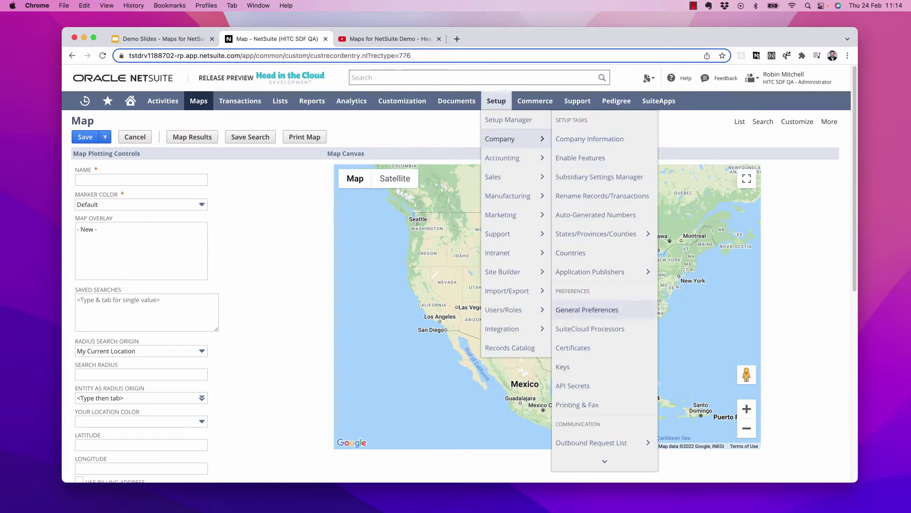
click(587, 309)
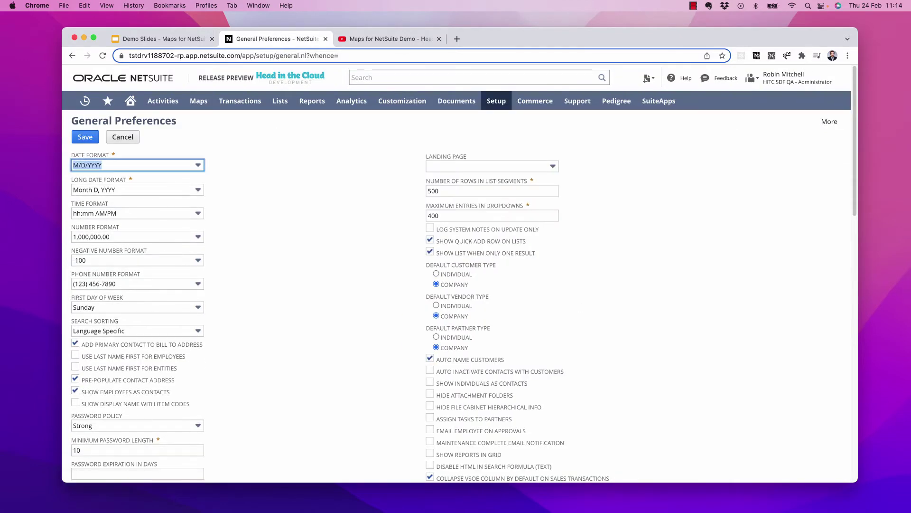
scroll(456, 294, down, 15)
click(277, 288)
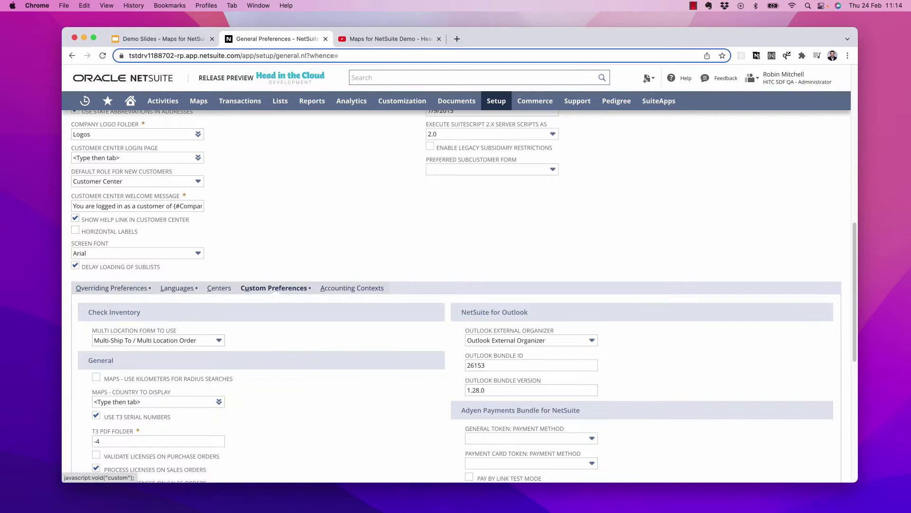
scroll(277, 288, down, 3)
click(153, 265)
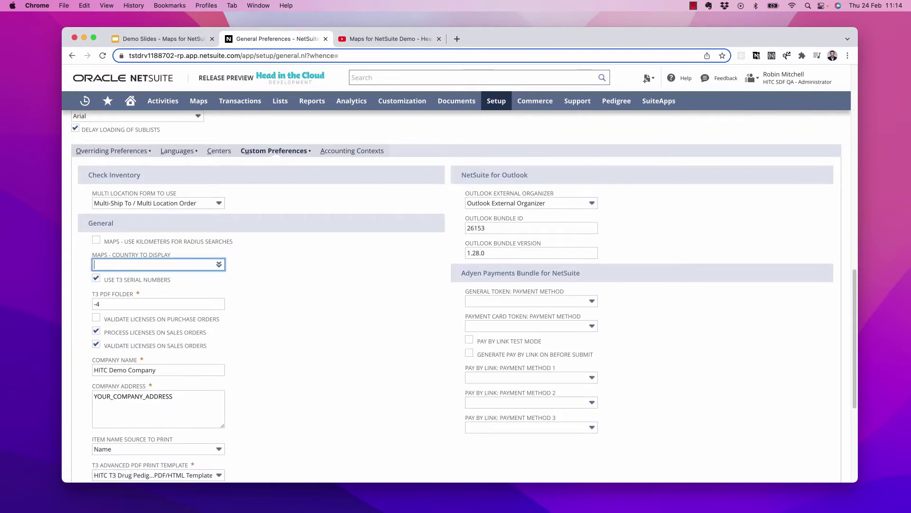
text(united king)
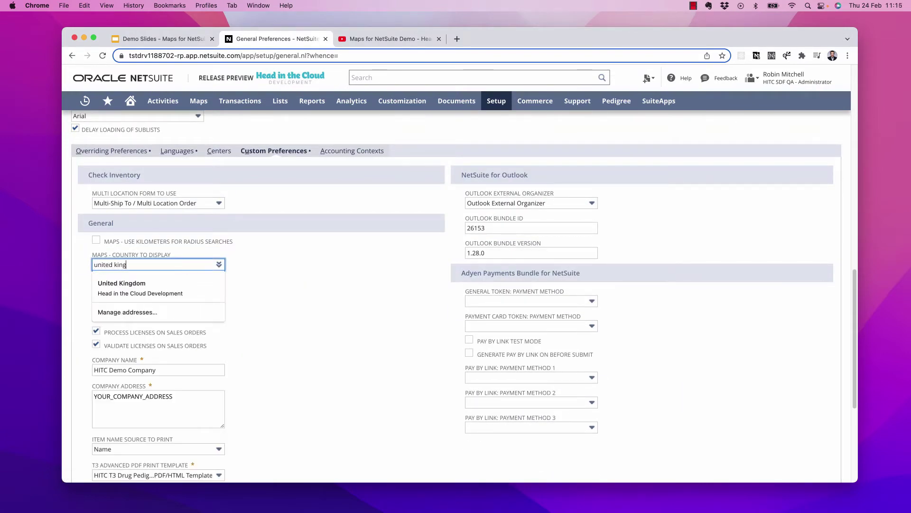
key(Tab)
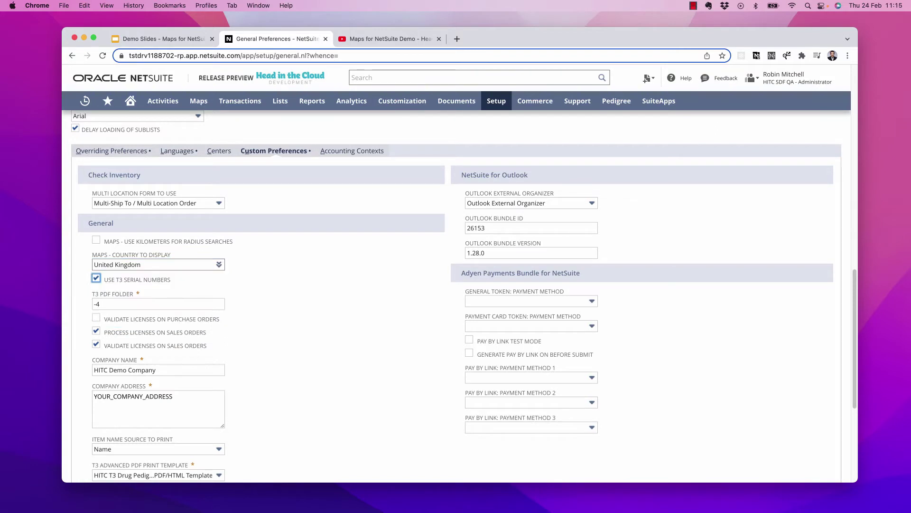
click(153, 264)
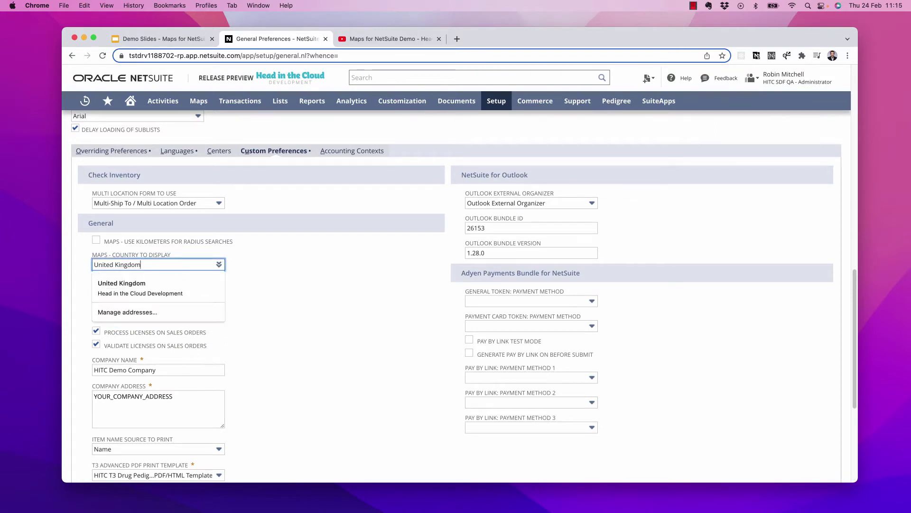
click(284, 276)
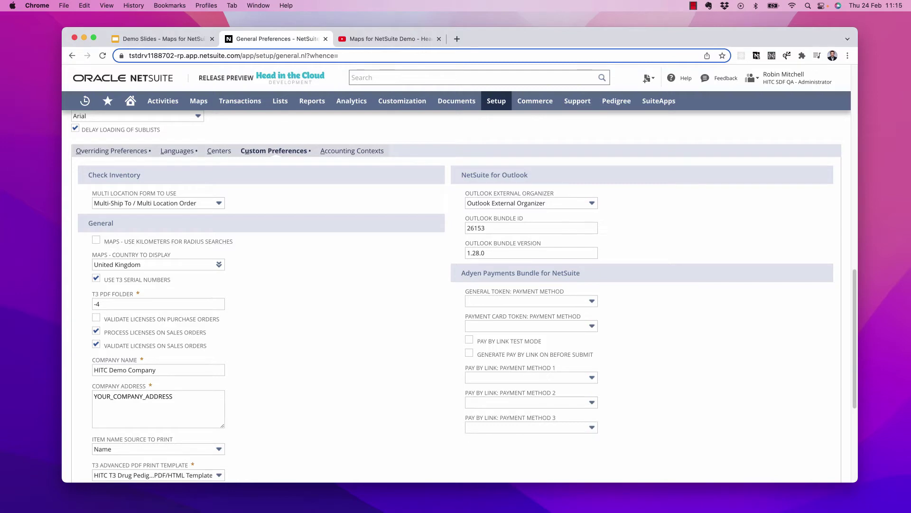
scroll(161, 237, up, 13)
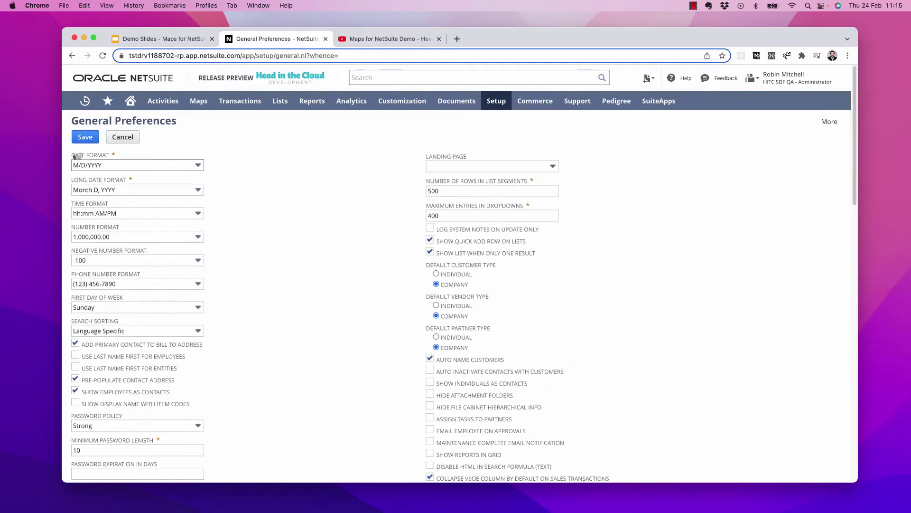
click(86, 136)
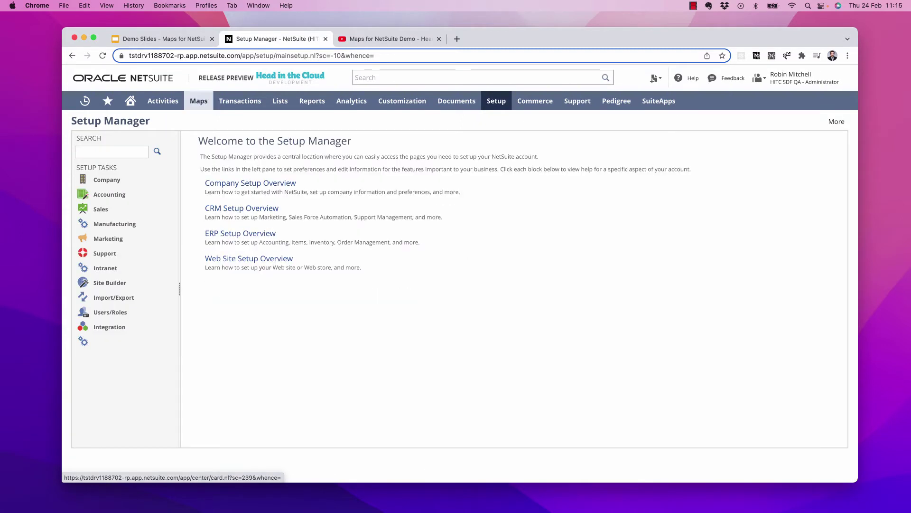
- Create a new map record from the Maps record type
mouse_move(209, 138)
mouse_move(266, 139)
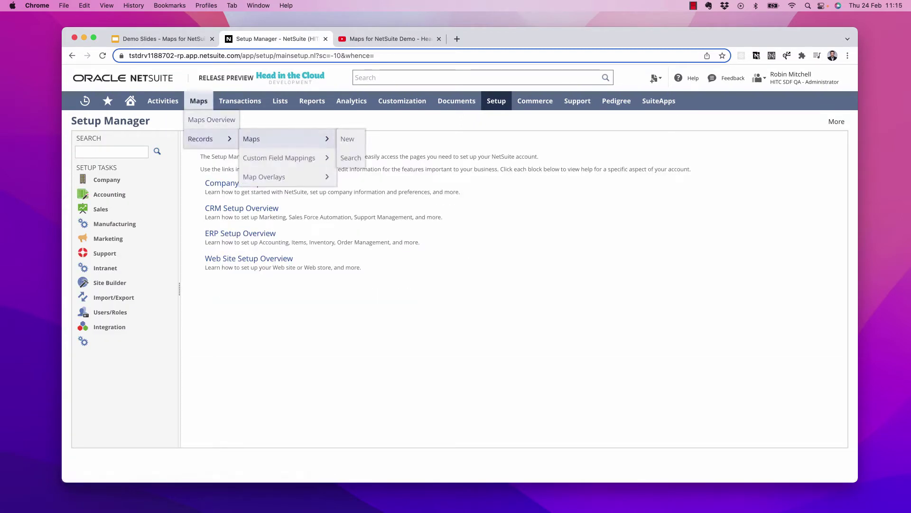
click(347, 139)
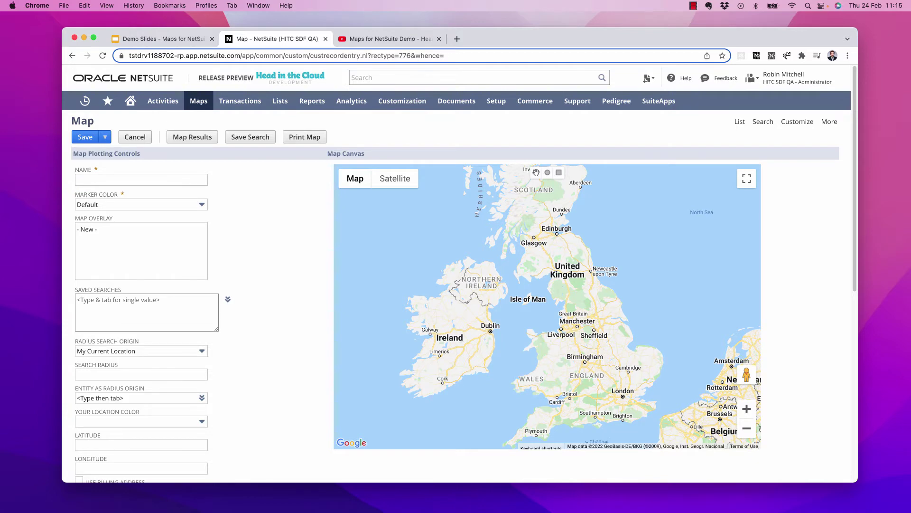
- Plot the UK Customers saved search on the map and show the marker details for Grenfell Carpentry
click(147, 313)
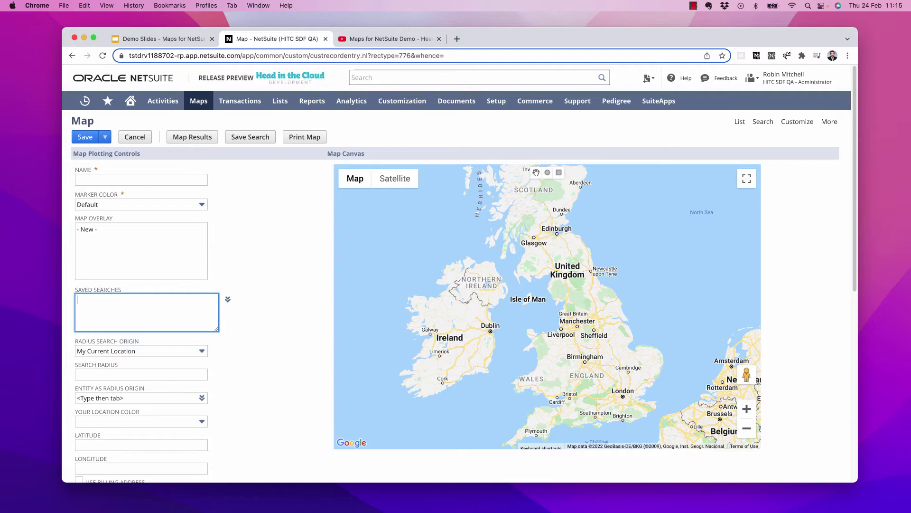
text(uk customers)
key(Tab)
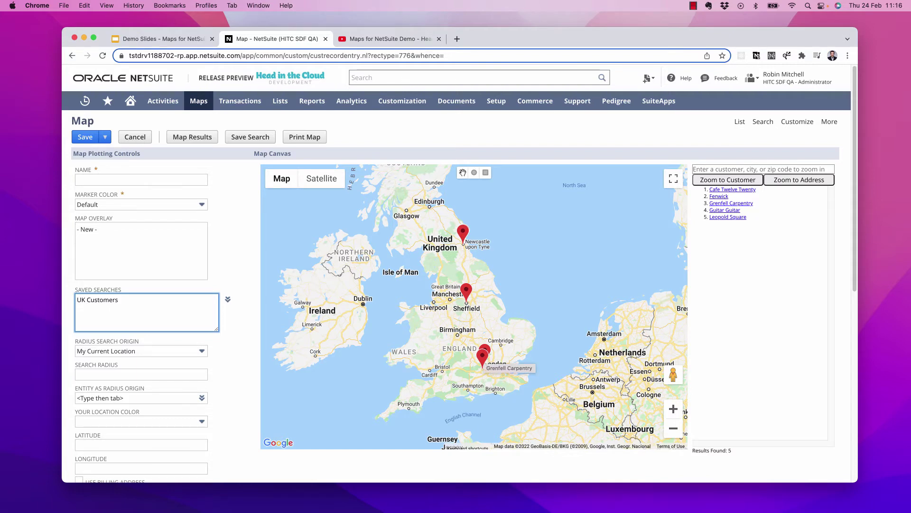
click(482, 356)
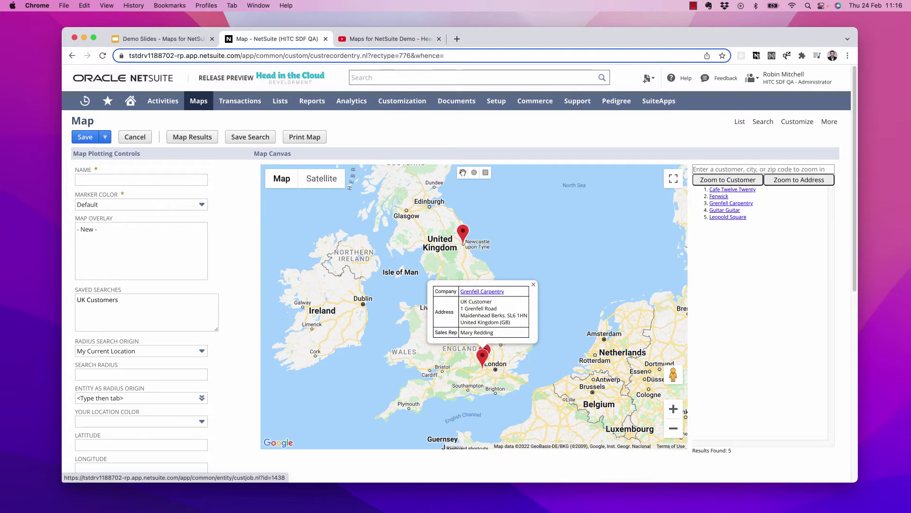
- Reload the map form without saving, set the search radius to 25, and allow the site to access the current location
key(super+r)
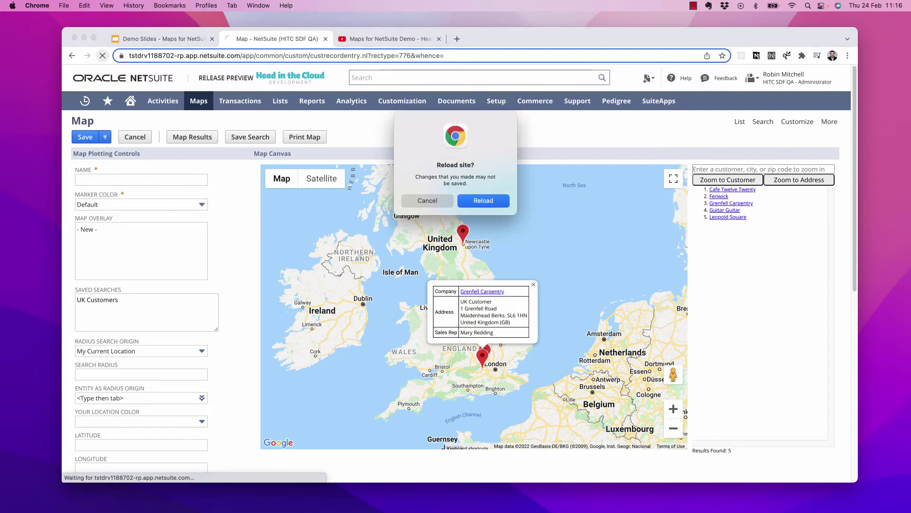
key(Return)
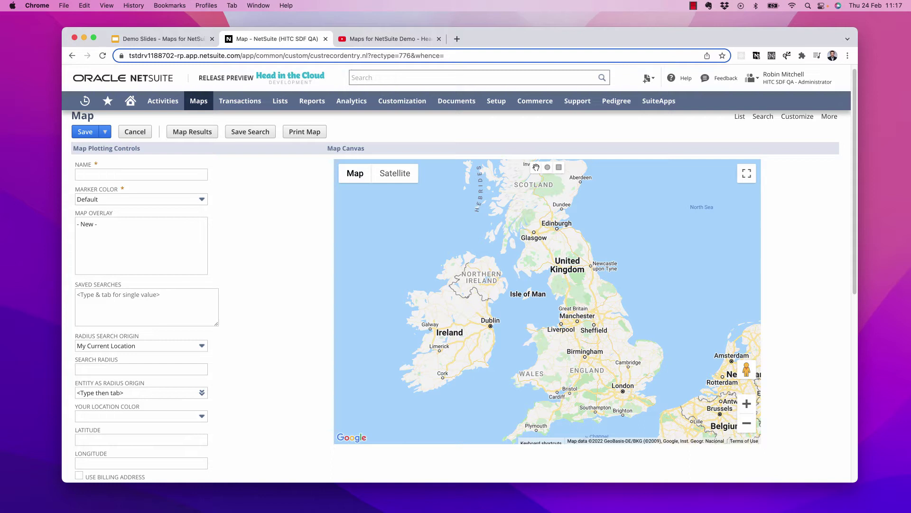
click(141, 369)
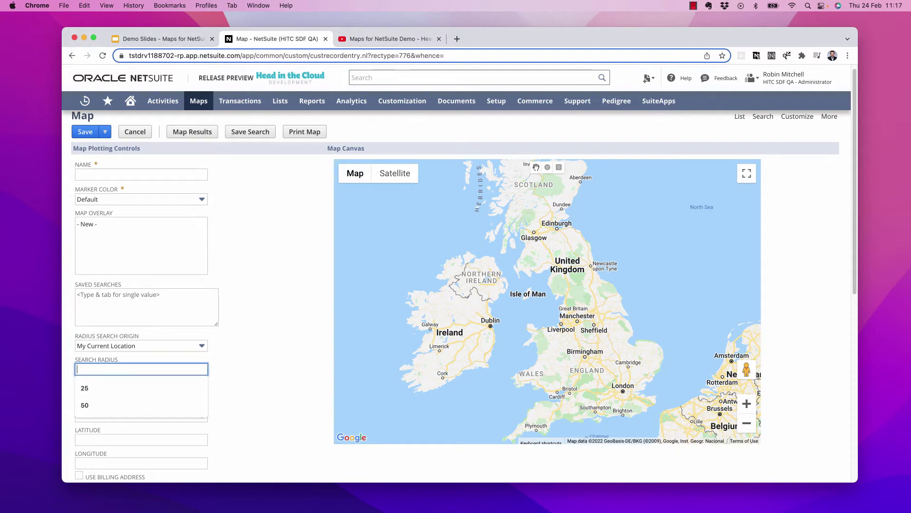
click(85, 388)
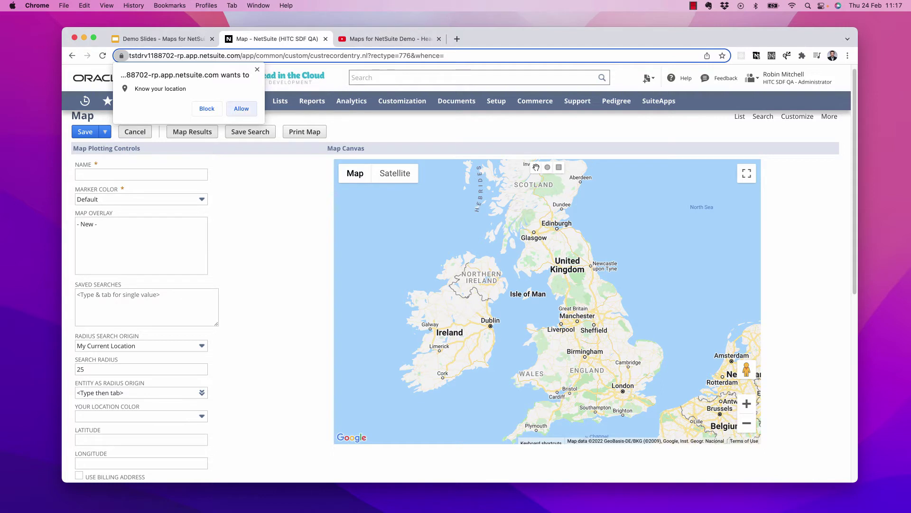
click(241, 109)
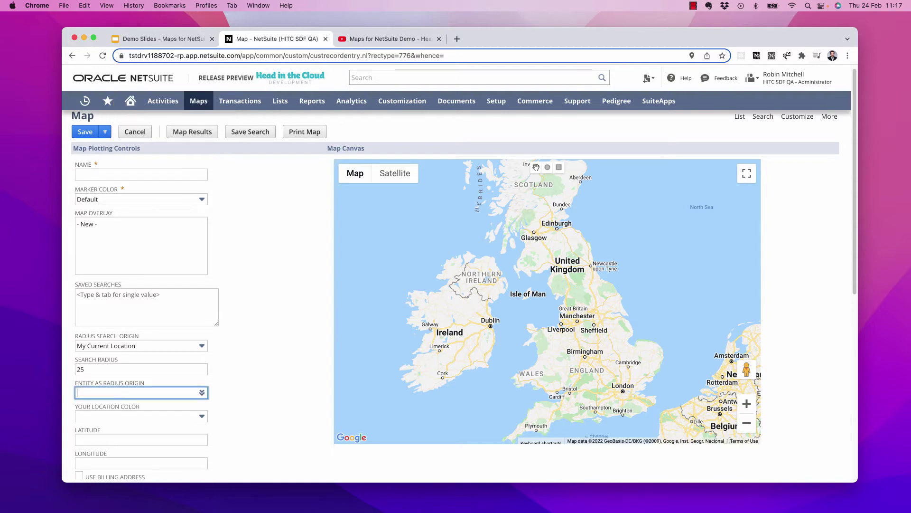
- Set the location color to Black and map the results around the current location
scroll(456, 284, down, 3)
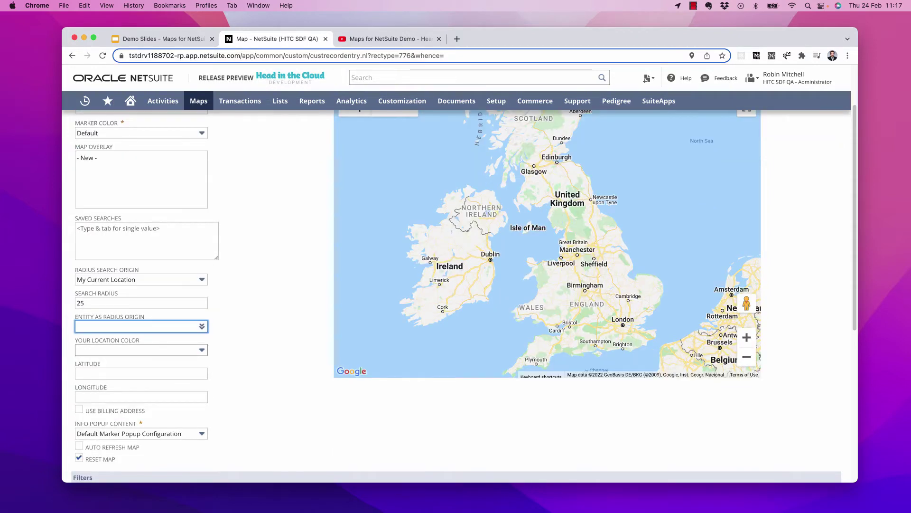
click(202, 350)
click(141, 389)
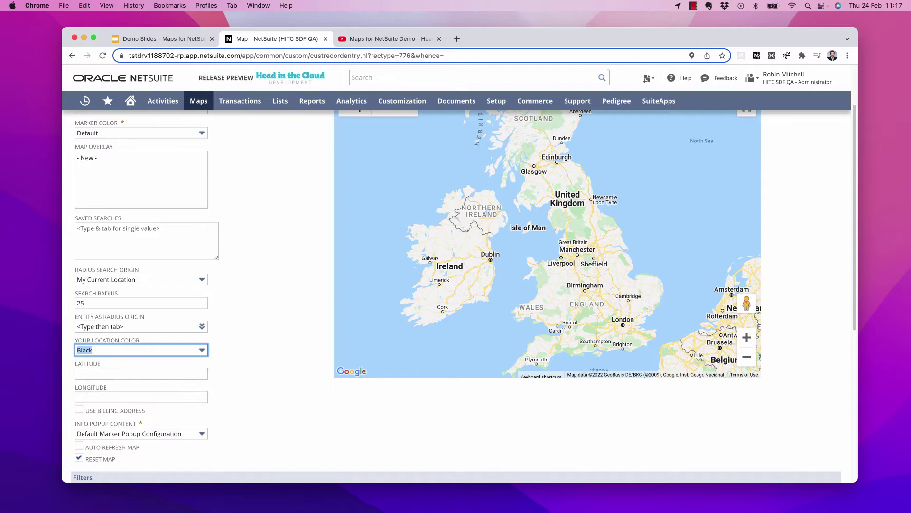
scroll(266, 294, up, 3)
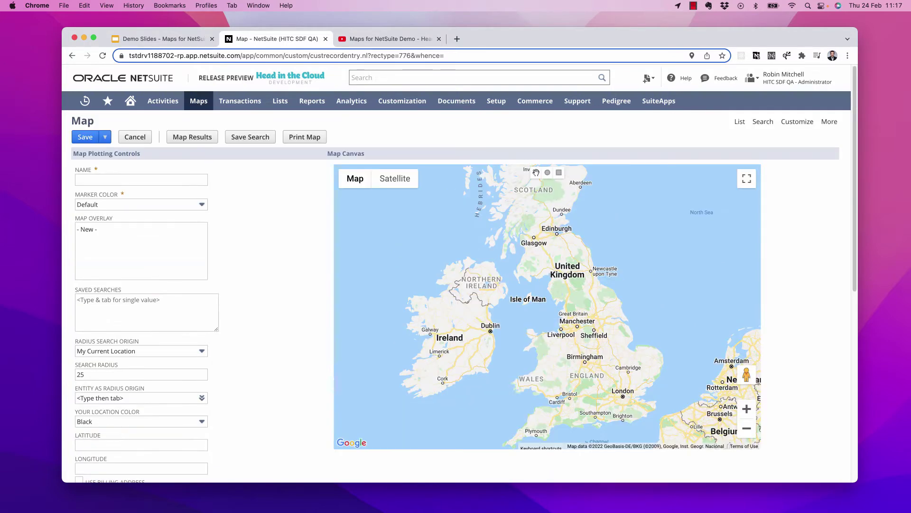
click(192, 137)
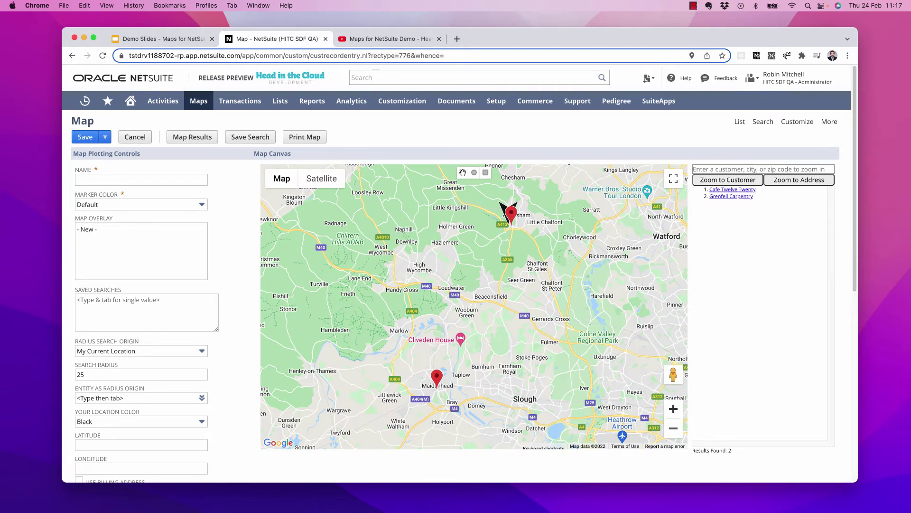
- Examine the Amersham area of the map closely and show the marker details for Cafe Twelve Twenty
click(674, 409)
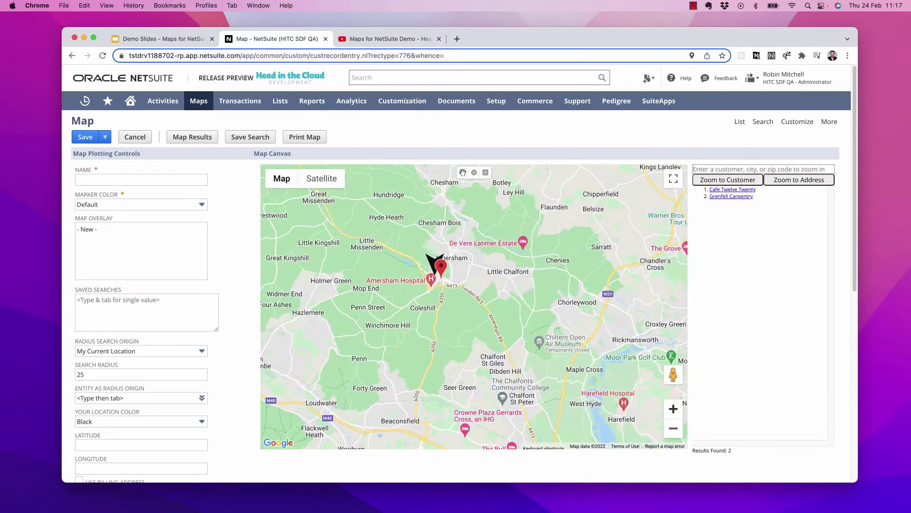
click(673, 409)
drag(501, 329, 563, 350)
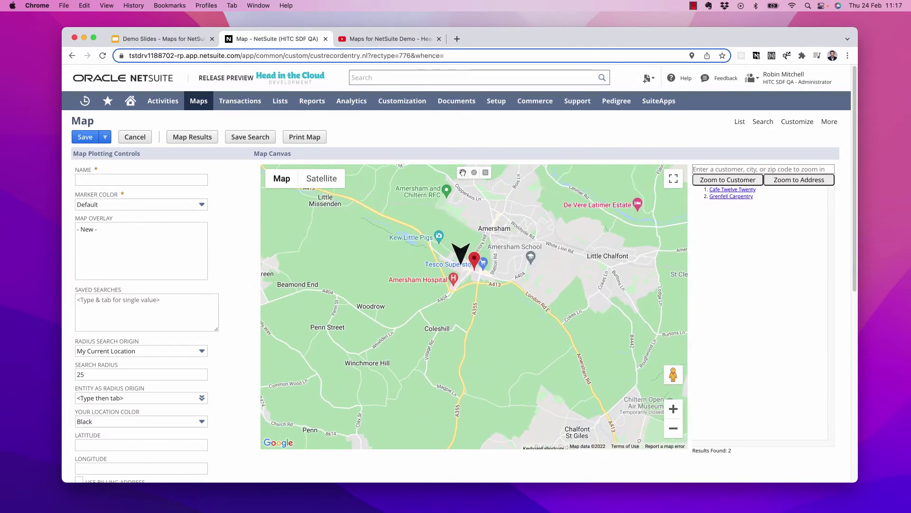
click(474, 259)
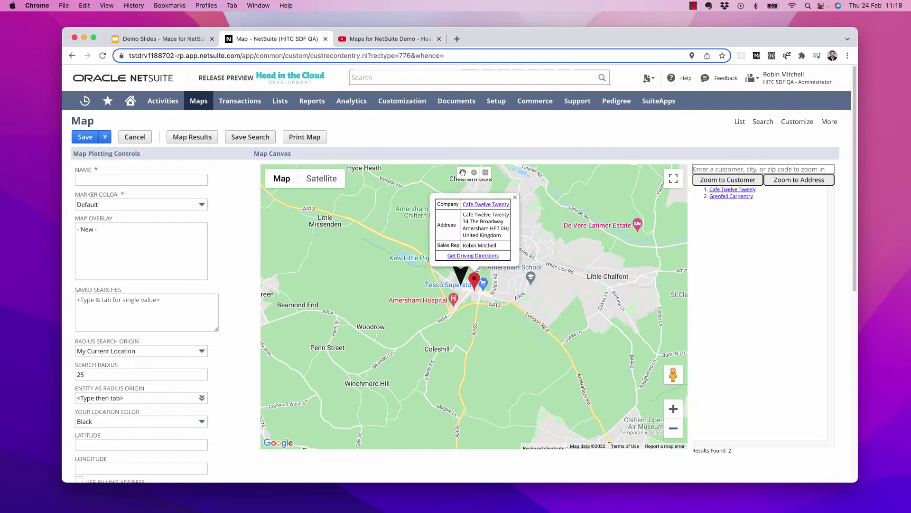
- Reload the map form without saving and open the Default Marker Popup Configuration record for editing
click(103, 56)
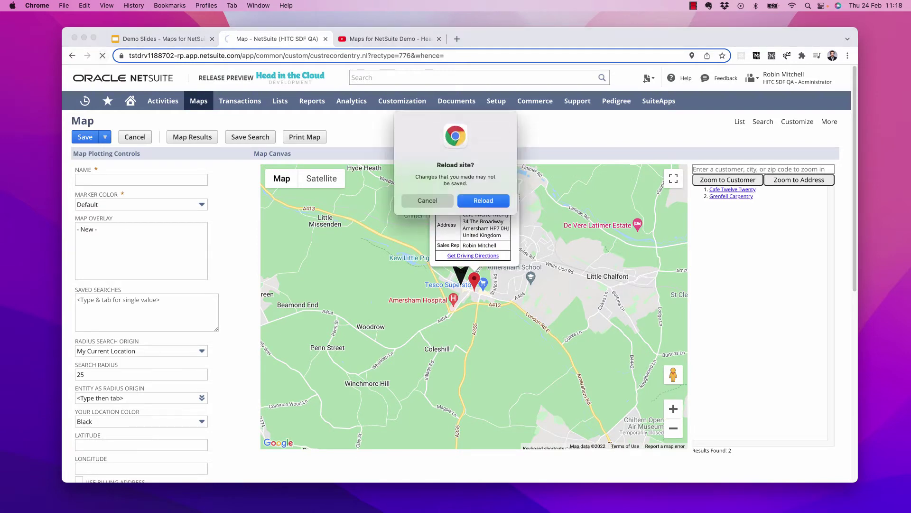
click(483, 201)
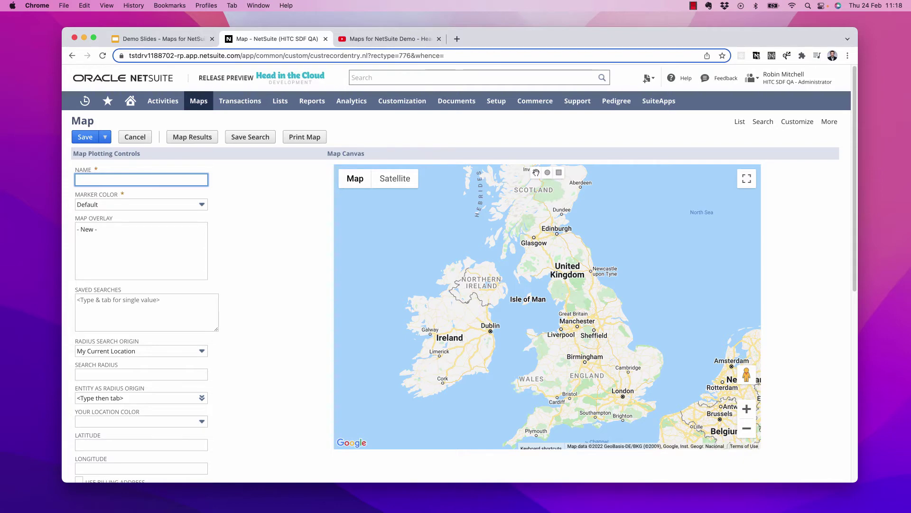
scroll(455, 295, down, 5)
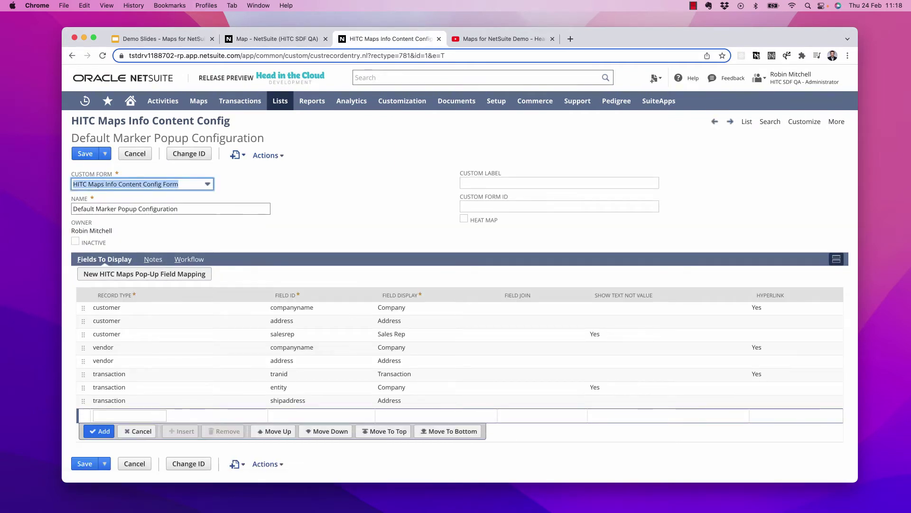
- Rename the popup configuration to Heatmap, enable its Heat Map option, and save it as a new record
key(Tab)
text(Heatmap)
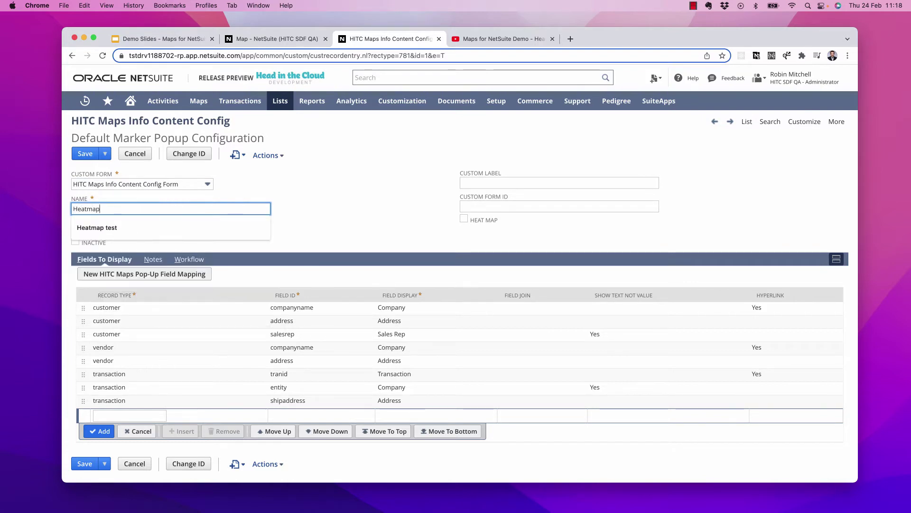
key(Tab)
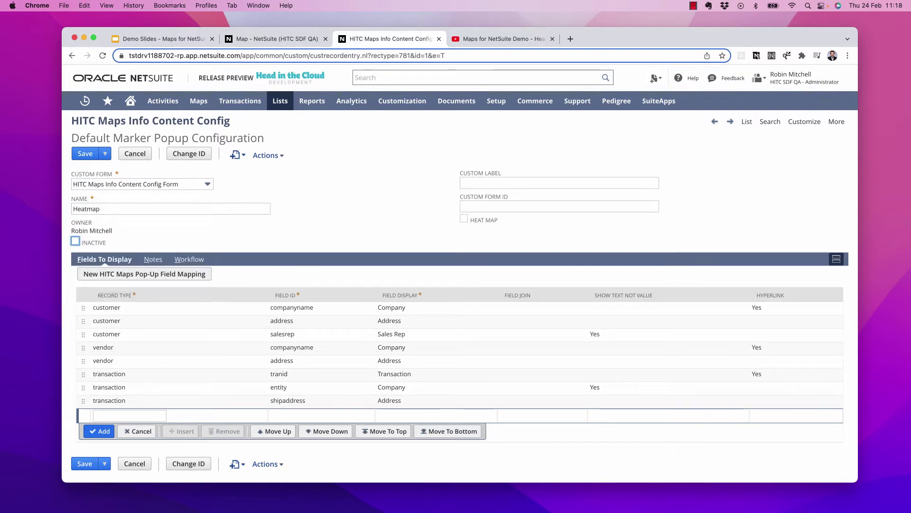
key(Tab)
key(space)
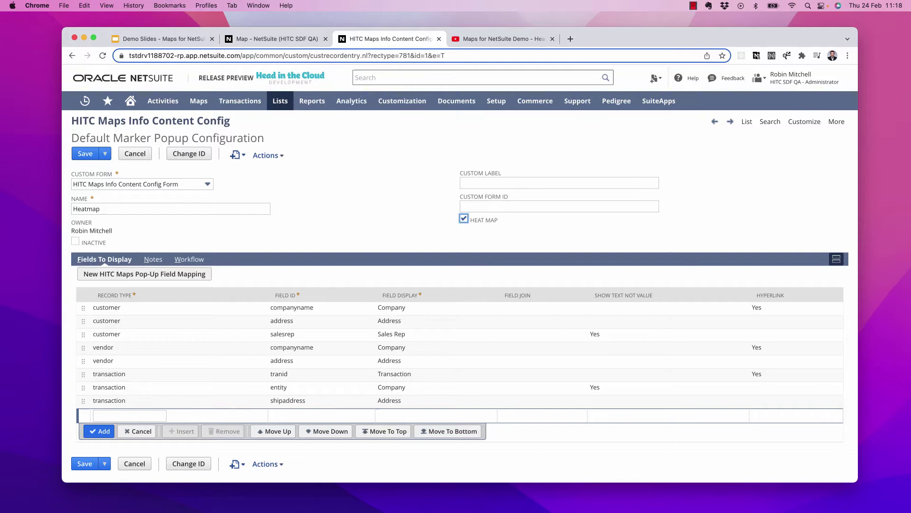
mouse_move(104, 153)
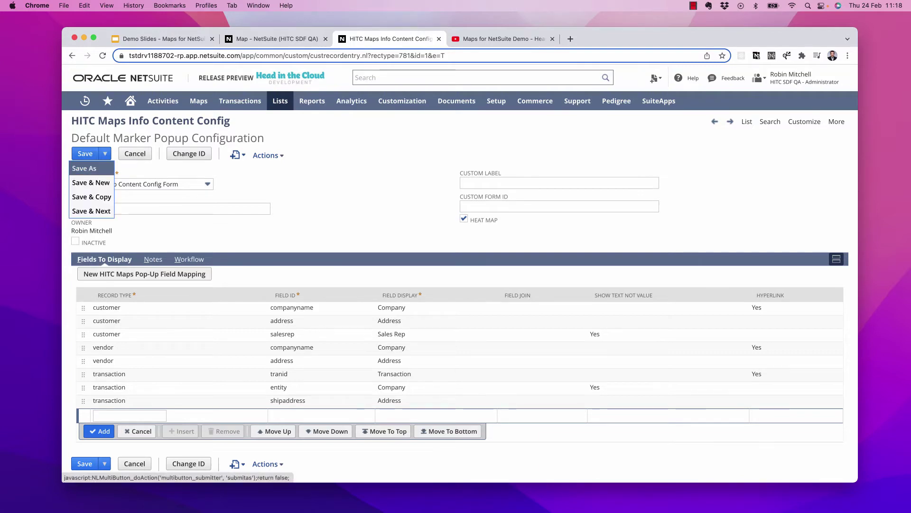
click(85, 169)
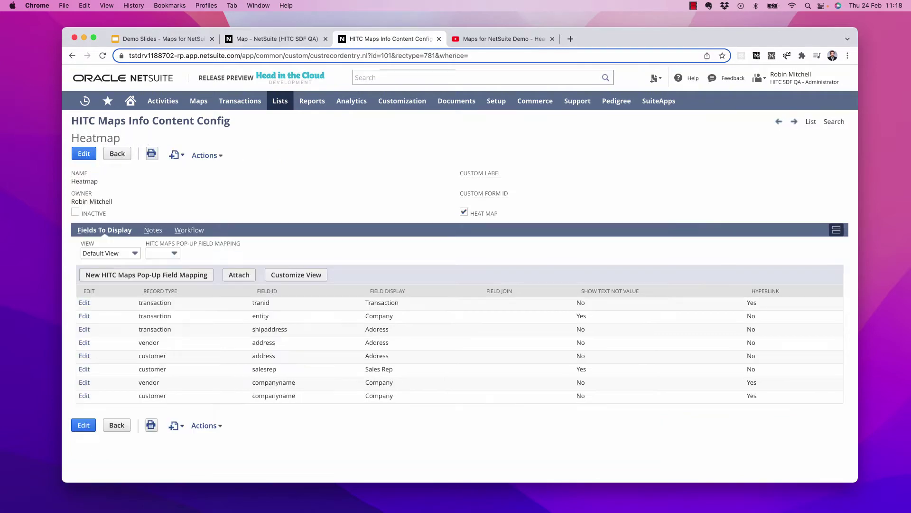
- Return to the map form, refresh it, and set the info popup content to Heatmap
click(276, 39)
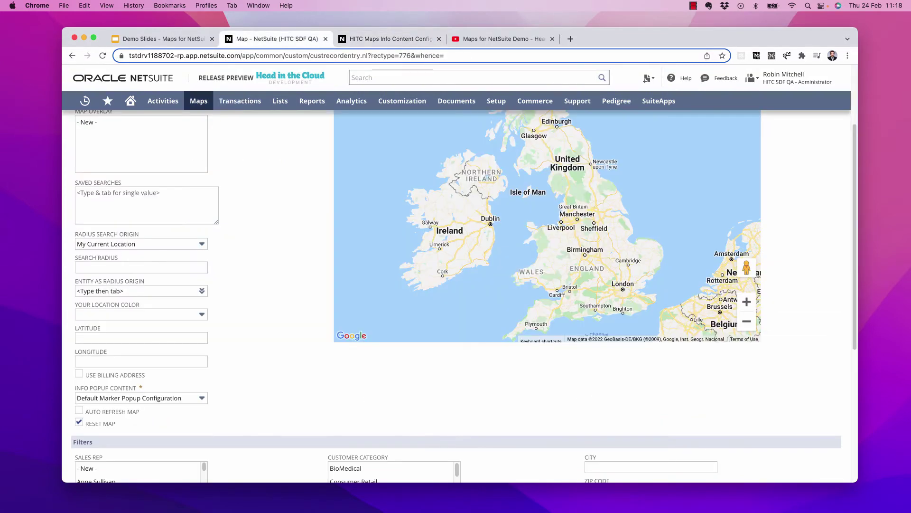
click(103, 55)
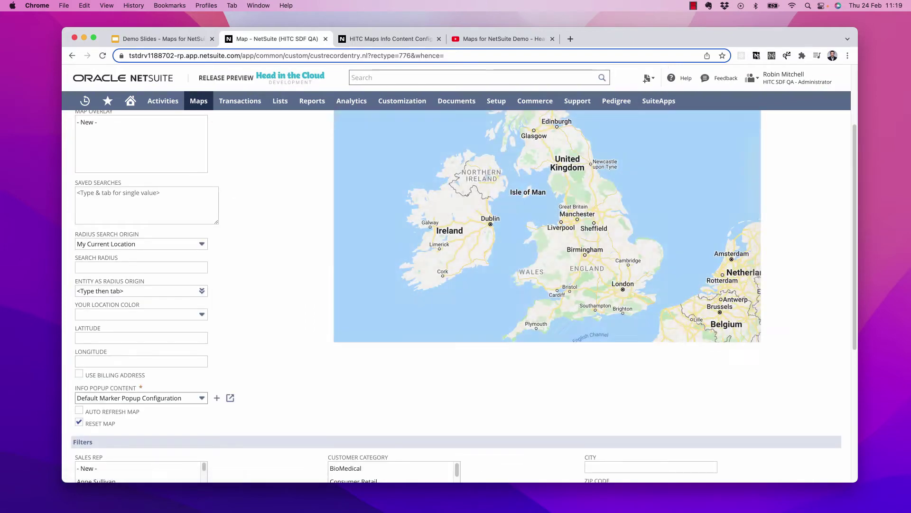
click(143, 398)
key(Down)
key(Down)
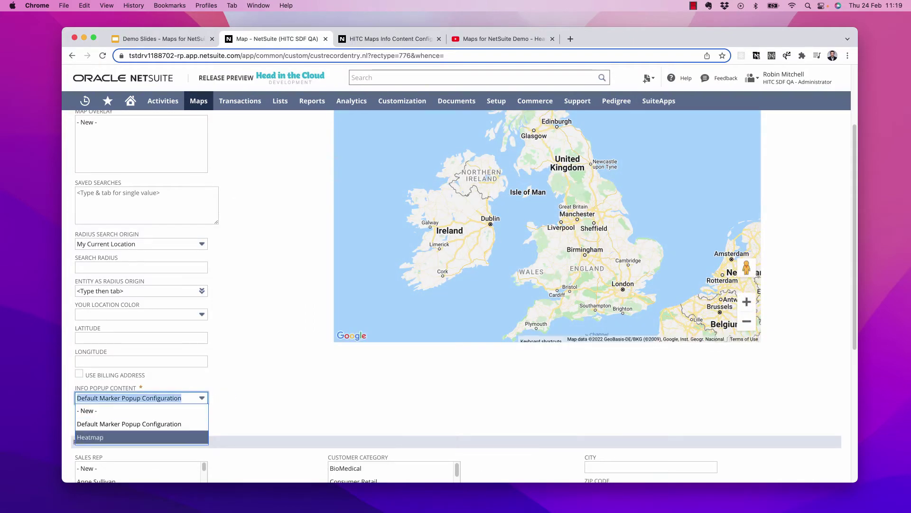
key(Return)
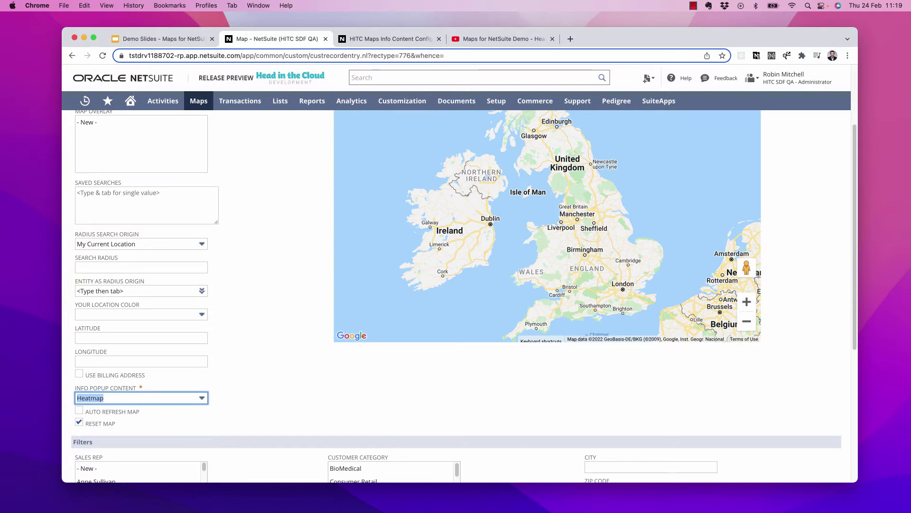
- Select the Maps - Western US Customers saved search and plot it on the map
scroll(456, 296, up, 1)
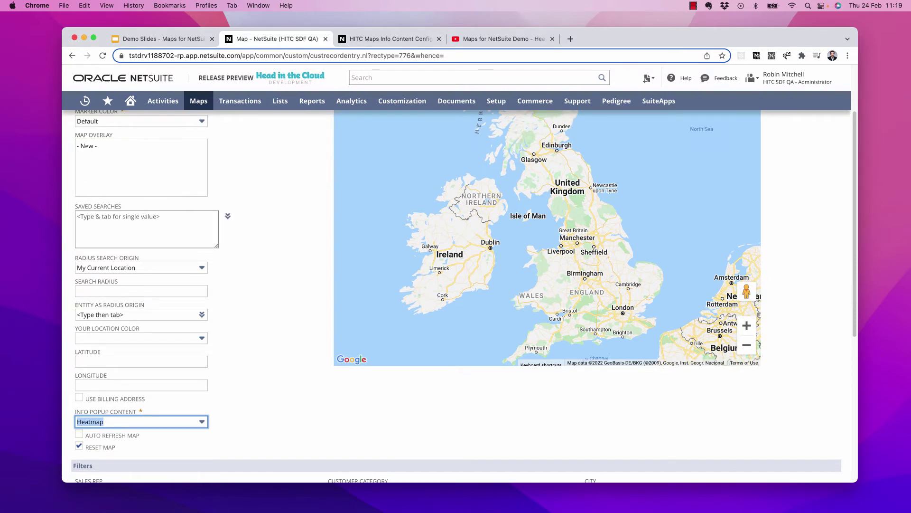
click(142, 226)
text(western us)
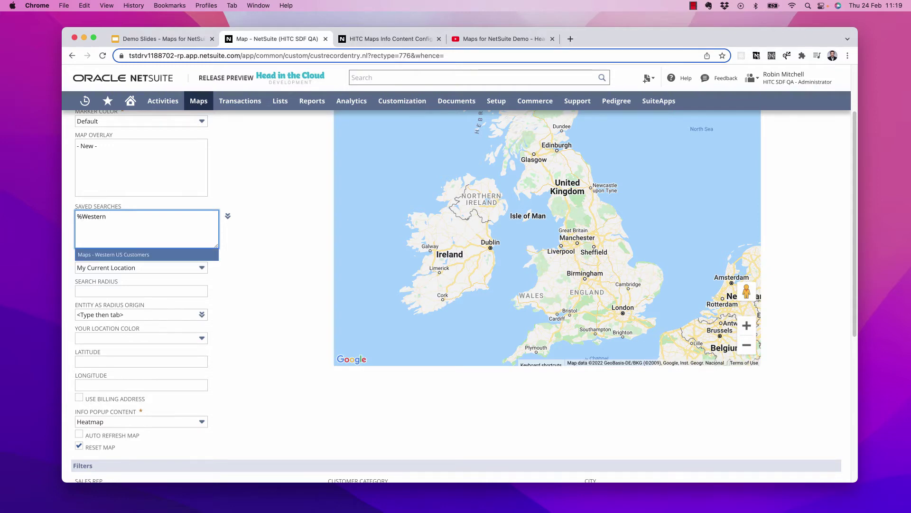
key(Return)
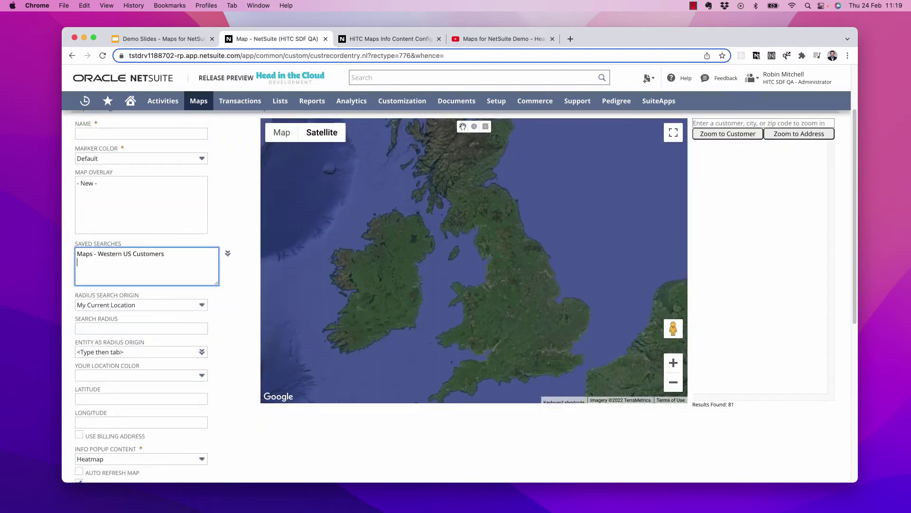
- Examine the customer heat map over the western United States, both closely and across the whole country
click(673, 382)
click(674, 382)
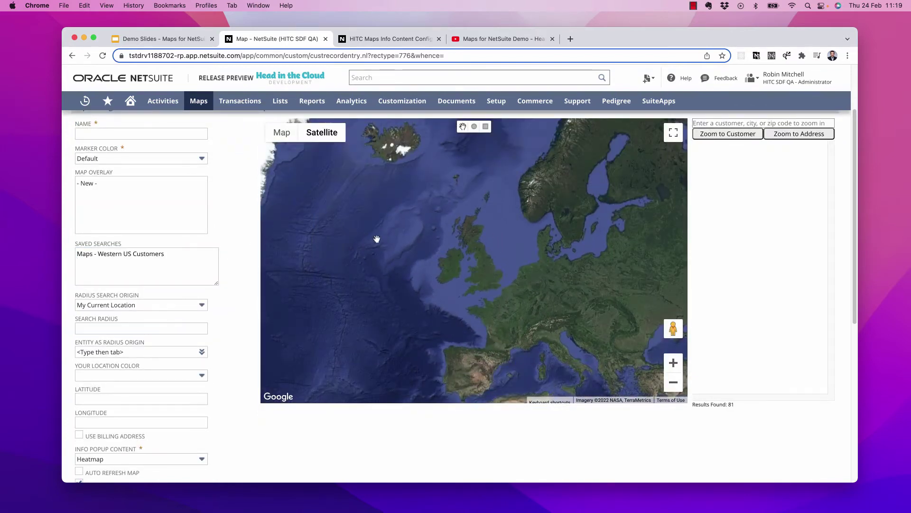
drag(523, 345, 461, 316)
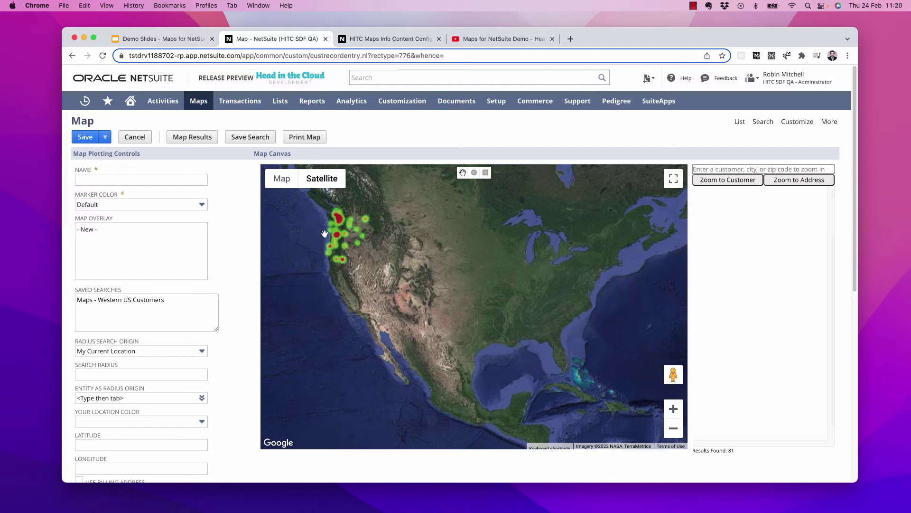
drag(349, 244, 396, 275)
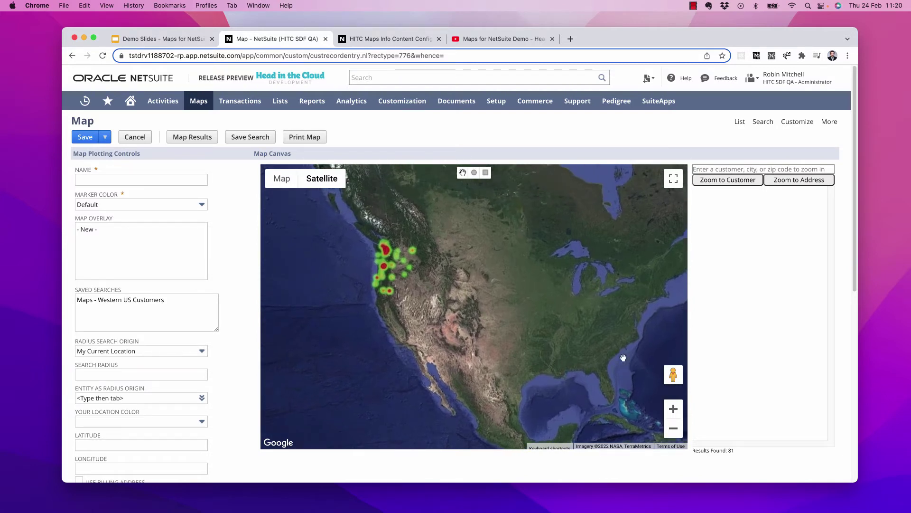
click(673, 408)
drag(472, 336, 565, 366)
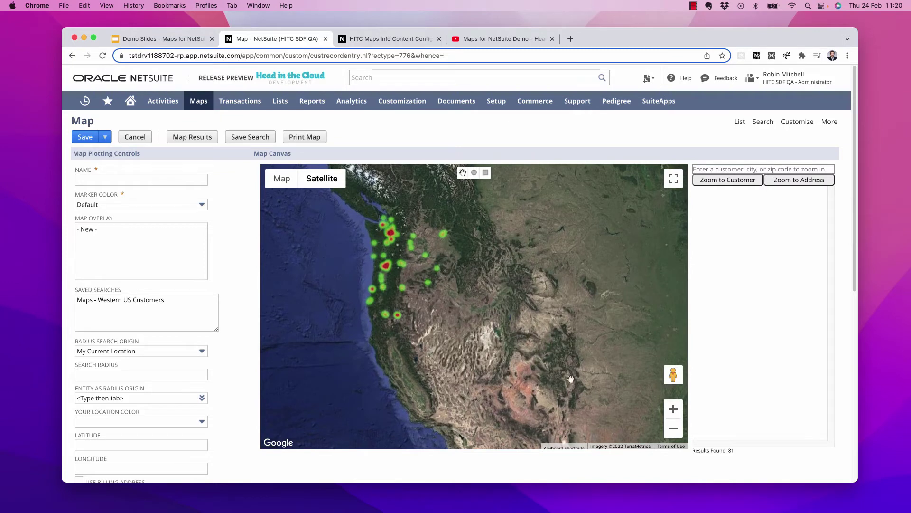
click(673, 429)
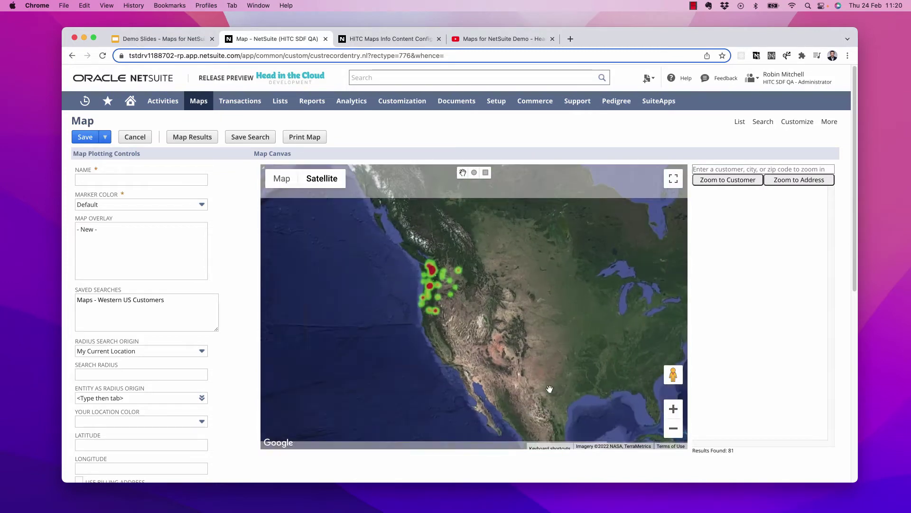
drag(549, 386, 432, 346)
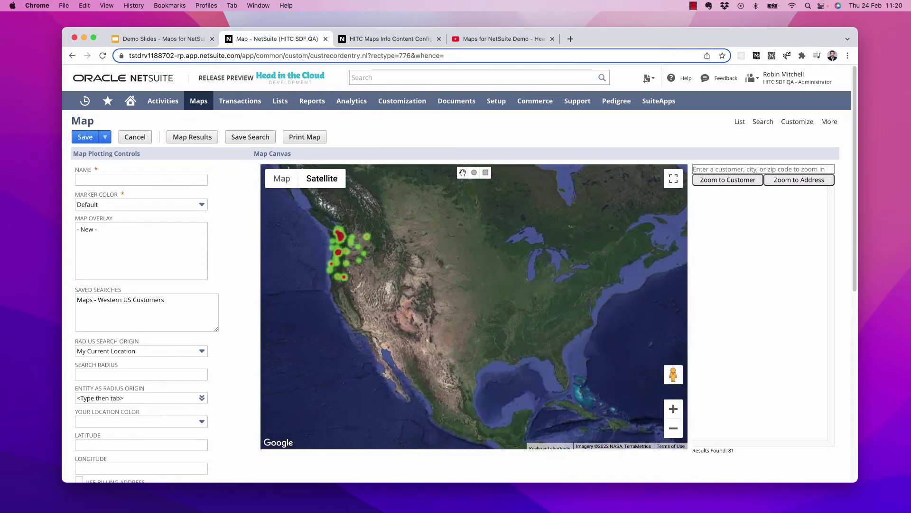
- Reload the map form without saving and start a record plugin with record type ID calendarevent and record name field title
key(super+r)
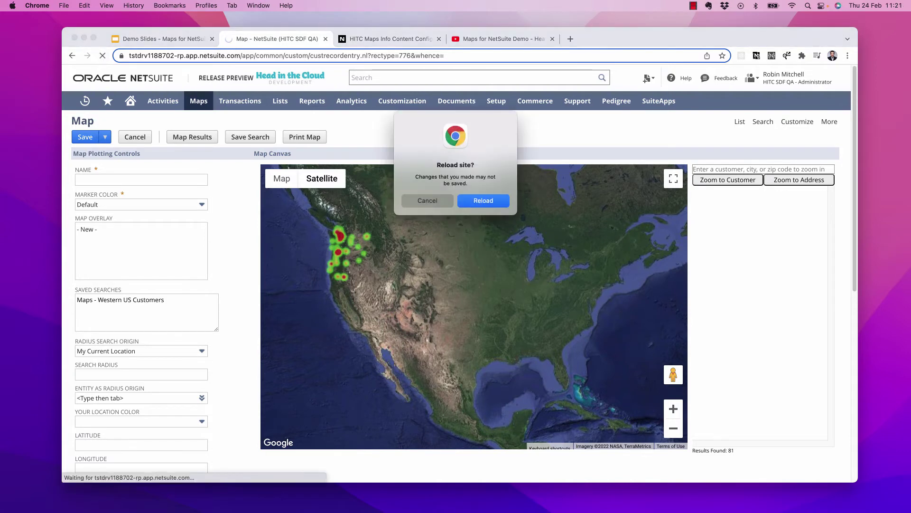
key(Return)
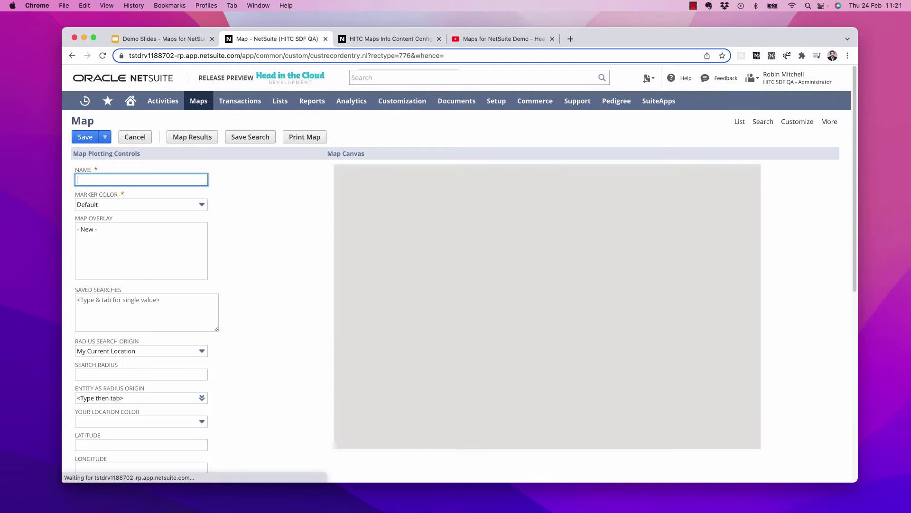
scroll(456, 294, down, 10)
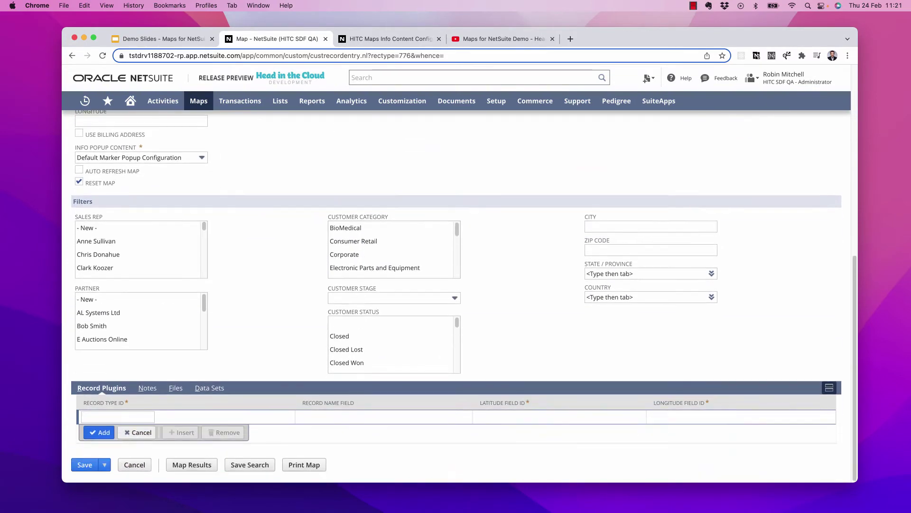
click(118, 416)
click(117, 417)
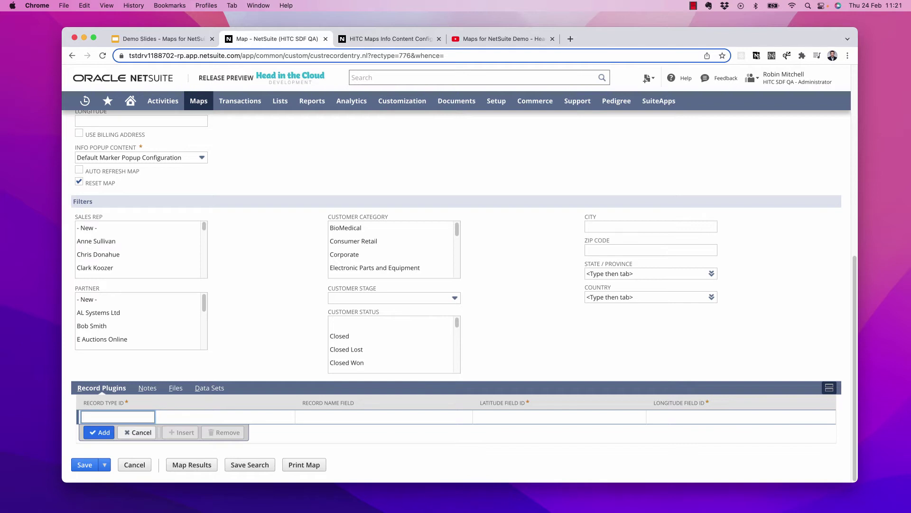
text(calendarevent)
key(Tab)
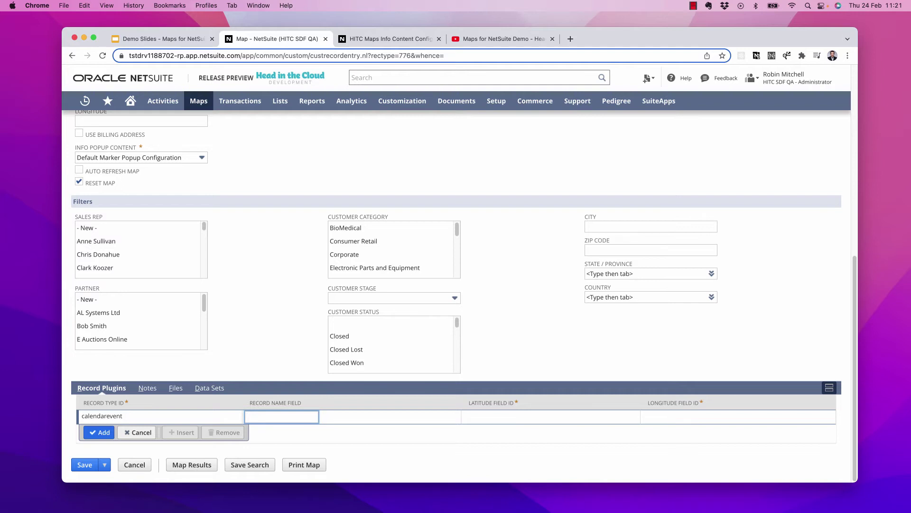
text(title)
key(Tab)
- Set the record plugin's latitude field ID to custevent_latitude and longitude field ID to custevent_longitude, and add the line
text(cust)
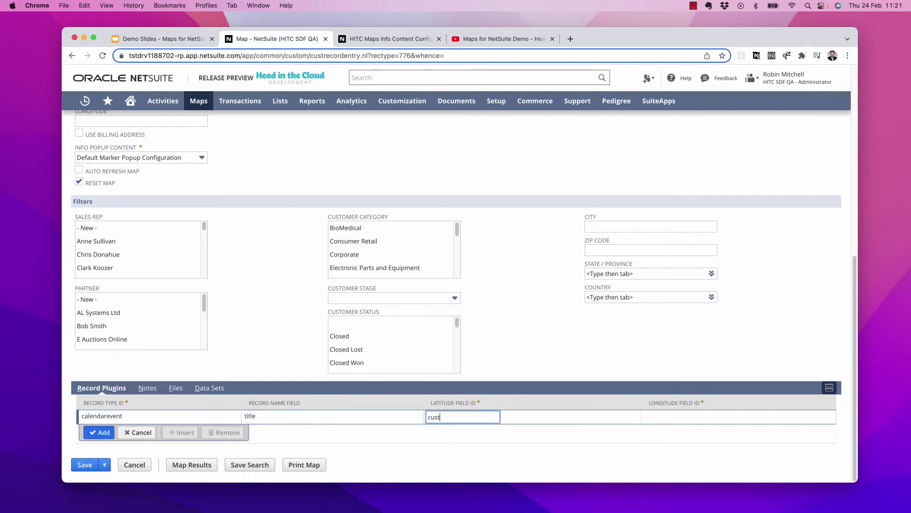
text(event_latitude)
key(Tab)
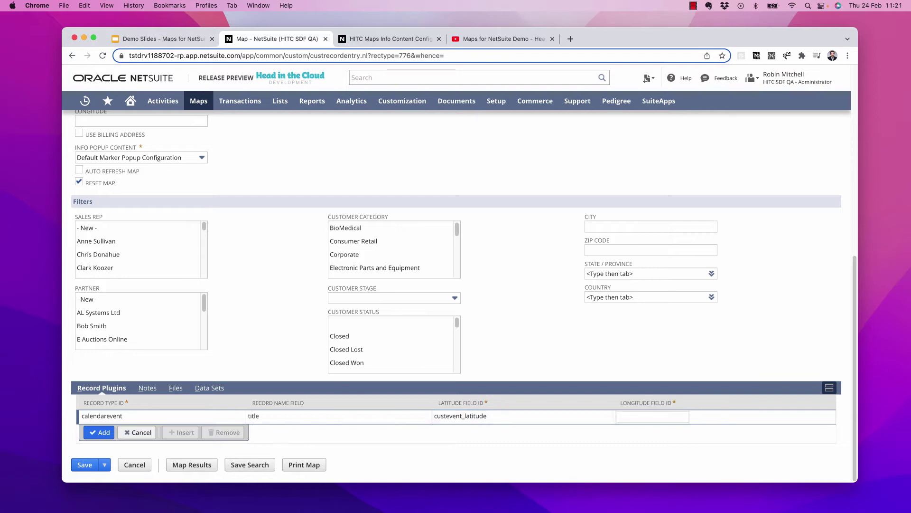
text(custevent)
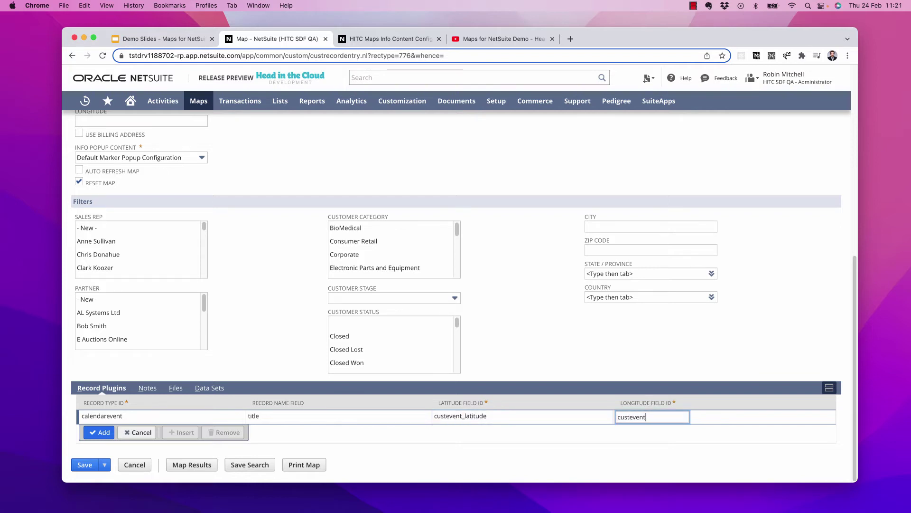
text(_longitude)
click(98, 433)
- Plot the Test Event Search saved search on the map and show the marker details for Regular Team Meeting and Team Lunch
scroll(102, 388, up, 4)
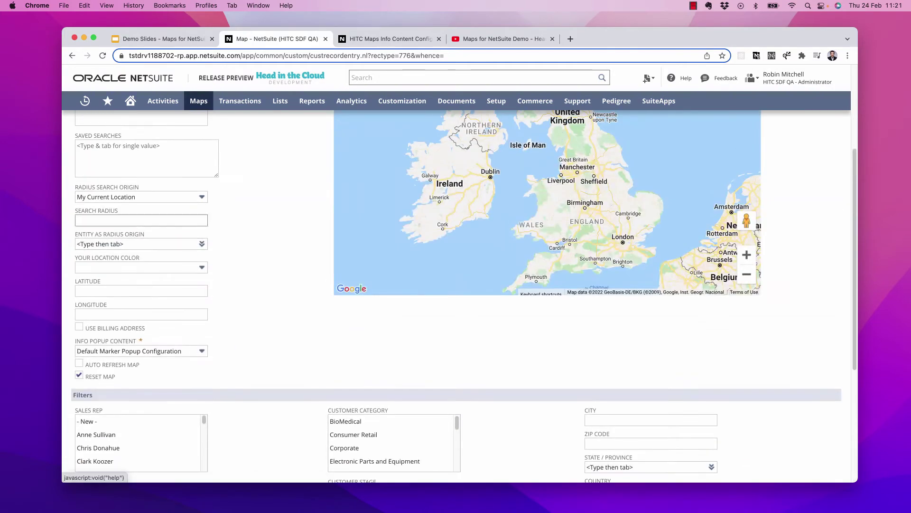
click(114, 156)
text(robbie)
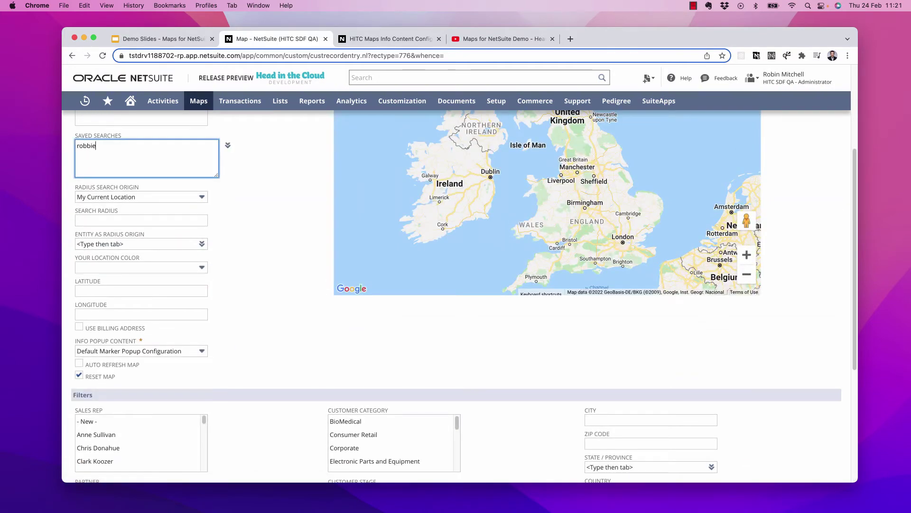
text( test event)
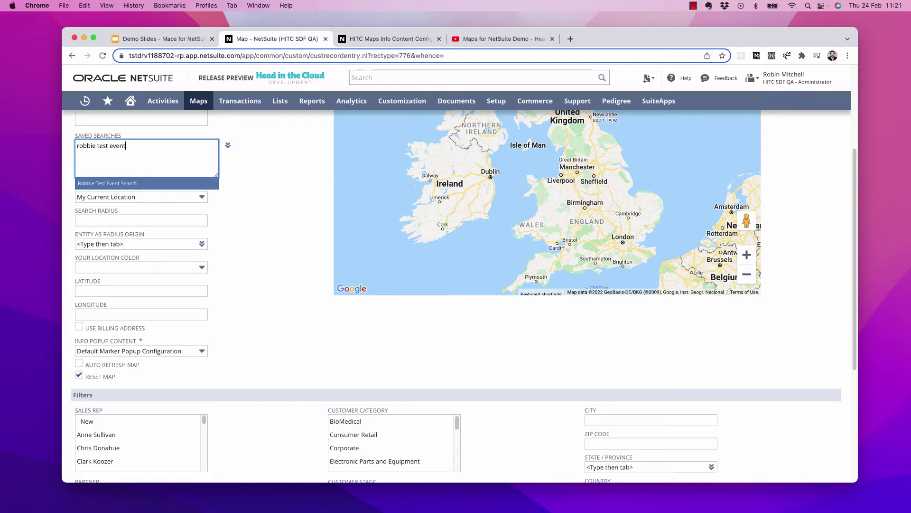
key(Return)
scroll(114, 157, up, 3)
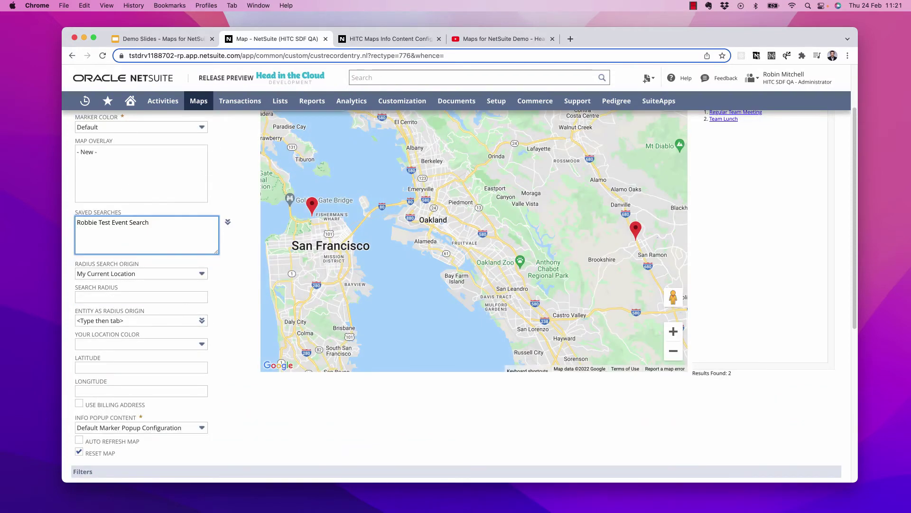
click(312, 204)
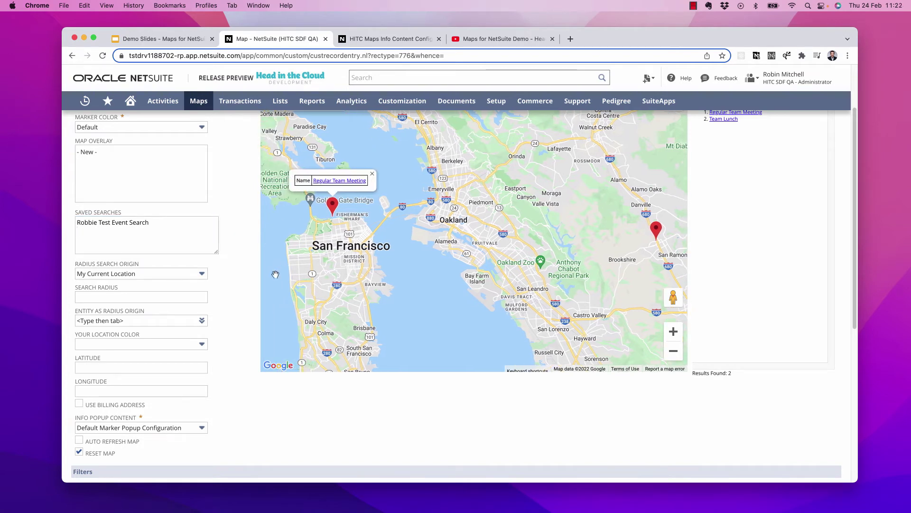
click(656, 230)
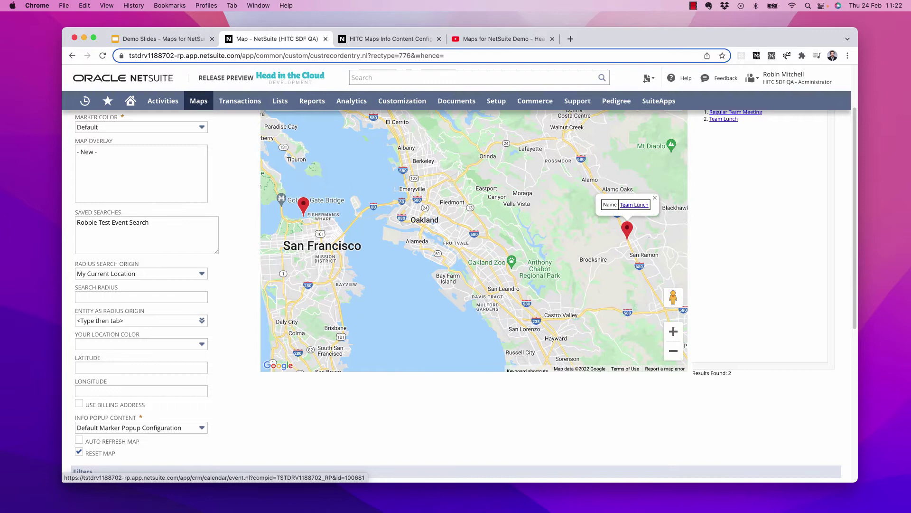
- Reload the map form without saving to clear the plotted events
scroll(456, 285, up, 1)
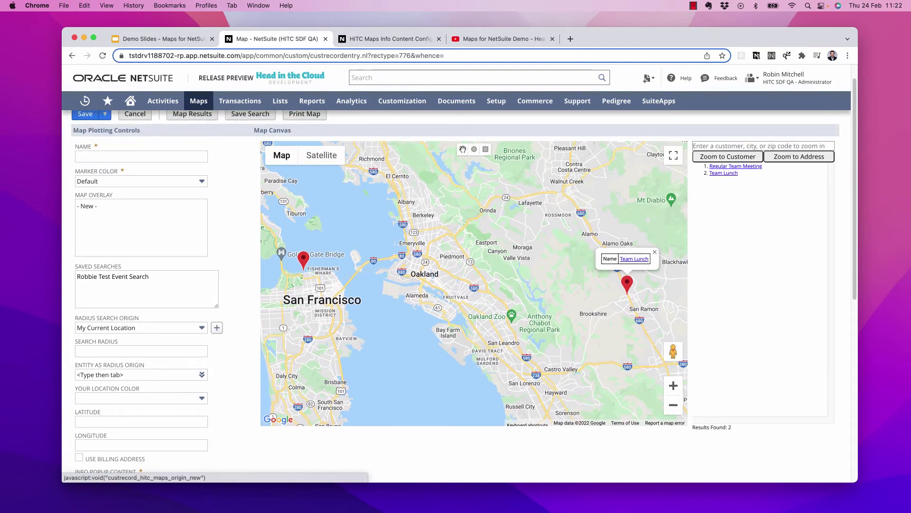
key(super+r)
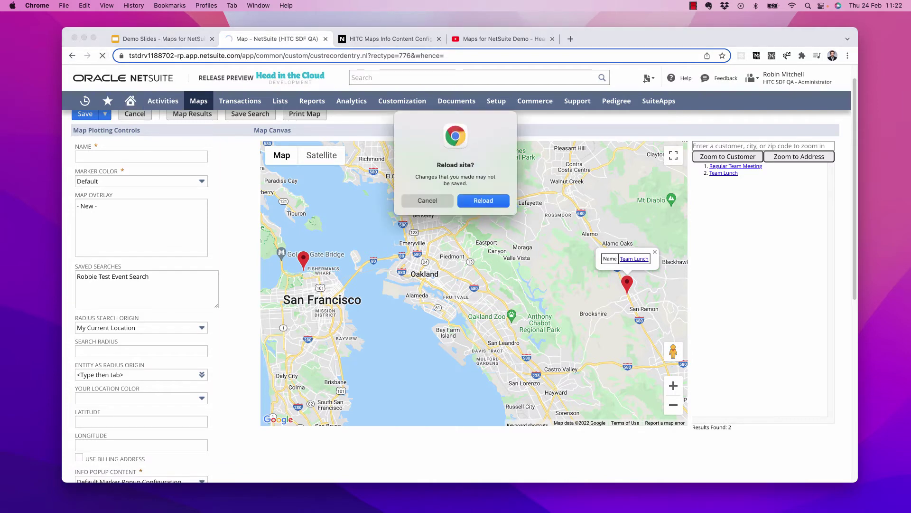
key(Return)
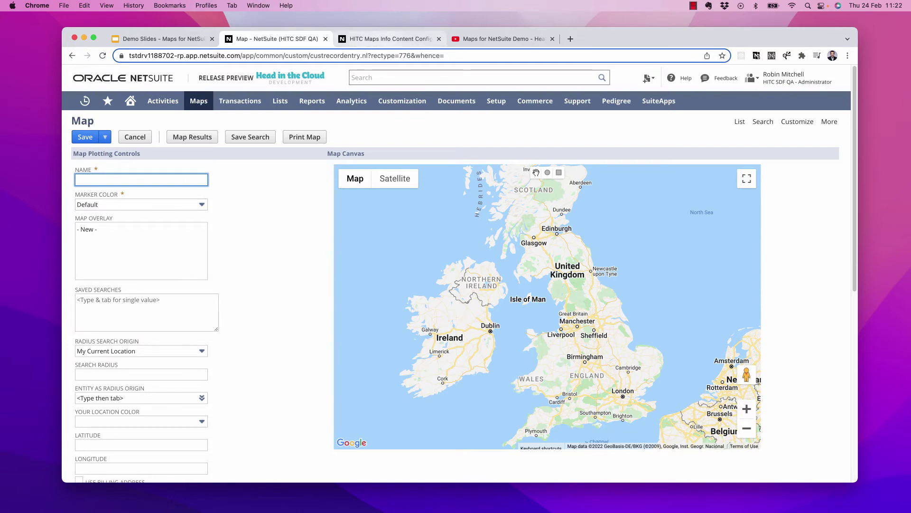
- Search Google in a new browser tab for "KML Overlay - US Counties" and open the Census Bureau's Cartographic Boundary Files - KML page
key(super+t)
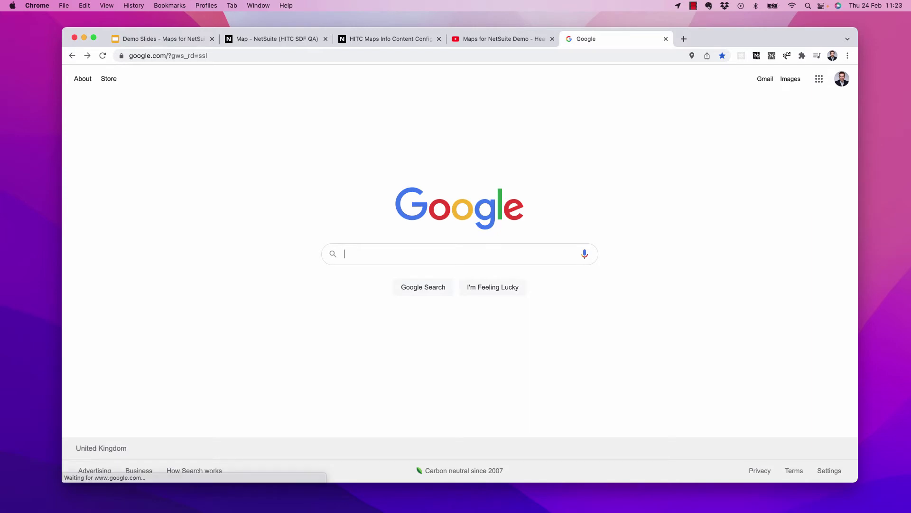
text(KML Overlay -)
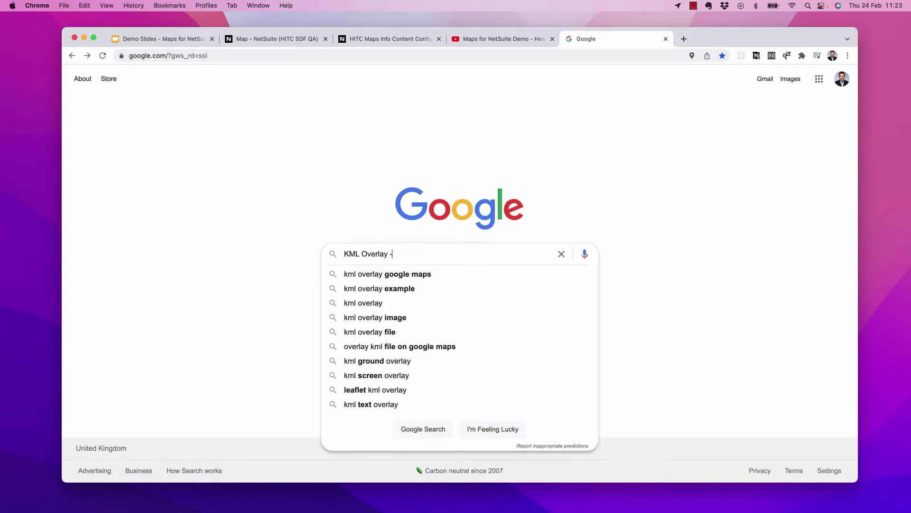
text( US Counties)
key(Return)
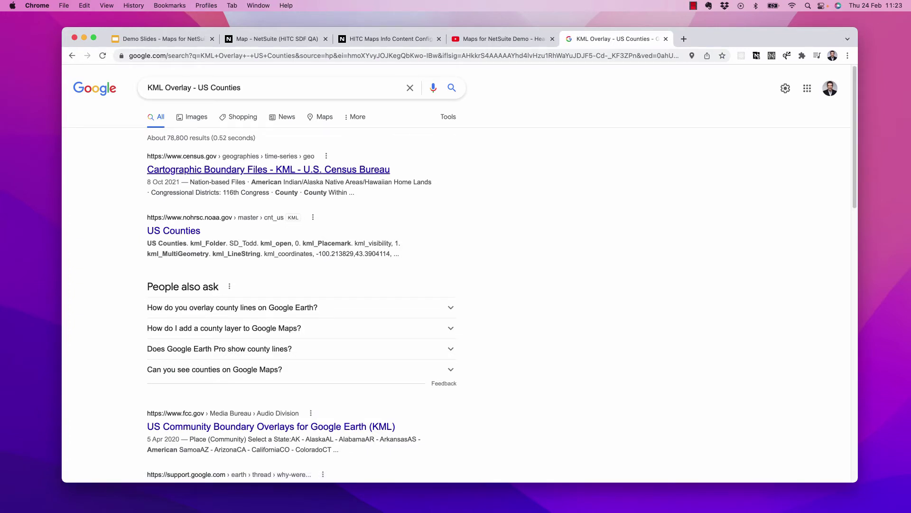
click(268, 169)
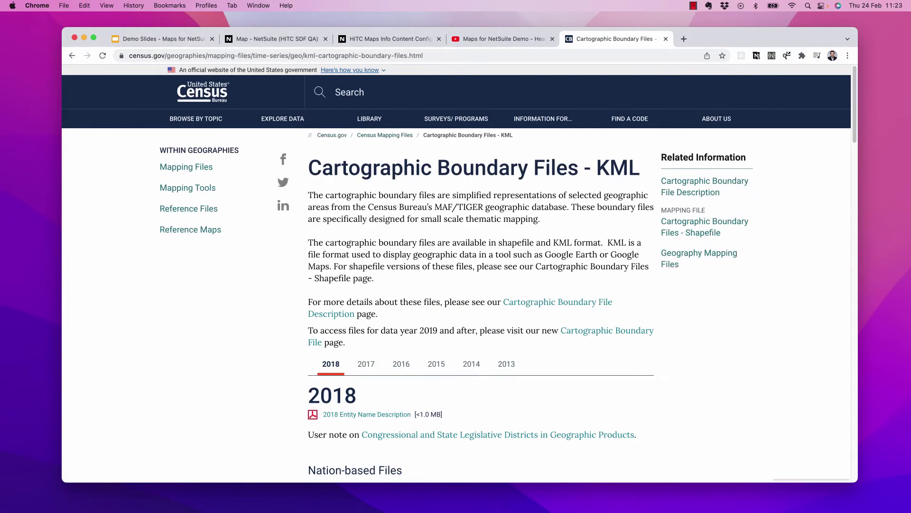
- Download cb_2018_us_county_5m.zip from the 2018 County files
scroll(455, 271, down, 5)
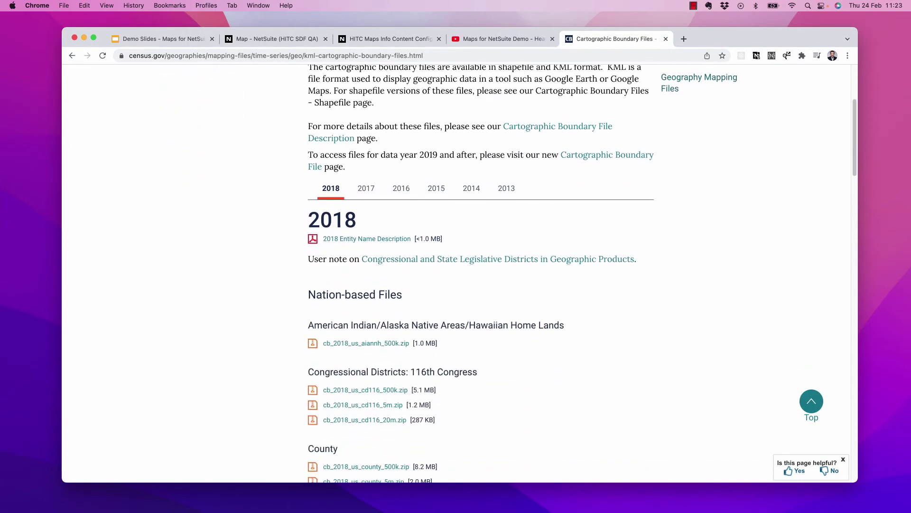
scroll(456, 271, down, 3)
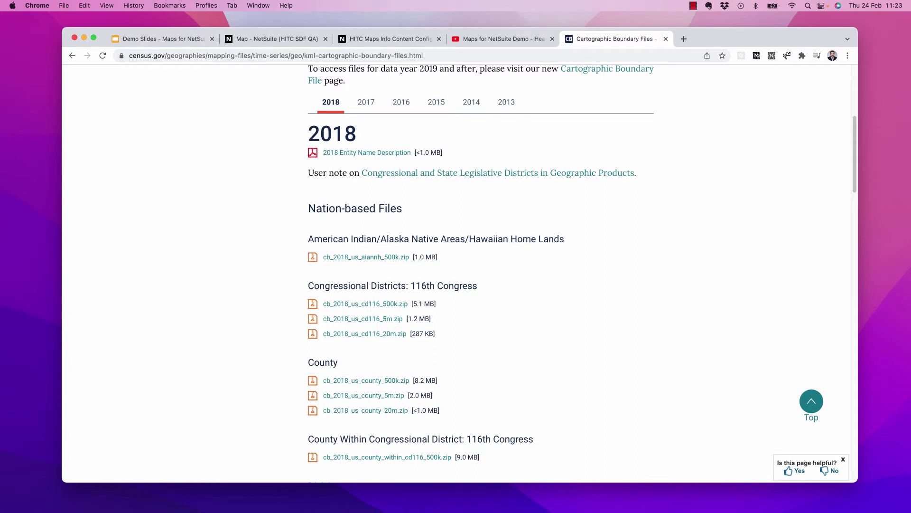
scroll(456, 271, down, 3)
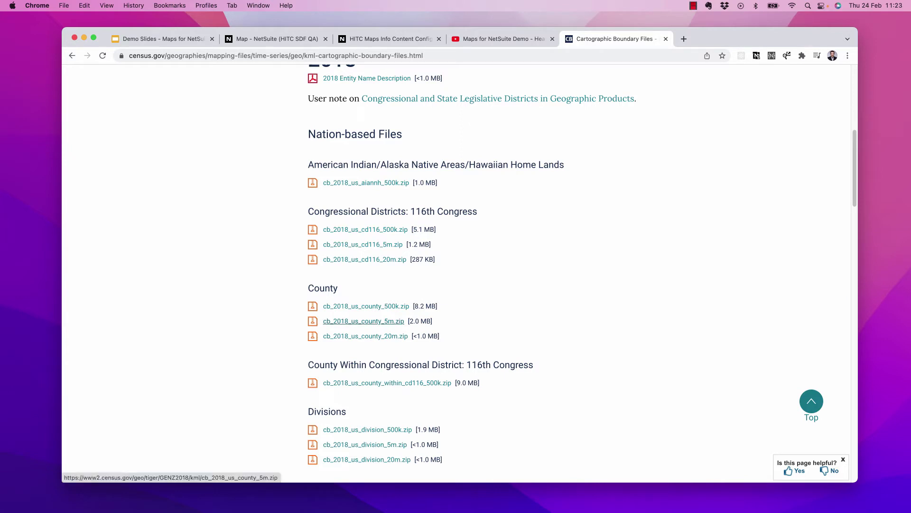
click(364, 321)
scroll(364, 321, down, 1)
- Return to the NetSuite map form and start a new map overlay named US Counties
click(277, 39)
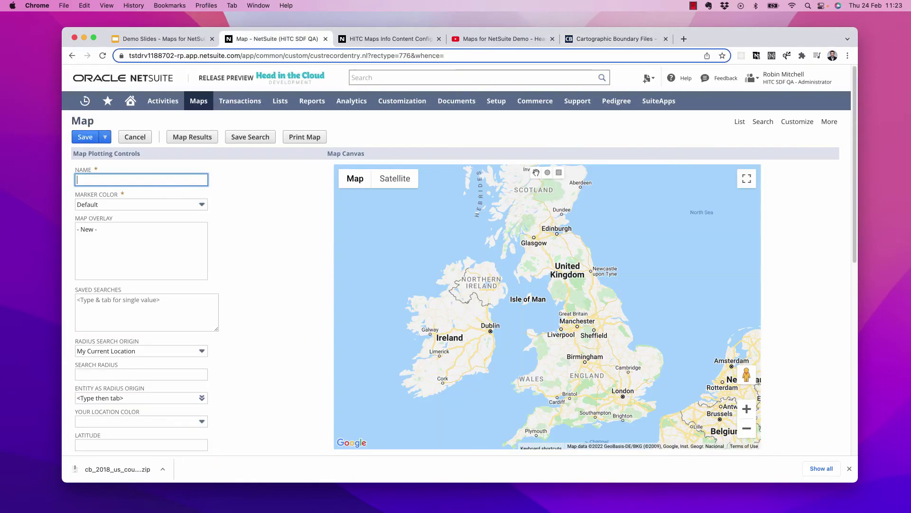
click(217, 228)
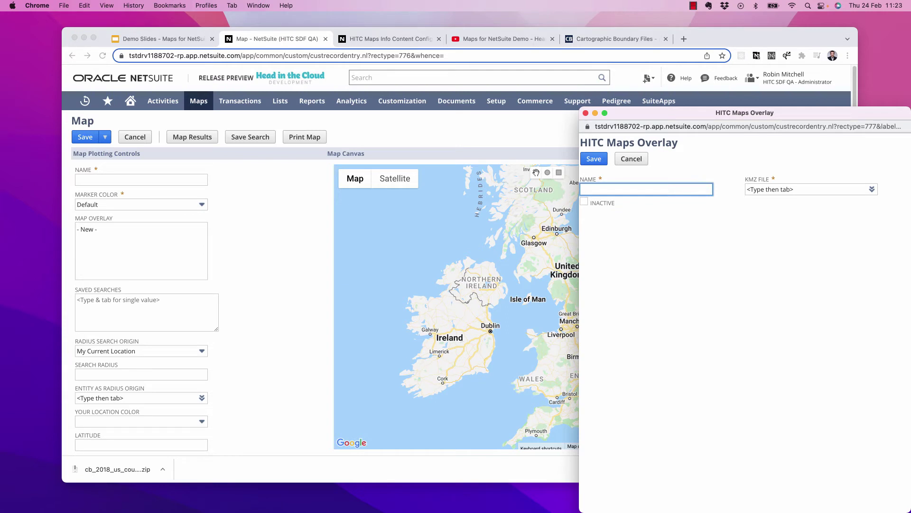
text(US Counties)
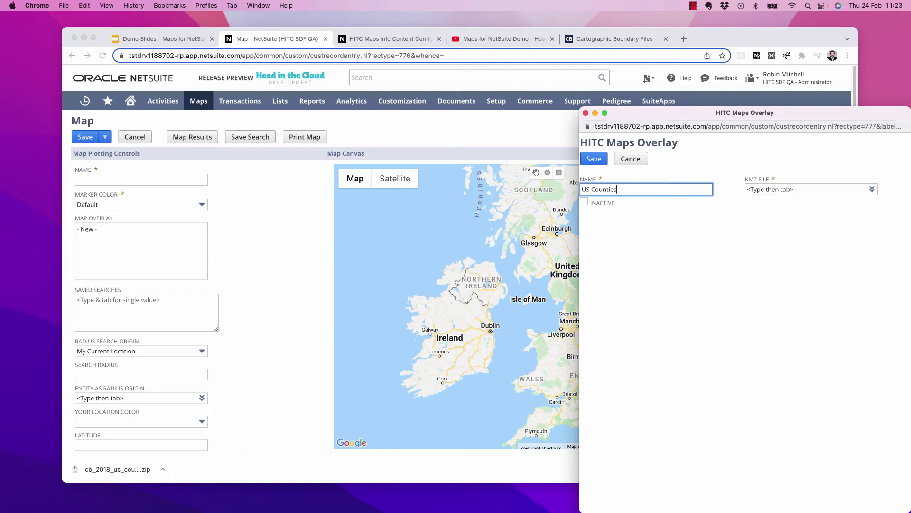
- Create a new KMZ file record for the overlay and choose cb_2018_us_county_5m.zip from the Downloads folder
click(886, 190)
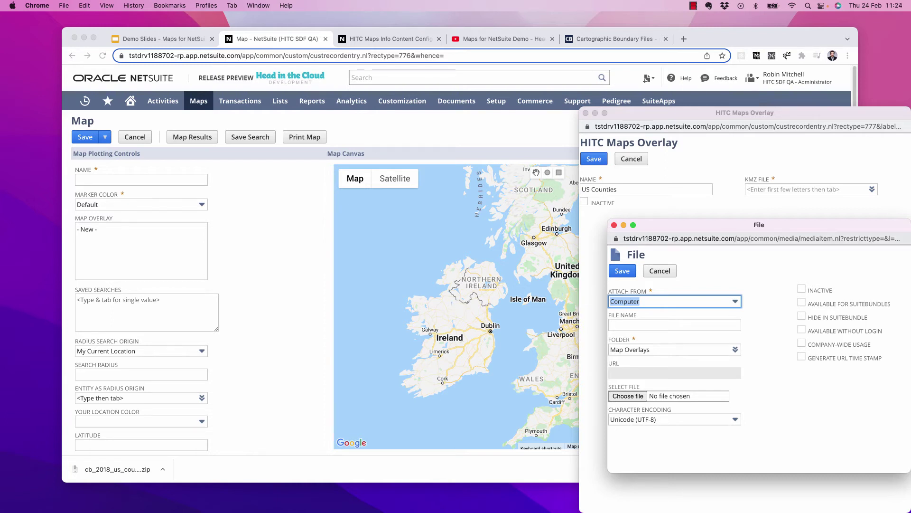
drag(740, 225, 582, 228)
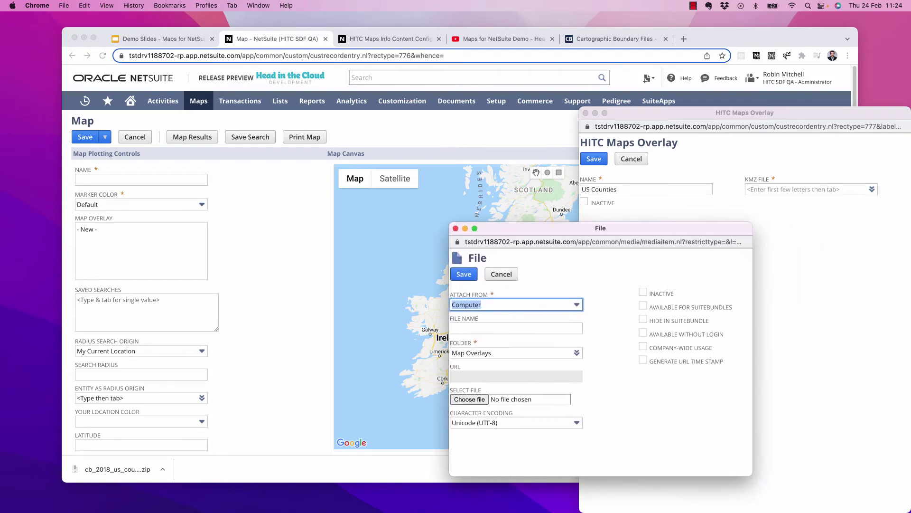
click(470, 399)
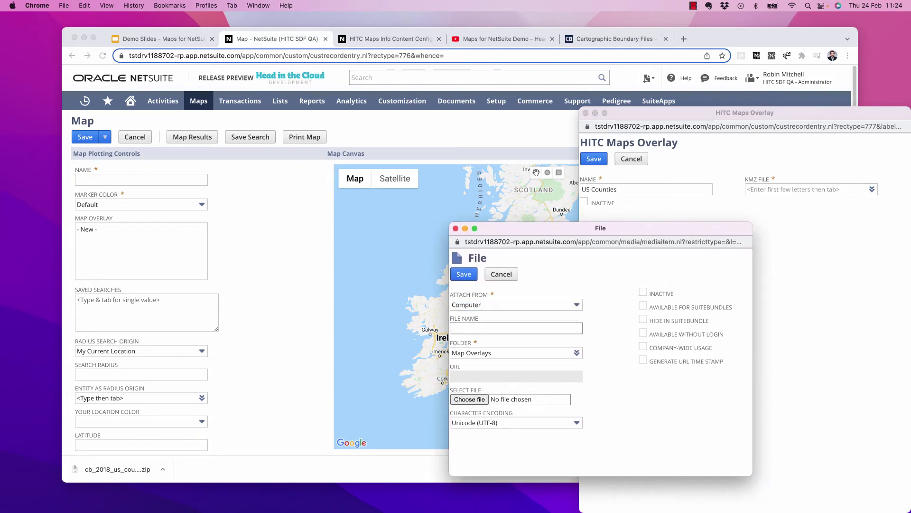
click(445, 349)
click(536, 285)
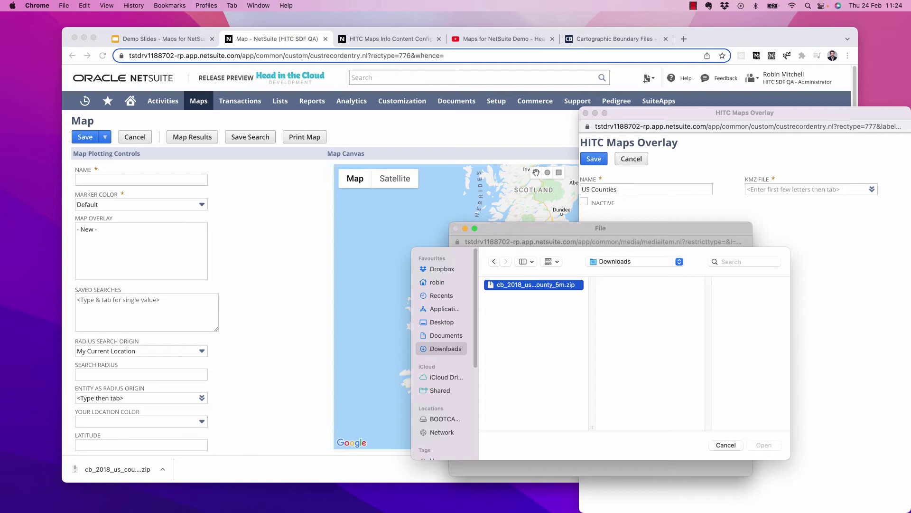
key(Return)
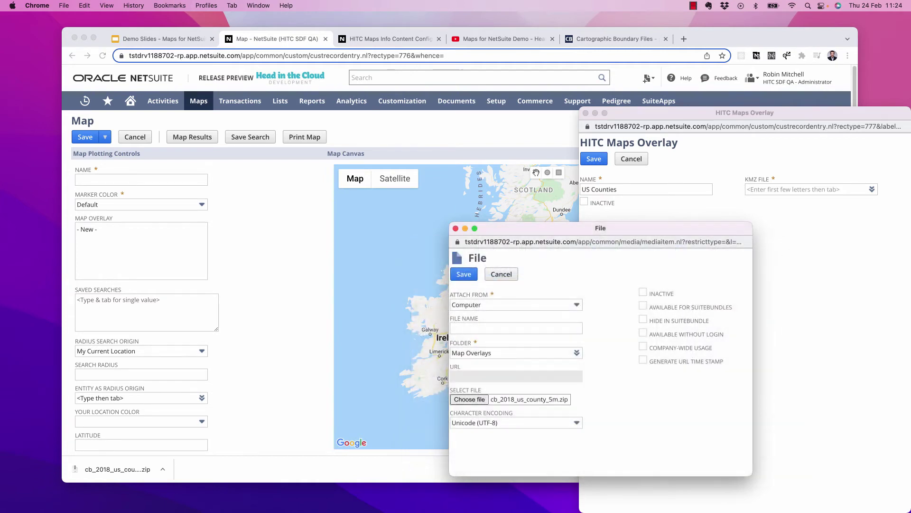
- Make the overlay file available without login, and save both the file and the US Counties overlay
click(643, 333)
click(464, 274)
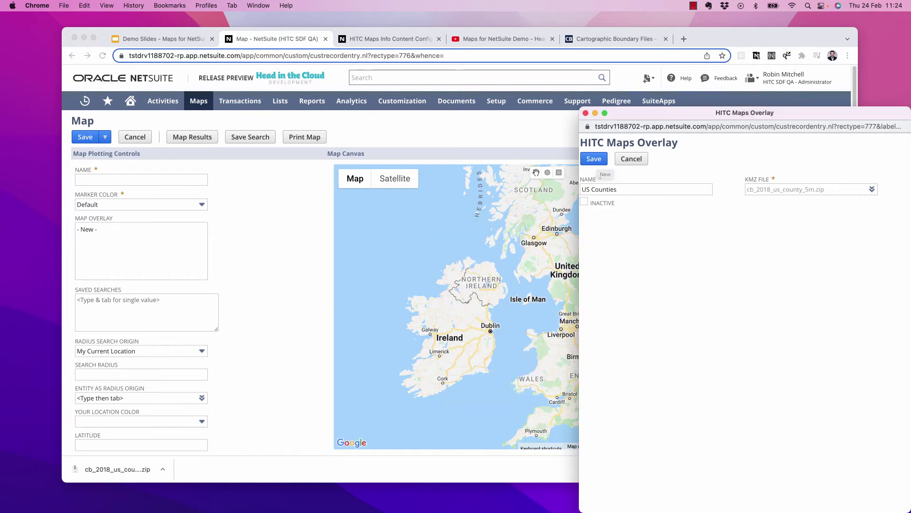
click(595, 159)
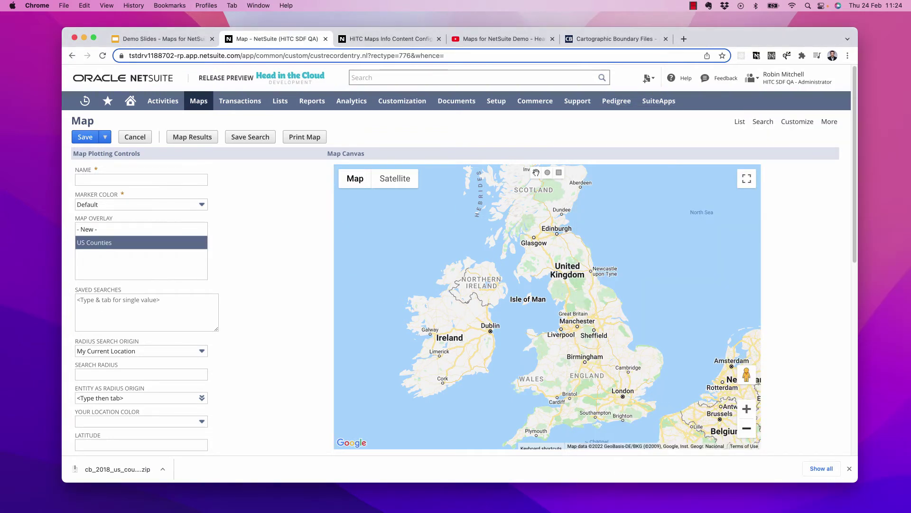
- Reload the map form without saving, select the US Counties overlay and plot it on the map
click(746, 428)
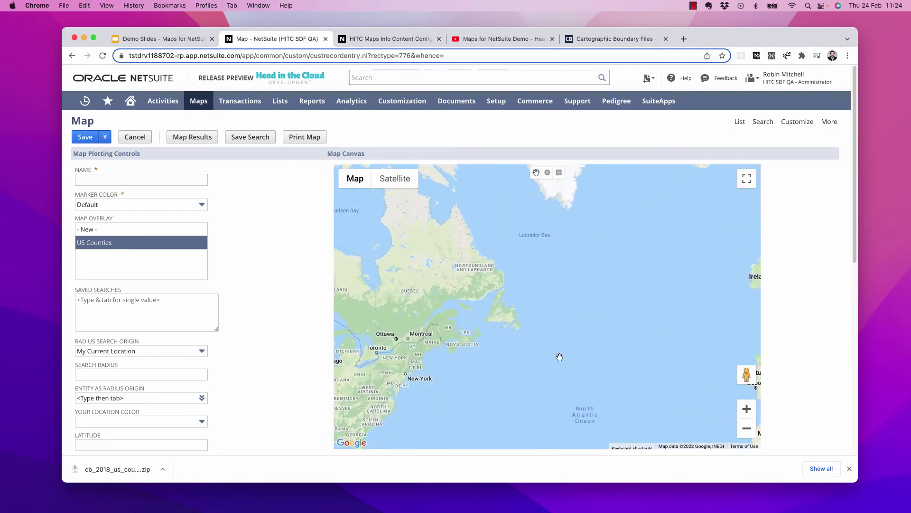
drag(550, 362, 706, 293)
drag(637, 313, 670, 329)
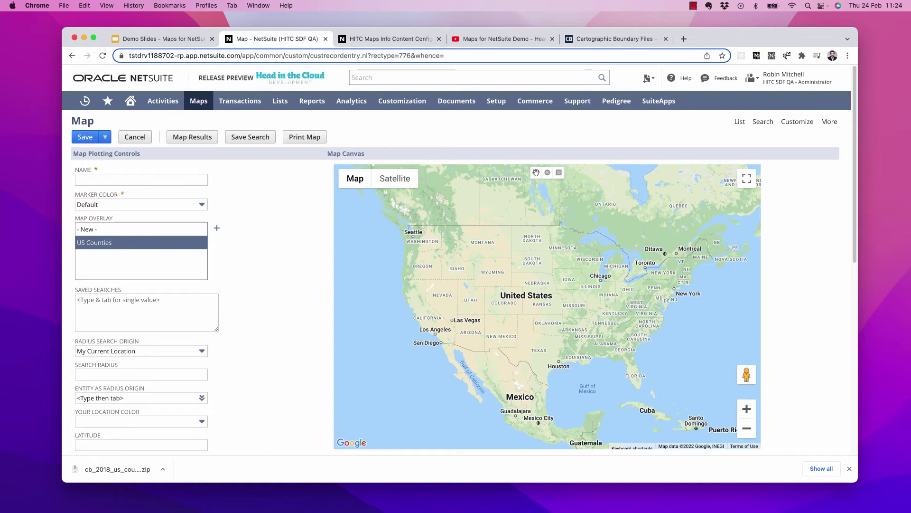
click(102, 55)
click(102, 55)
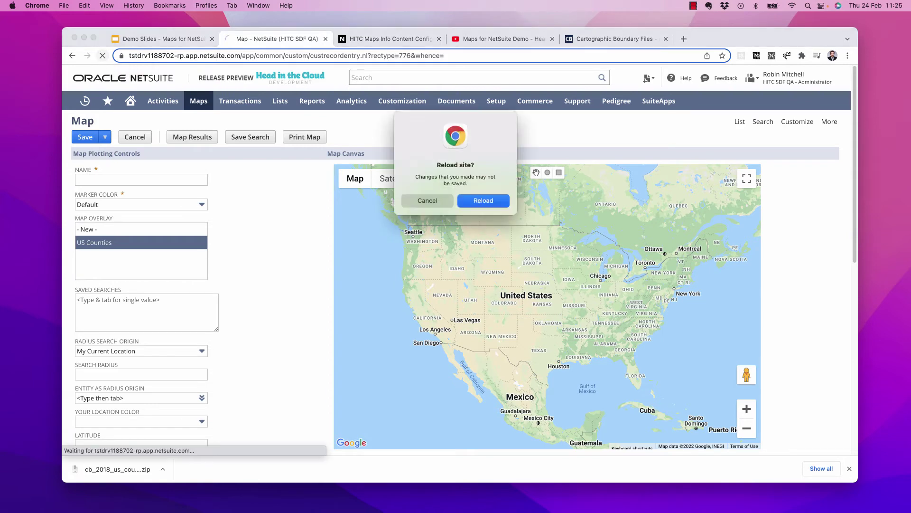
key(Return)
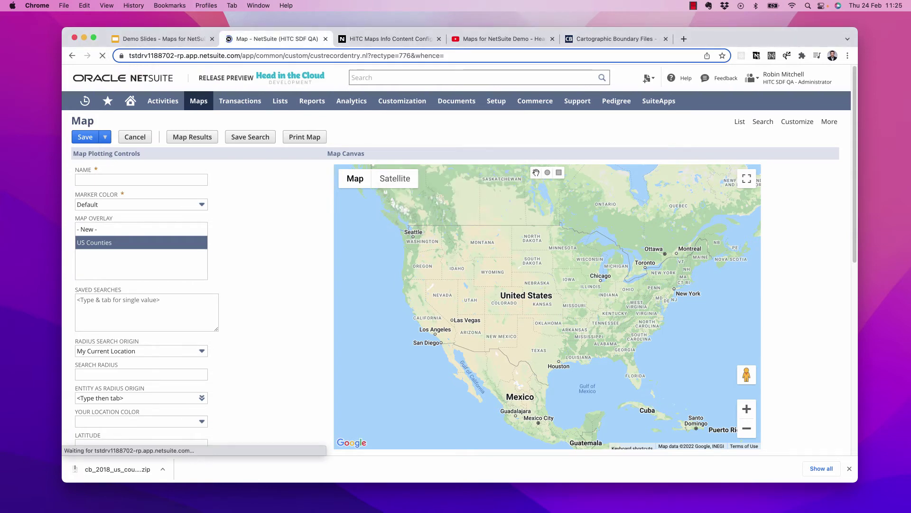
click(105, 242)
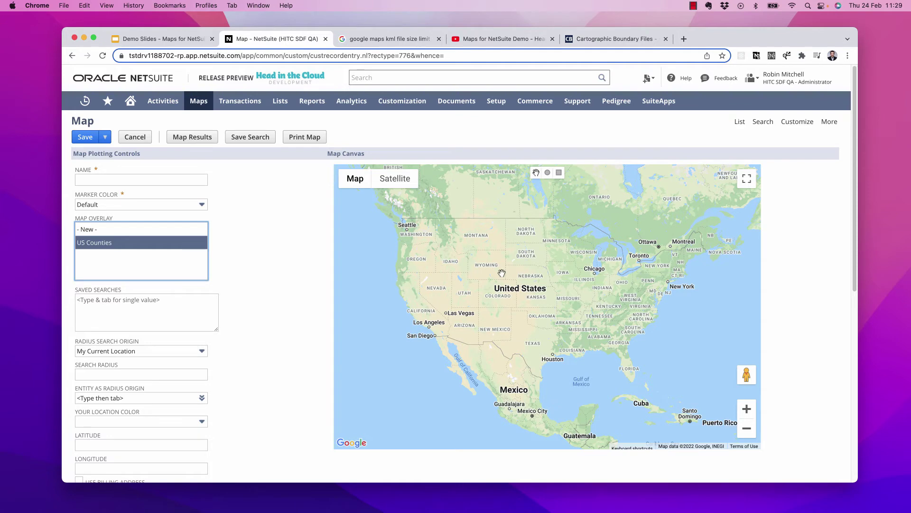
click(193, 137)
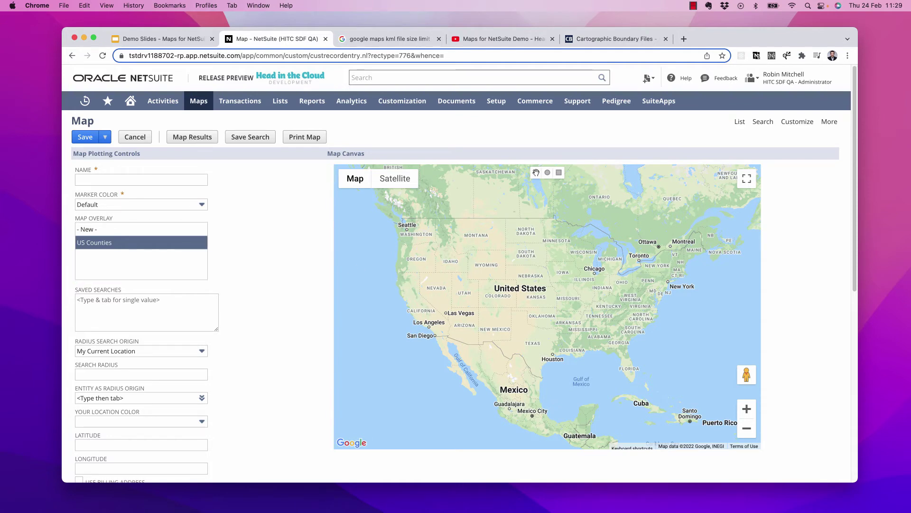
- Check the Google Maps KML file size limit in the search results against the size of cb_2018_us_county_5m.kml in Finder
click(389, 39)
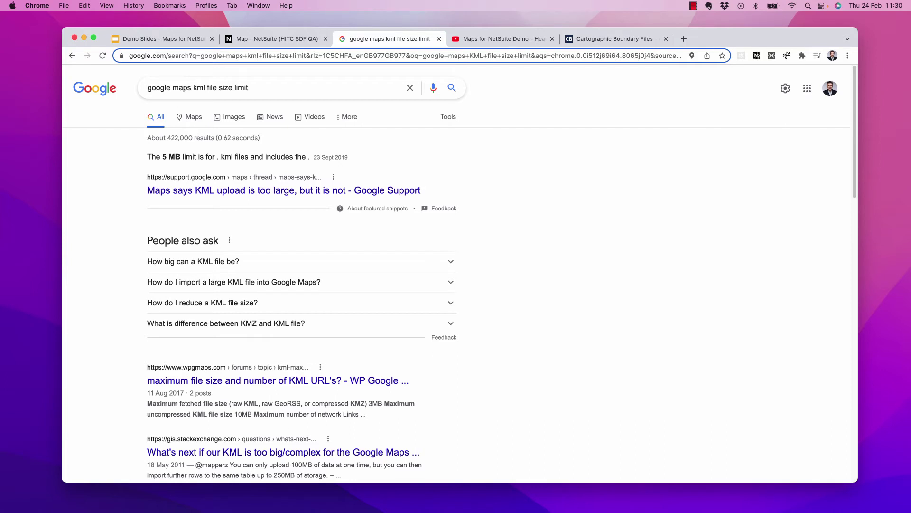
key(super+Tab)
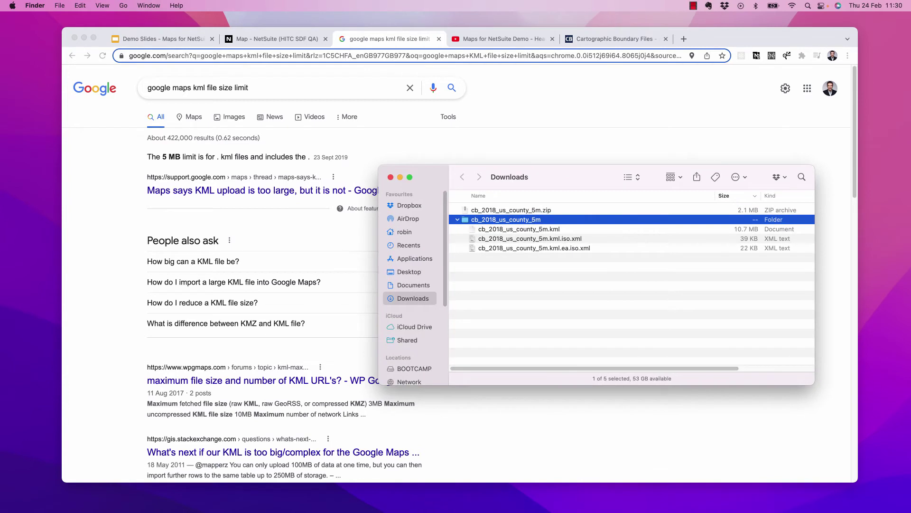
click(519, 228)
click(631, 295)
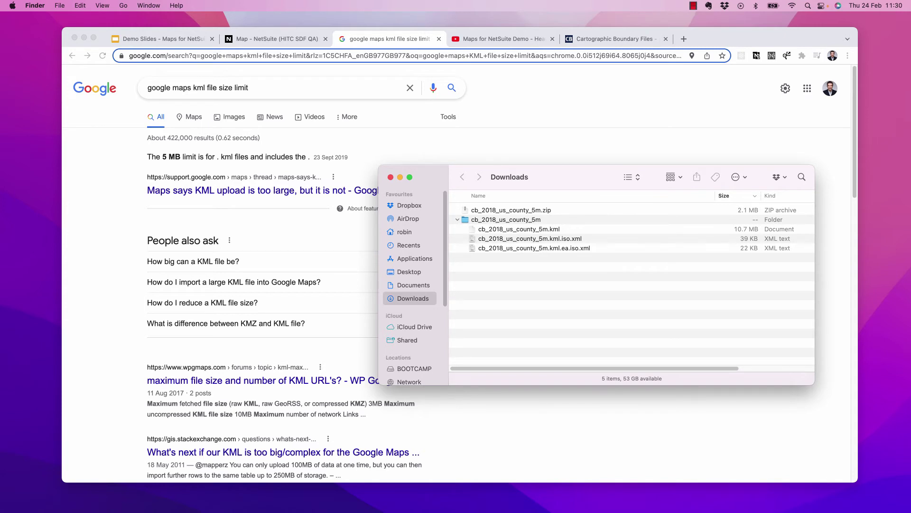
- Download cb_2018_us_county_20m.zip from the Census County files and return to the NetSuite map form
click(616, 39)
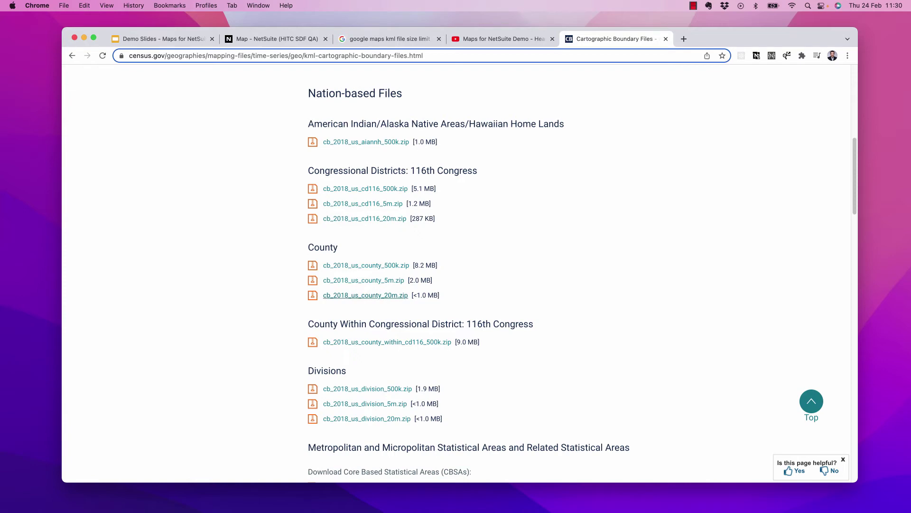
click(365, 295)
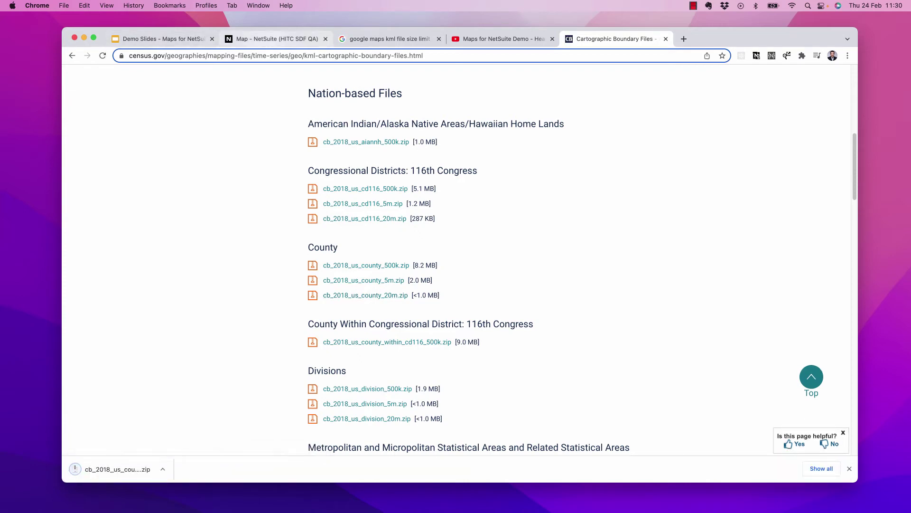
key(super+2)
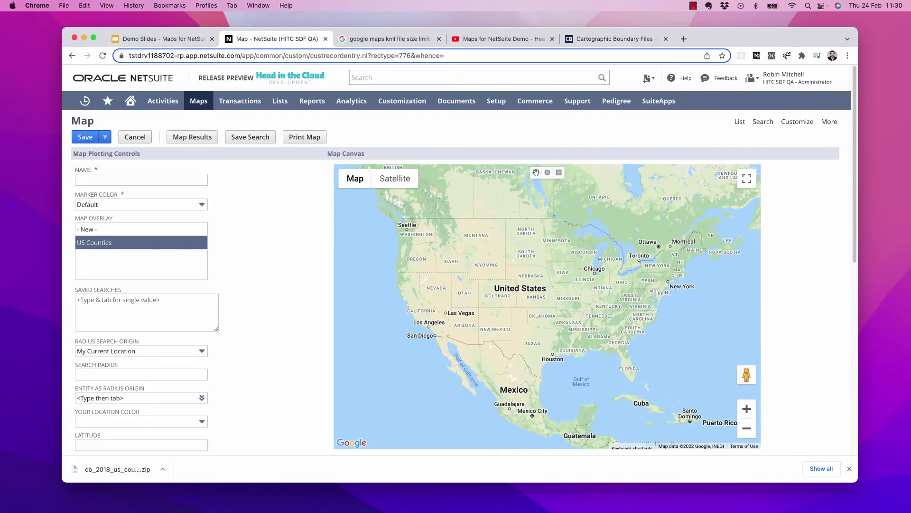
- Start another new map overlay and name it US Counties - Smaller
click(114, 229)
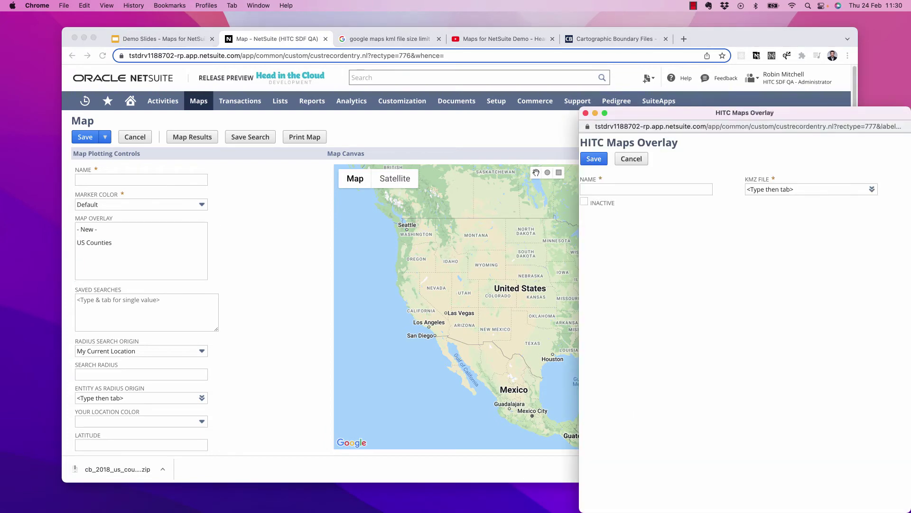
text(US Counties - SMa)
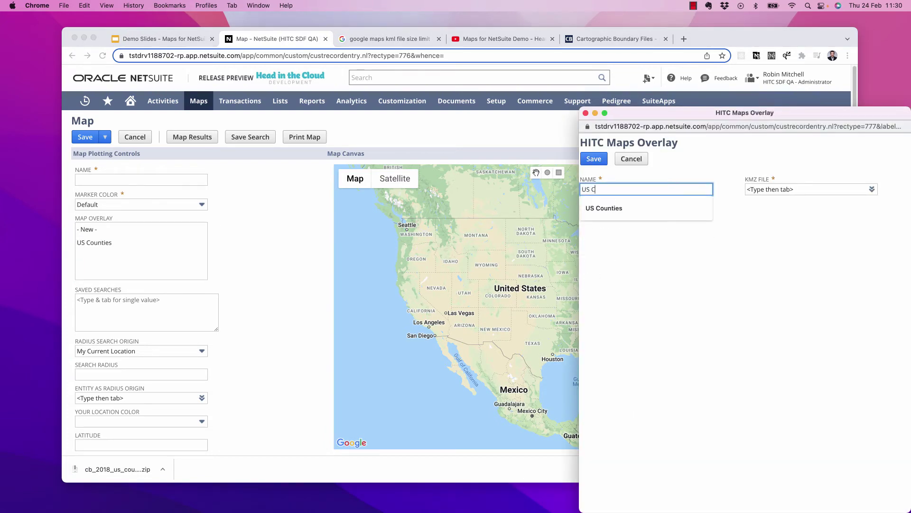
key(BackSpace)
key(BackSpace)
text(maller)
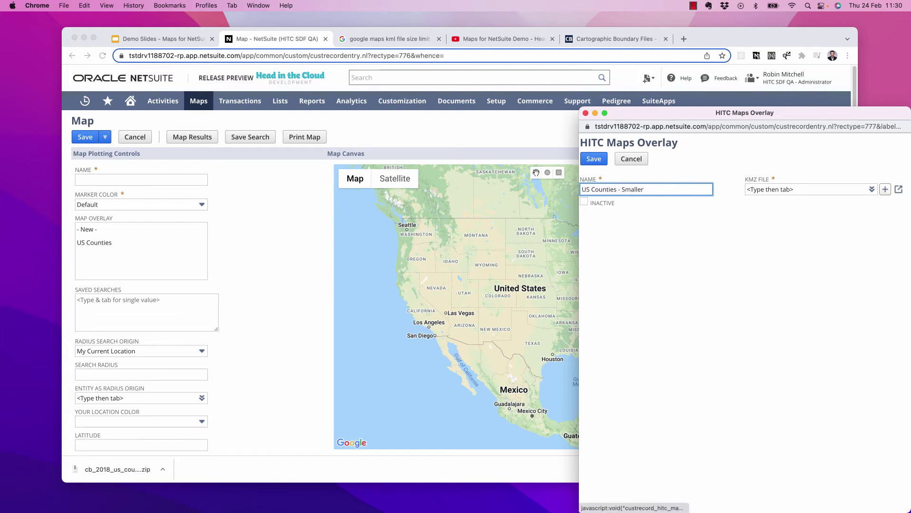
- Upload cb_2018_us_county_20m.zip as the overlay's KMZ file, make it available without login, and save the US Counties - Smaller overlay
click(885, 189)
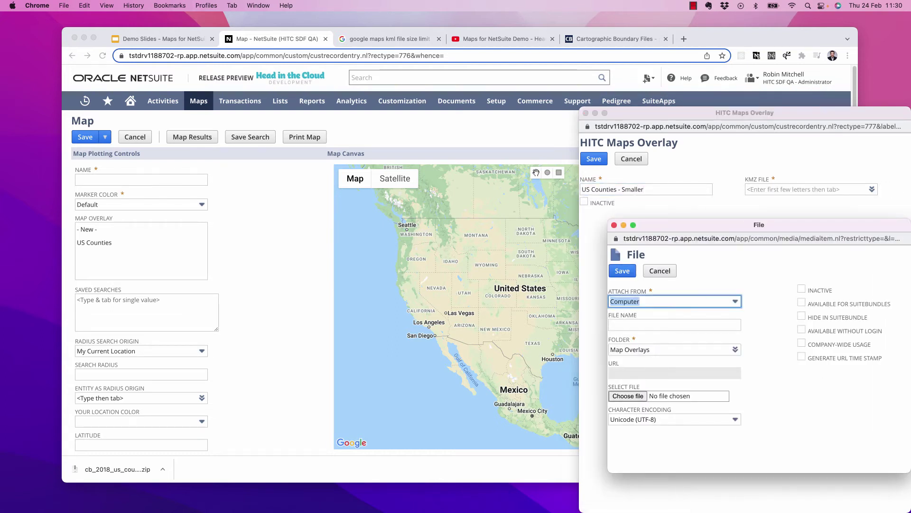
click(628, 397)
click(628, 395)
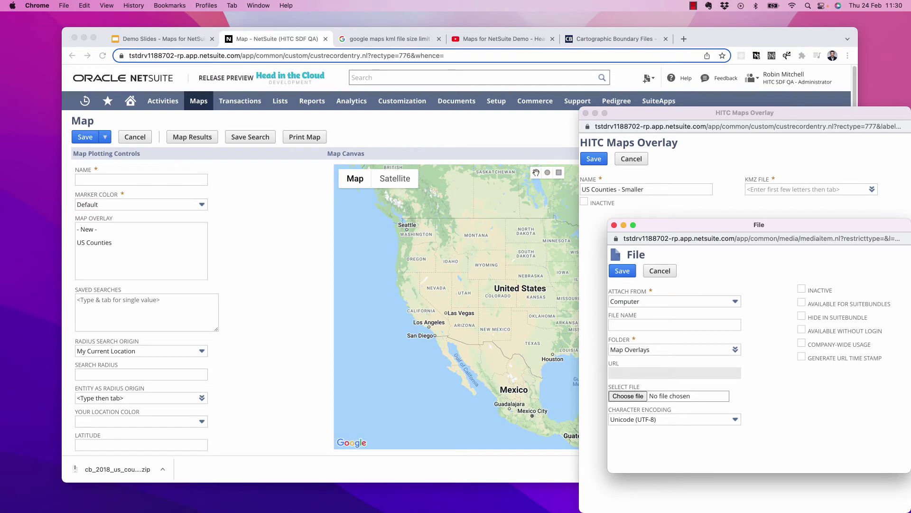
click(656, 302)
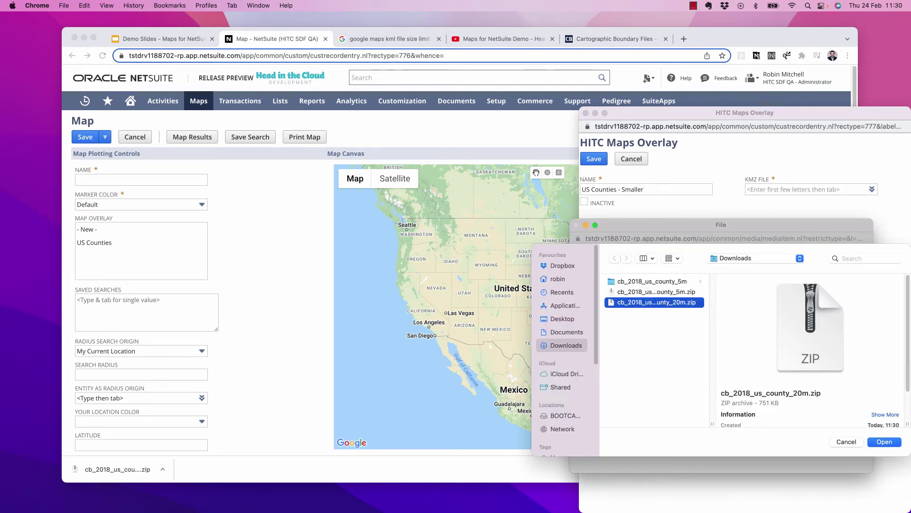
click(884, 442)
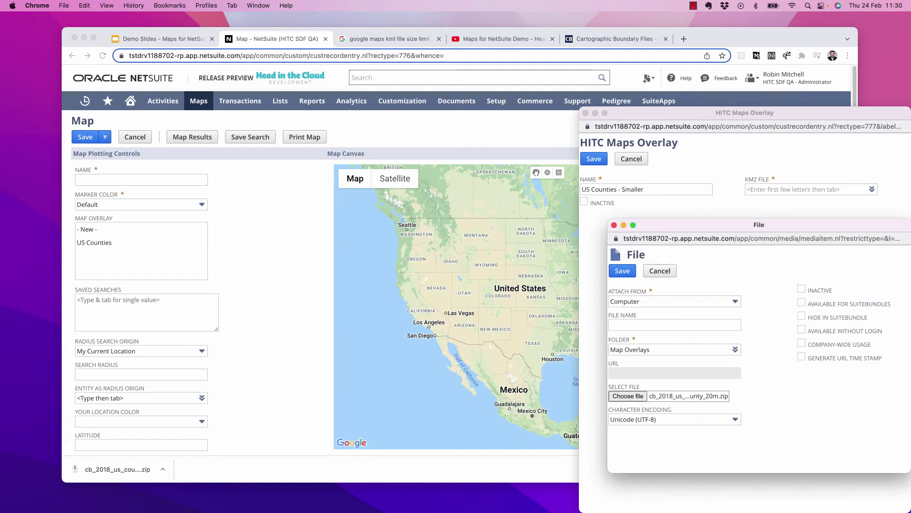
click(802, 329)
click(623, 271)
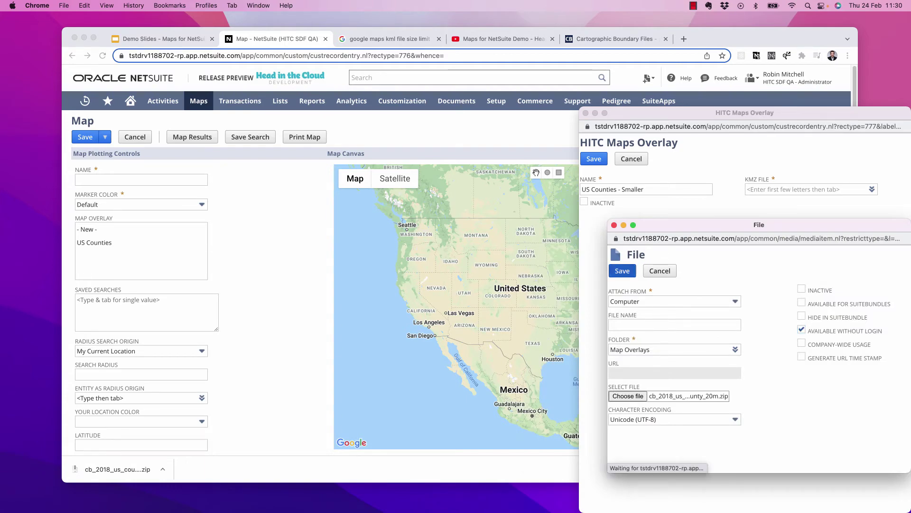
click(594, 158)
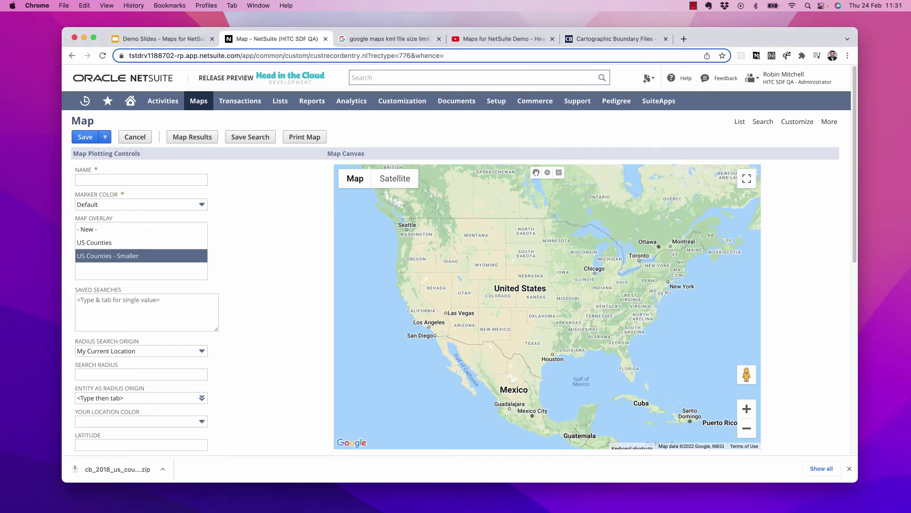
- Plot the US Counties - Smaller overlay on the map and view the attribute popups of counties on it
click(114, 243)
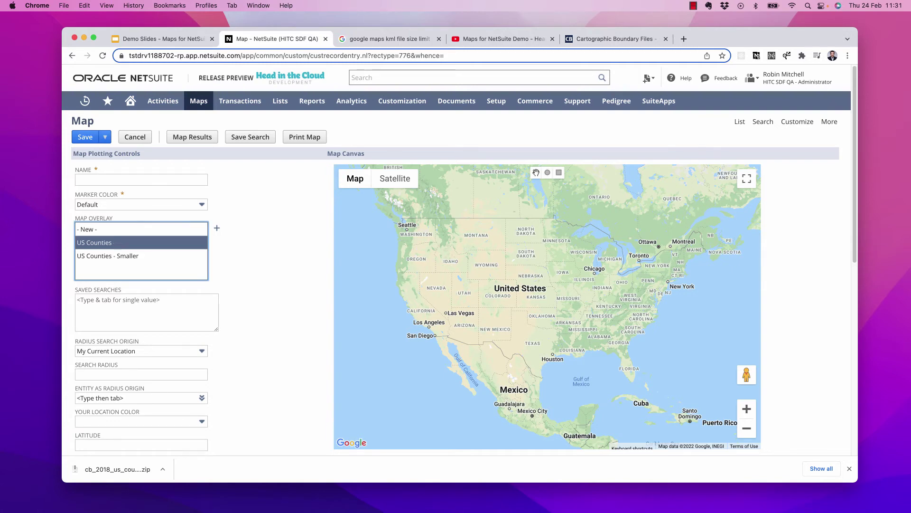
click(114, 256)
click(850, 468)
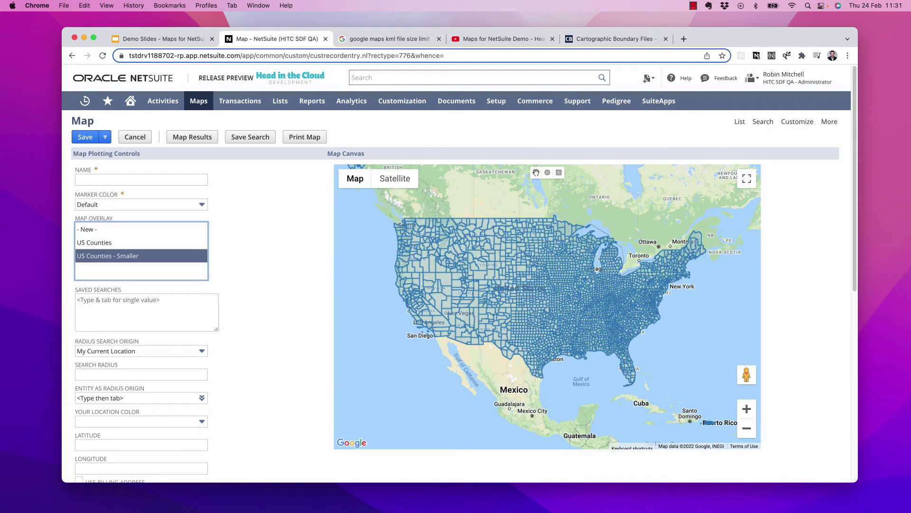
click(552, 312)
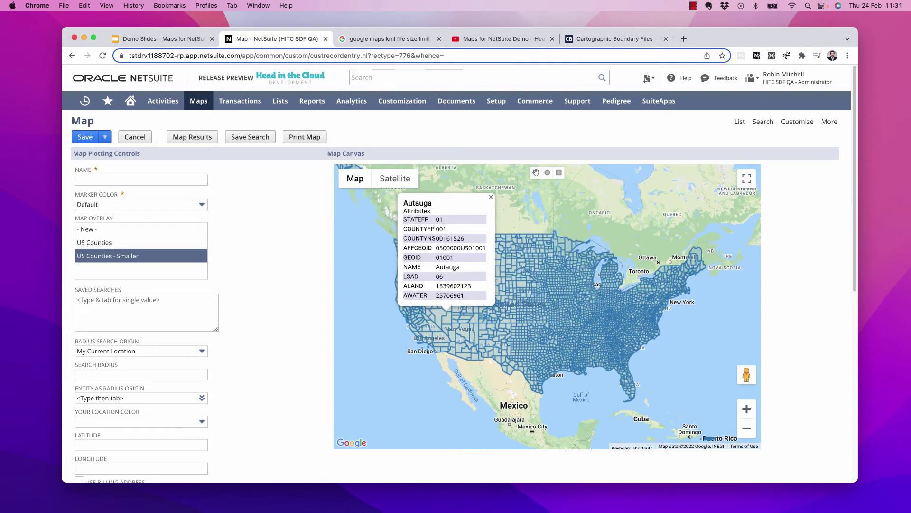
click(527, 350)
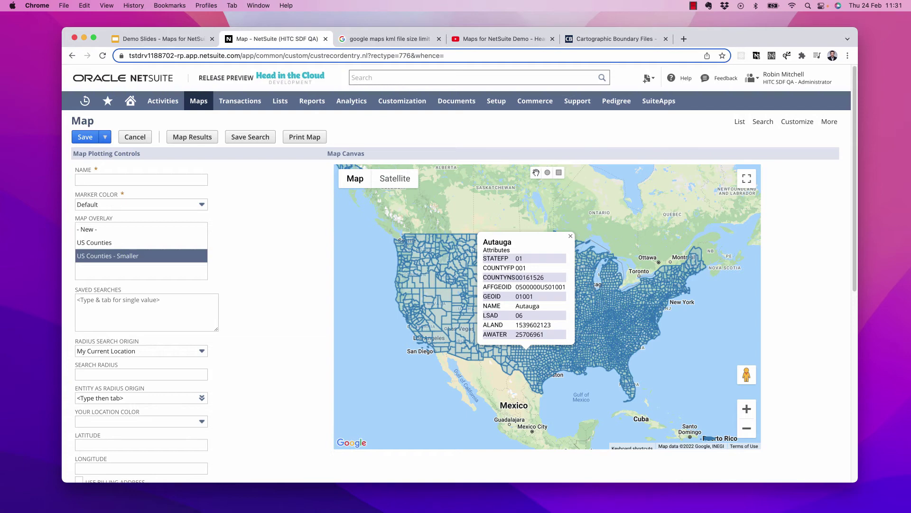
- Open the recent Grenfell Carpentry customer record for editing in a new browser tab
scroll(455, 294, down, 7)
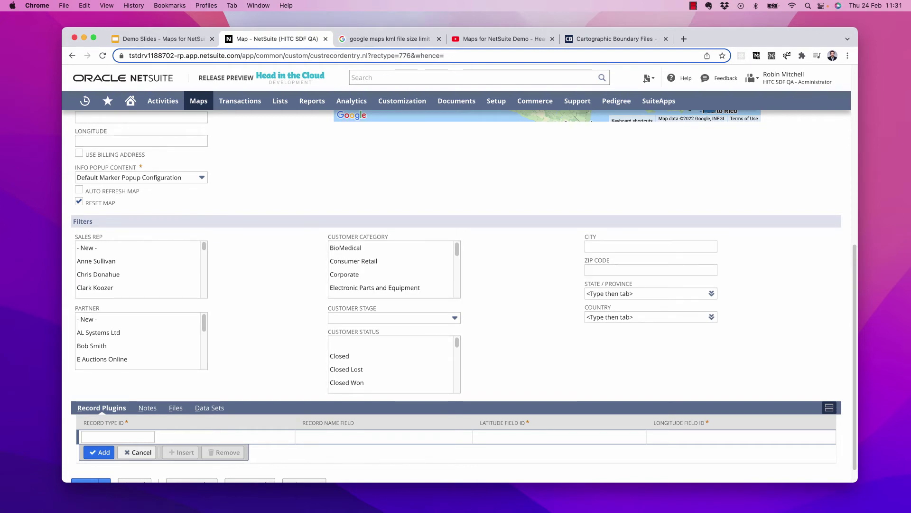
mouse_move(86, 101)
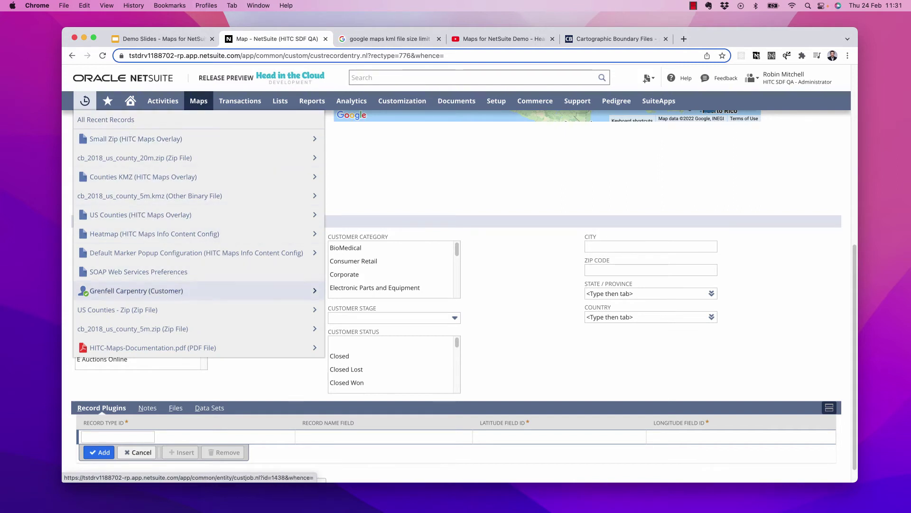
mouse_move(136, 290)
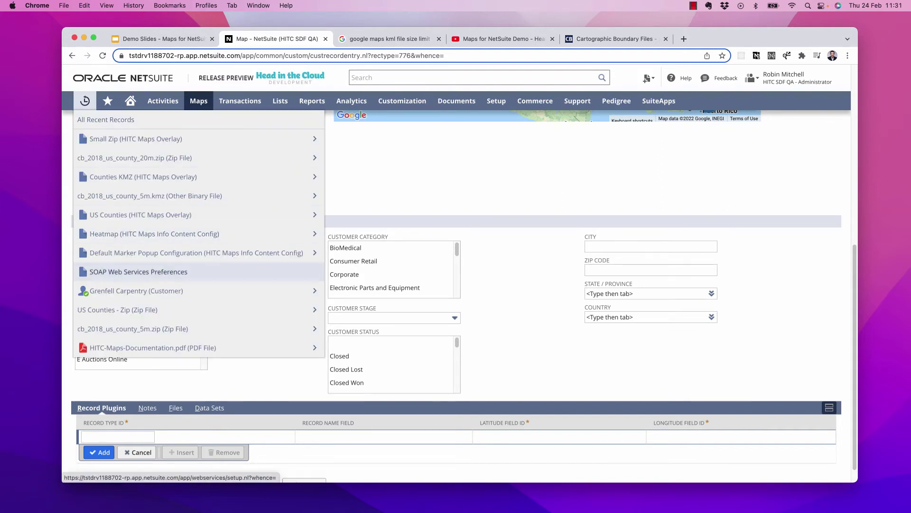
super+click(143, 291)
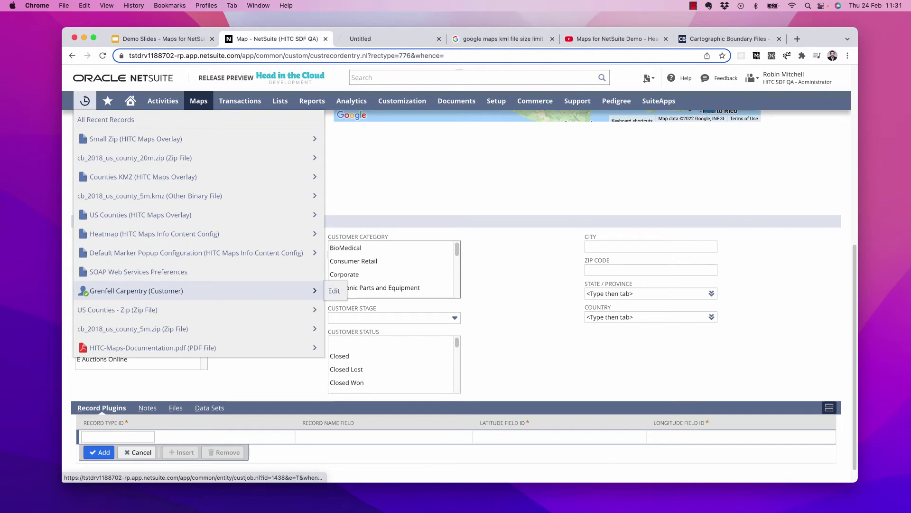
click(390, 39)
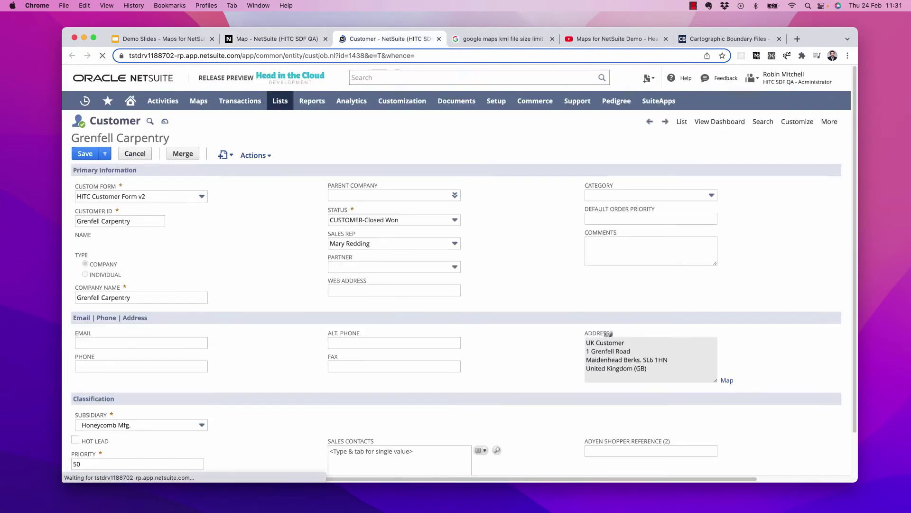
- Set the customer's Product Application Areas custom field to Area 50
scroll(456, 295, down, 2)
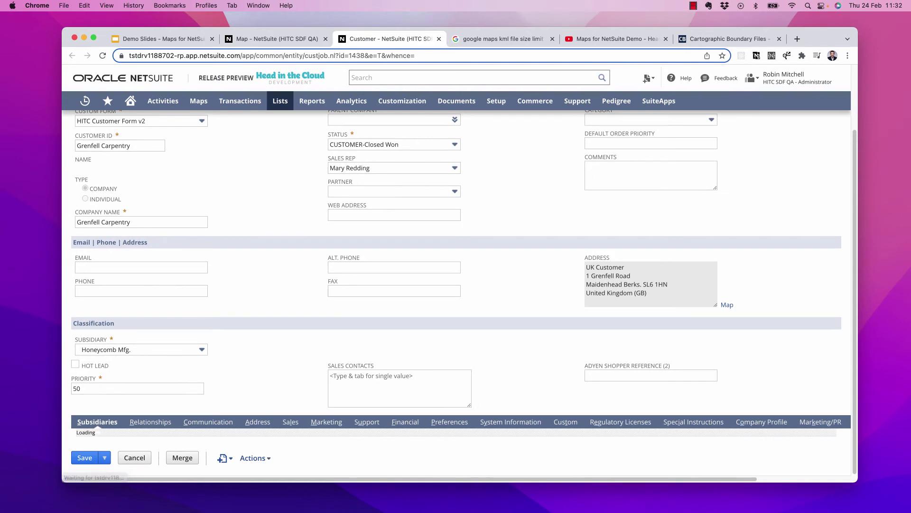
click(565, 422)
scroll(565, 422, down, 2)
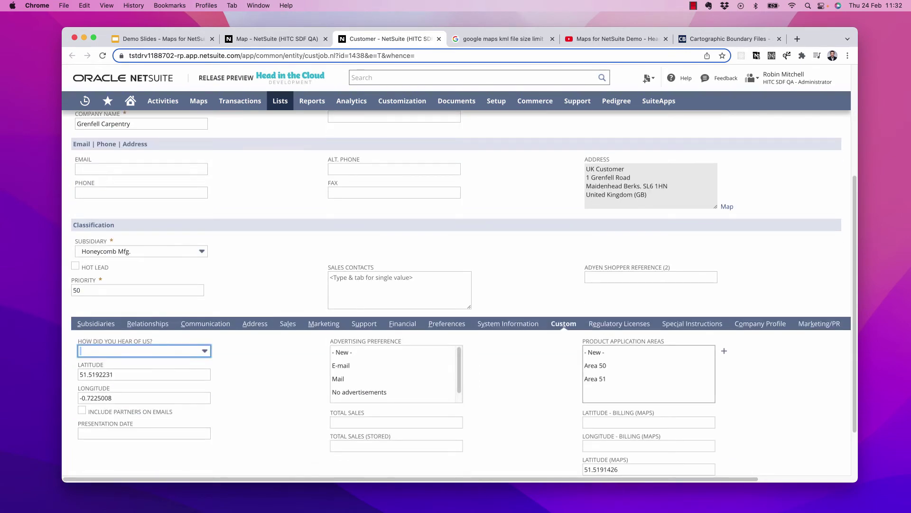
click(613, 365)
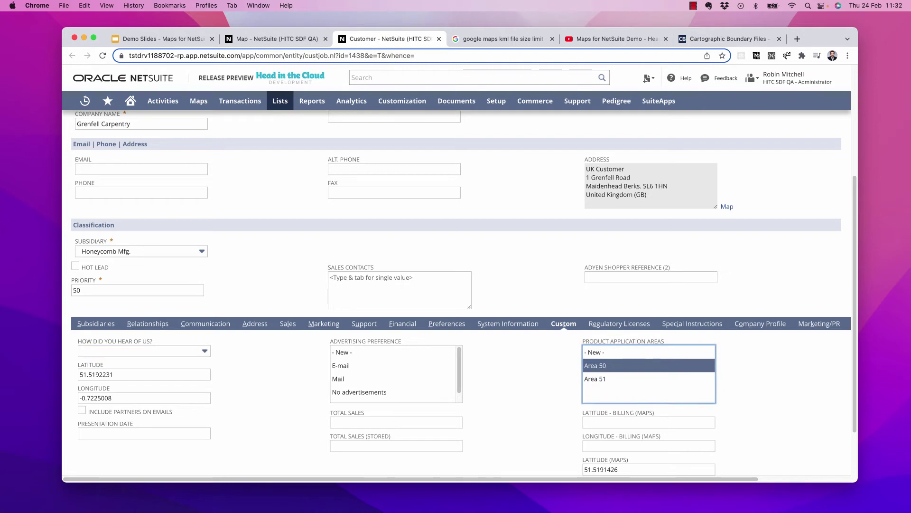
- Copy the field ID custentity_product_application from the Product Application Areas field help, and save the customer record
click(611, 341)
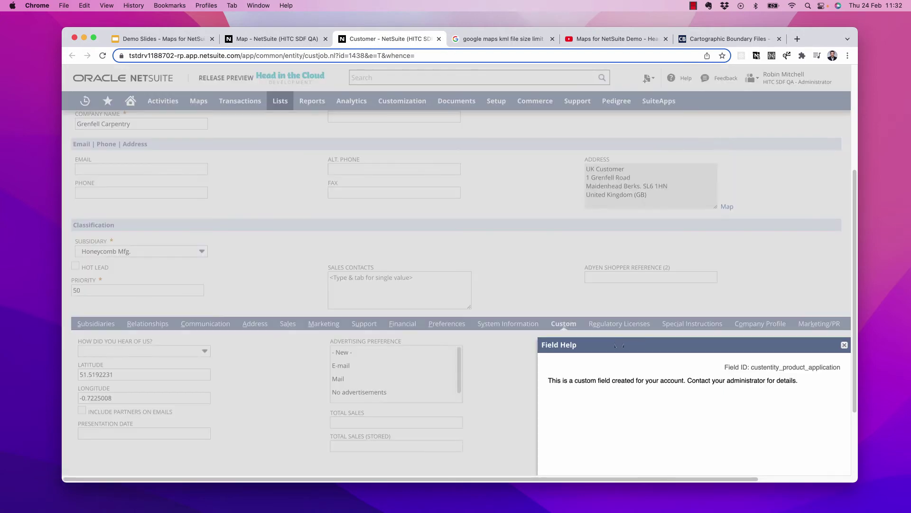
drag(622, 345, 426, 202)
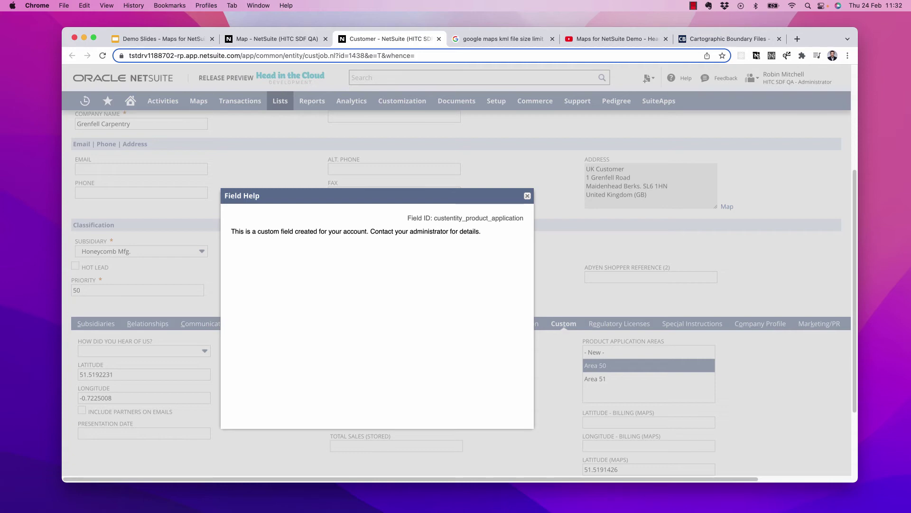
double_click(474, 219)
key(super+c)
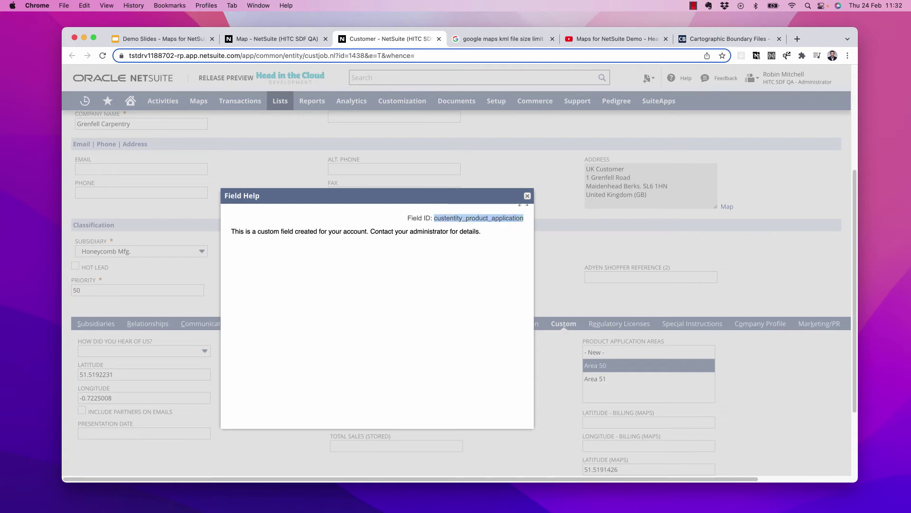
click(528, 195)
scroll(527, 196, up, 4)
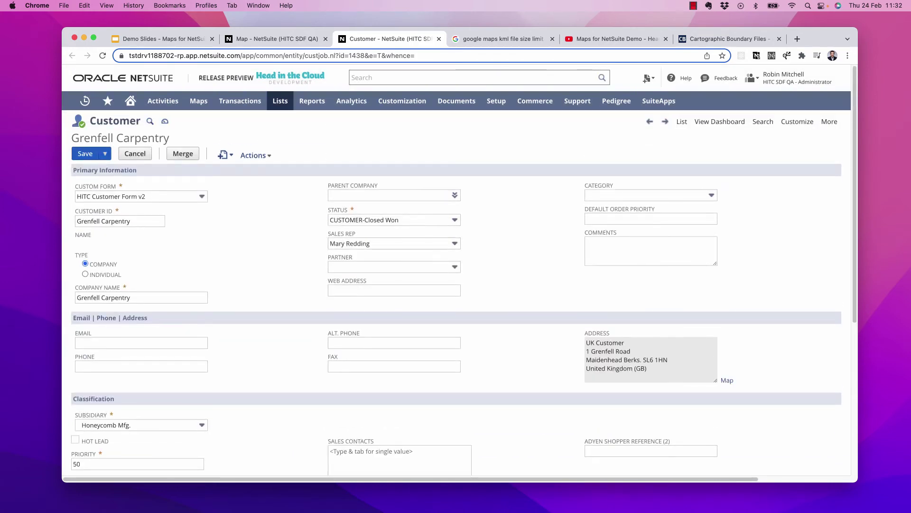
click(85, 154)
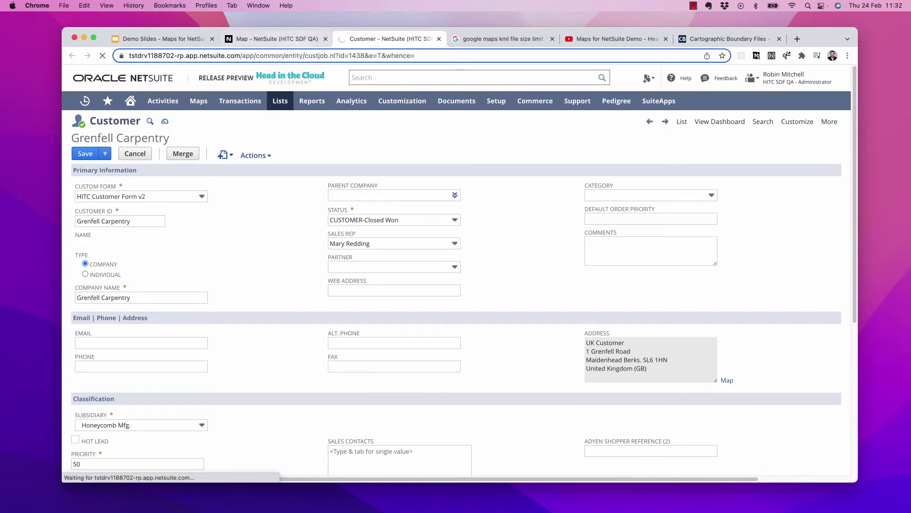
- From the map form, open the record types list in a new browser tab and edit the Map record type
click(287, 38)
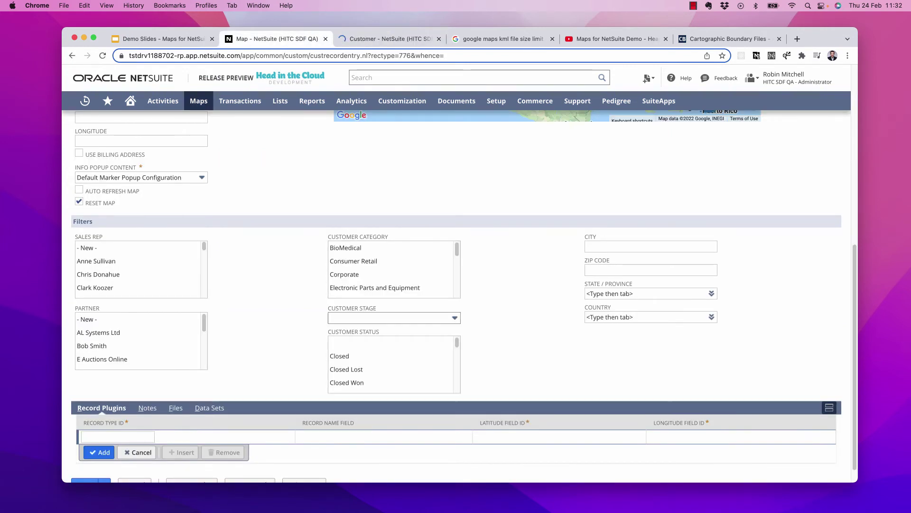
mouse_move(402, 101)
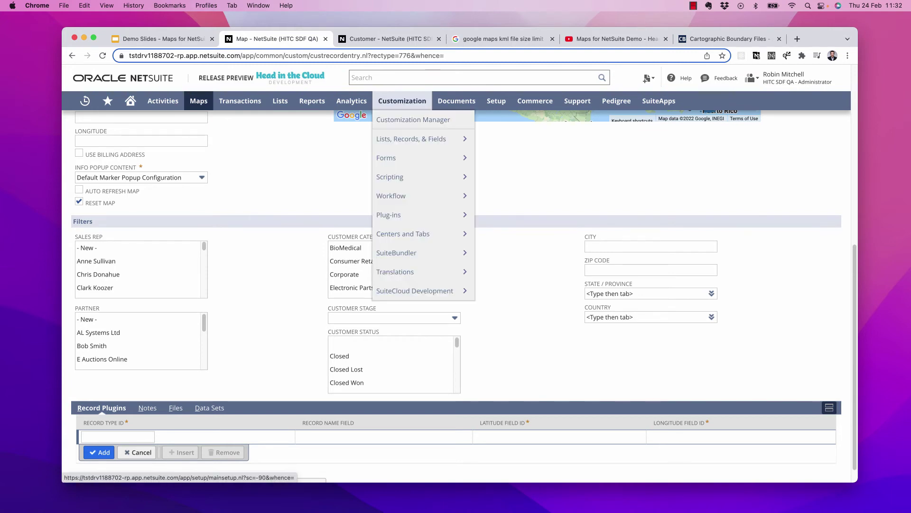
mouse_move(411, 139)
super+click(498, 158)
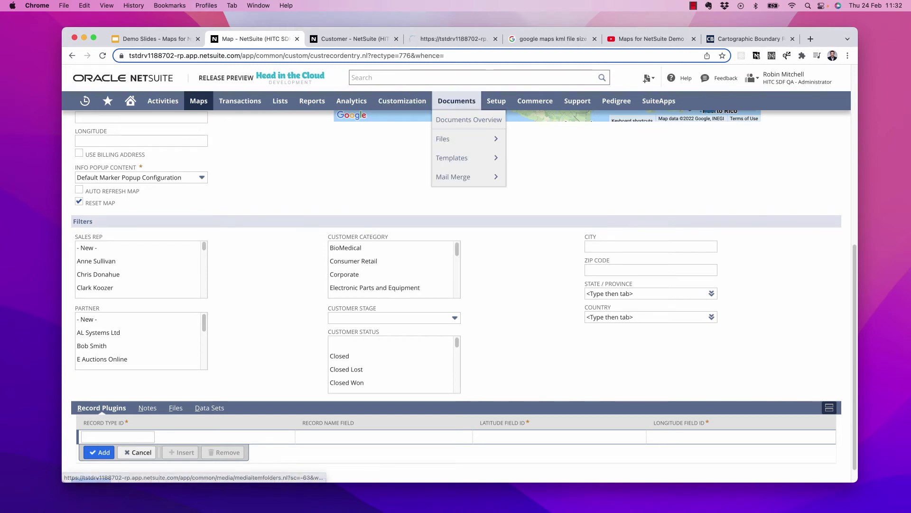
click(455, 39)
scroll(456, 320, down, 5)
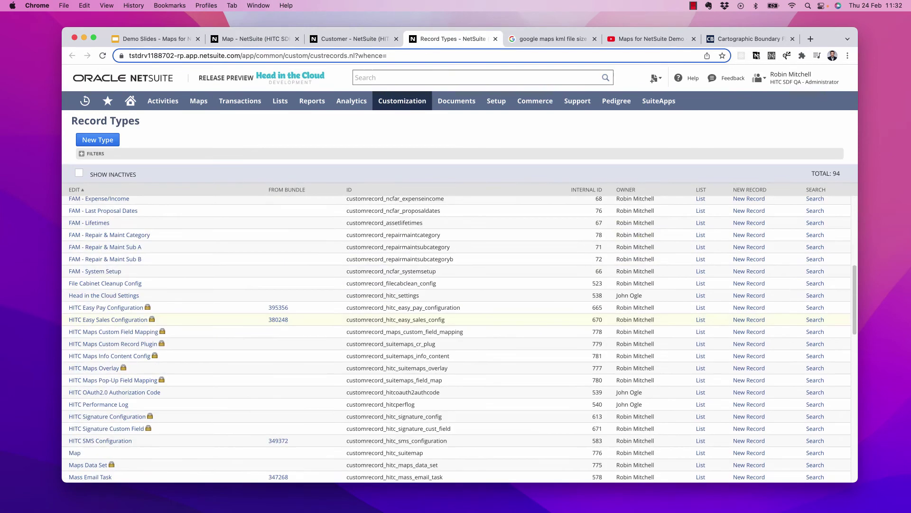
scroll(456, 356, down, 2)
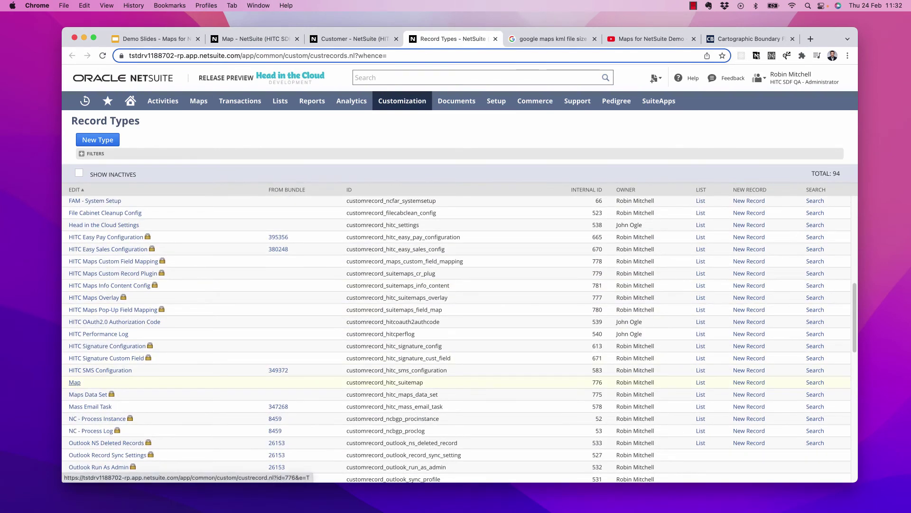
click(75, 382)
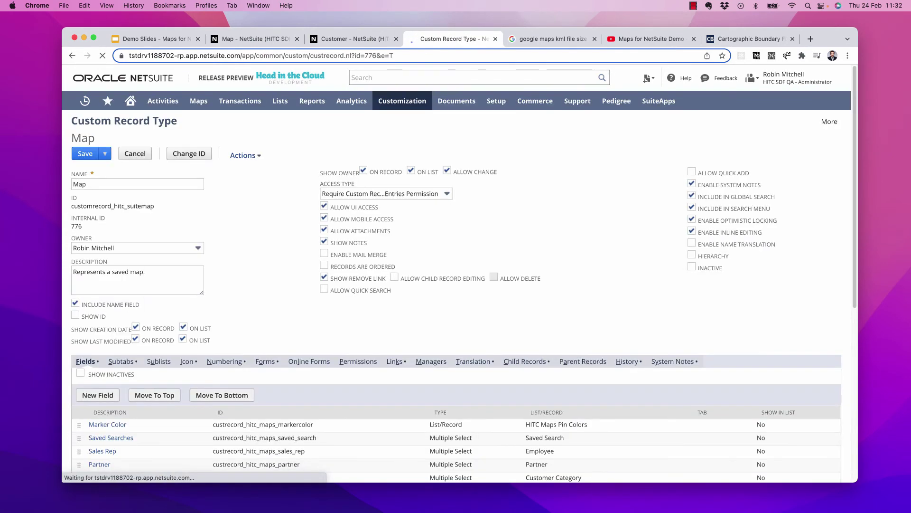
- Start a new field on the Map record type labelled Product Application Area with ID _maps_product_application_area
scroll(456, 333, down, 2)
scroll(455, 308, down, 2)
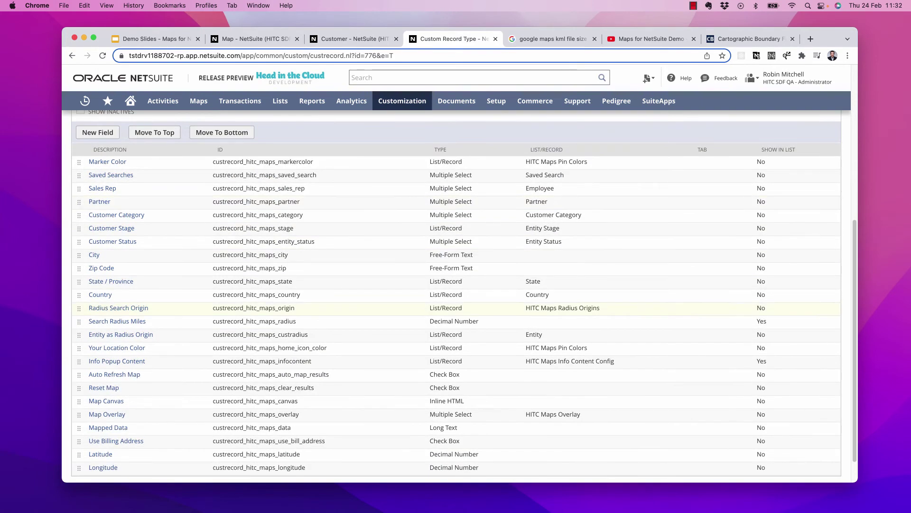
click(98, 133)
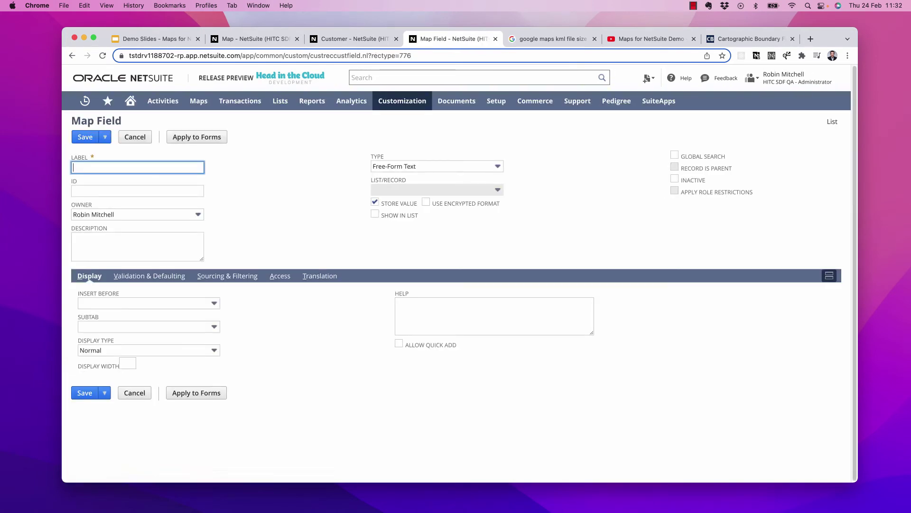
text(Product Application Area)
key(Tab)
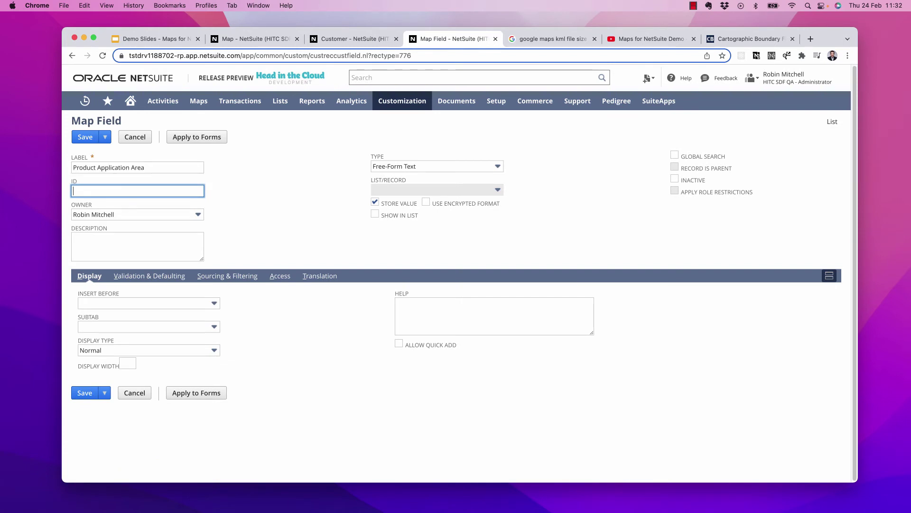
text(_)
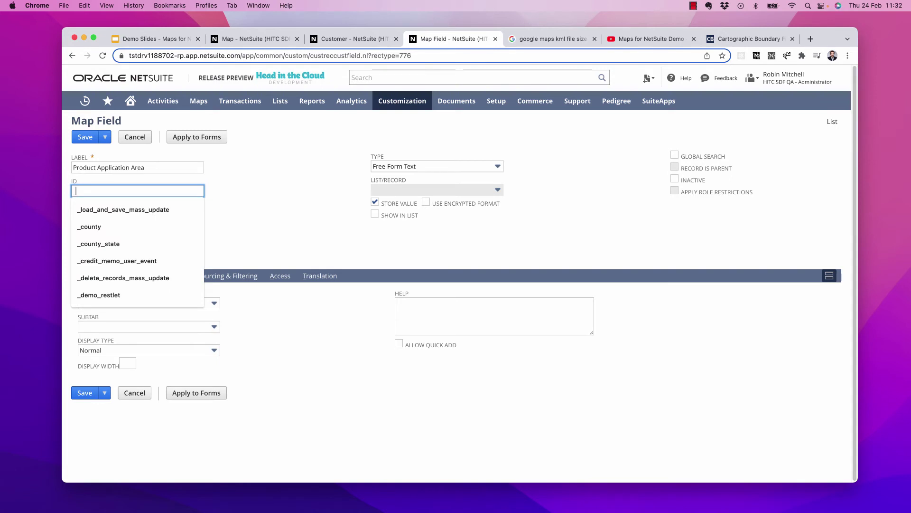
text(maps_produ)
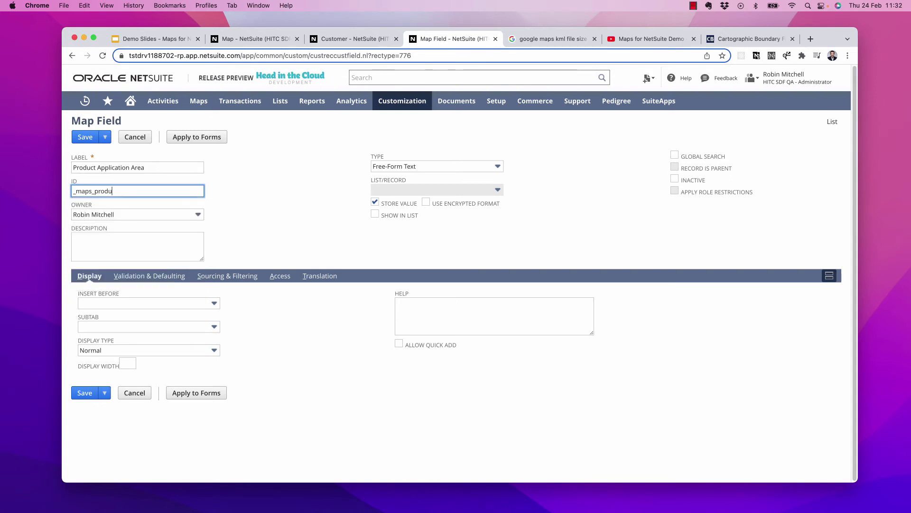
text(ct_applia)
text(tion_re)
text(ea)
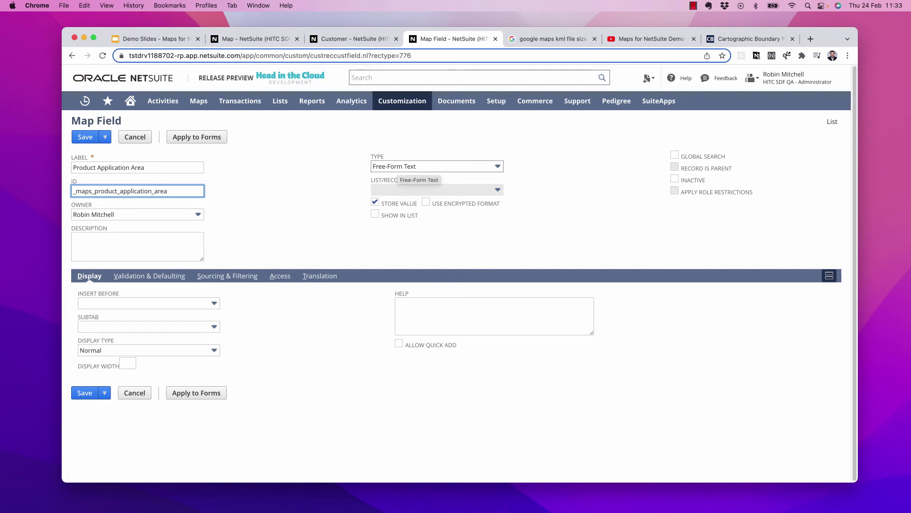
- Set the field type to List/Record using the Product Application Areas list, and save the field
click(418, 166)
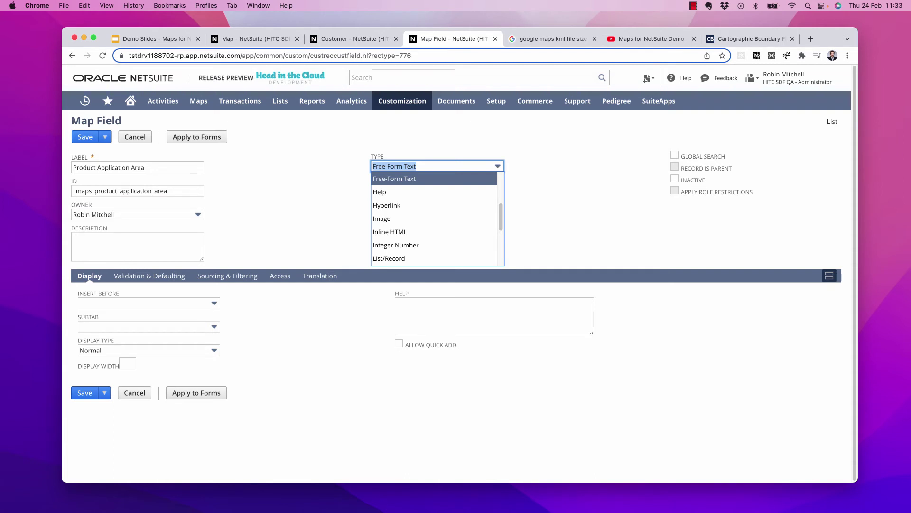
text(l)
key(Tab)
click(403, 190)
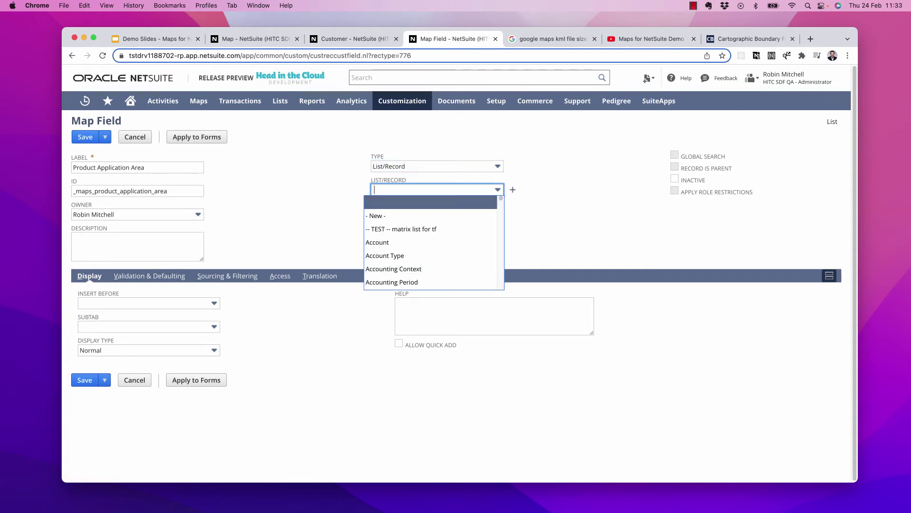
text(pro)
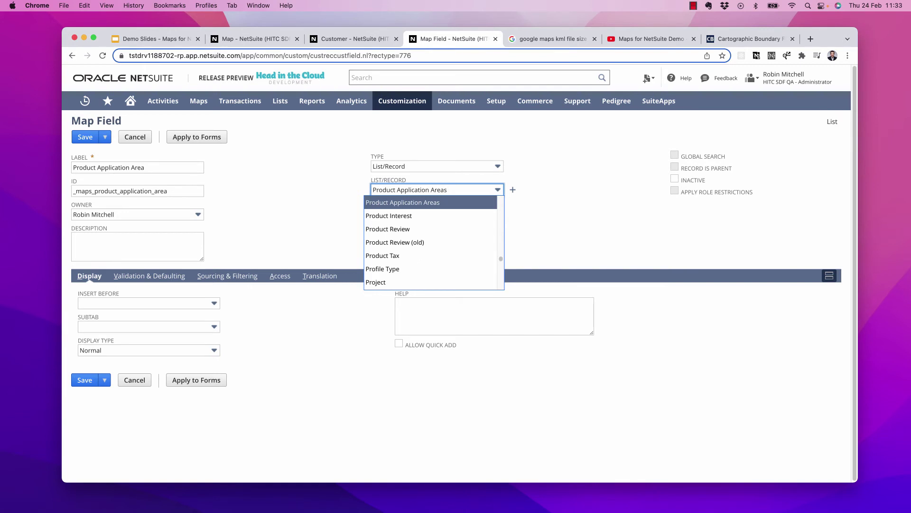
key(Tab)
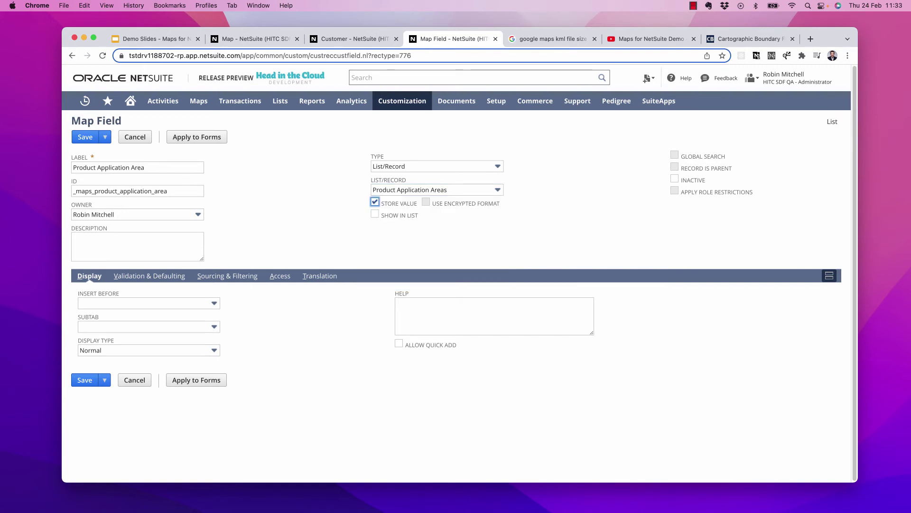
click(85, 136)
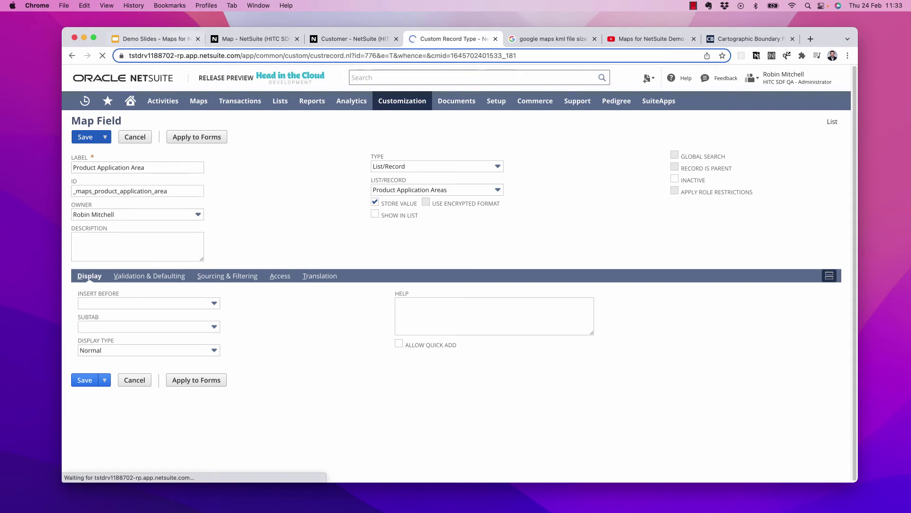
- Reload the map form and check the choices offered by the Product Application Area filter, leaving it blank
click(255, 39)
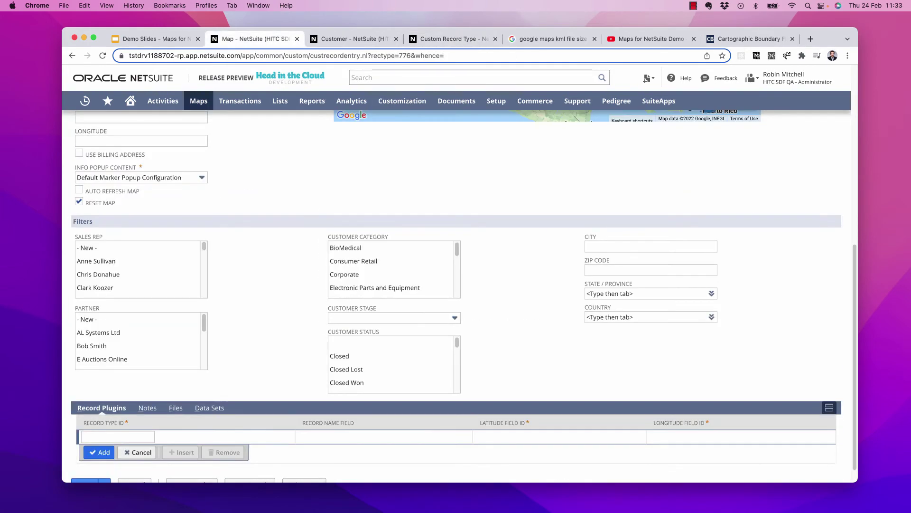
key(super+r)
key(Return)
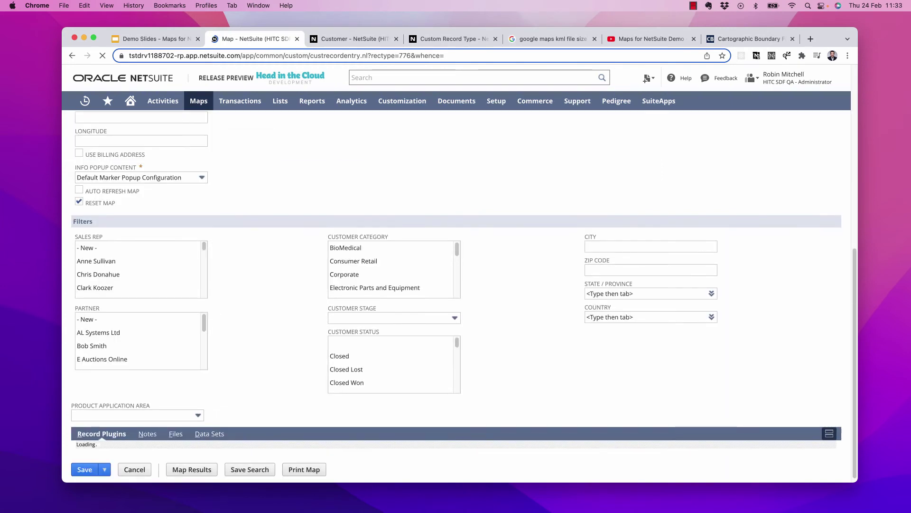
click(141, 415)
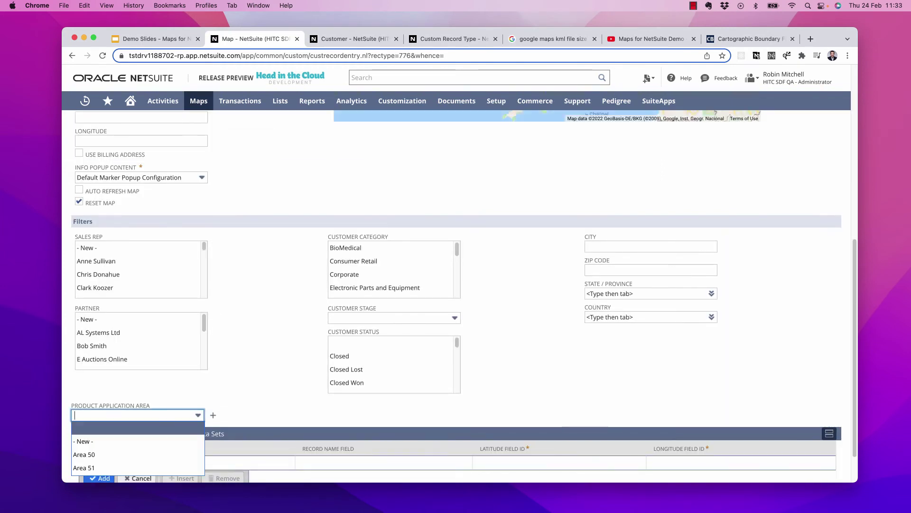
click(99, 430)
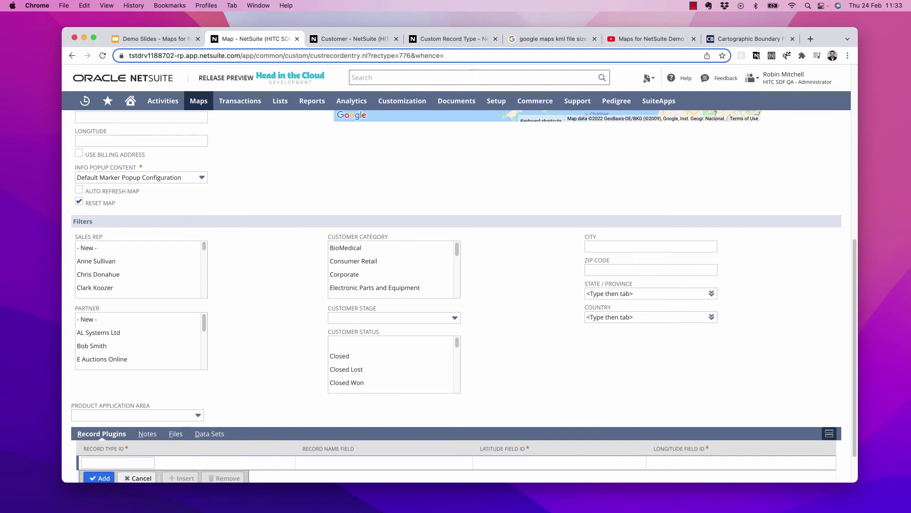
- Start a new custom field mapping in a separate browser tab with entity field ID custentity_product_application
mouse_move(199, 101)
mouse_move(201, 139)
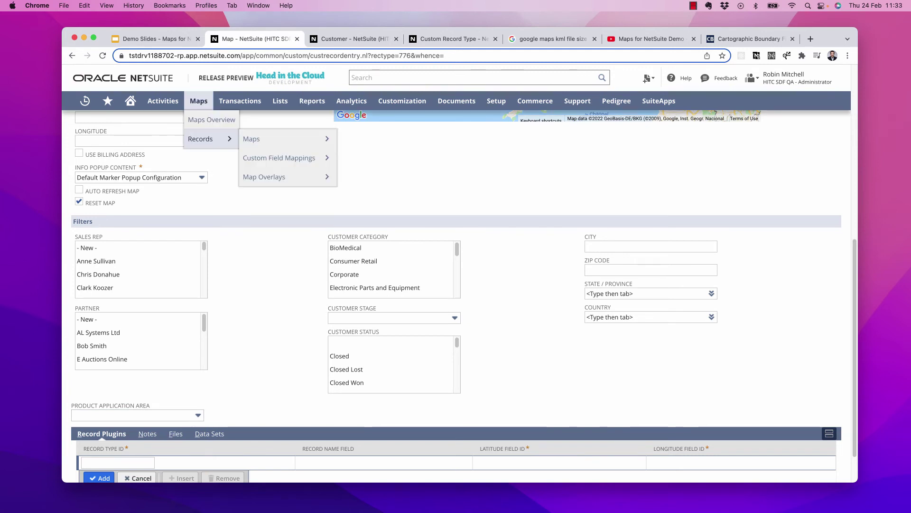
mouse_move(279, 157)
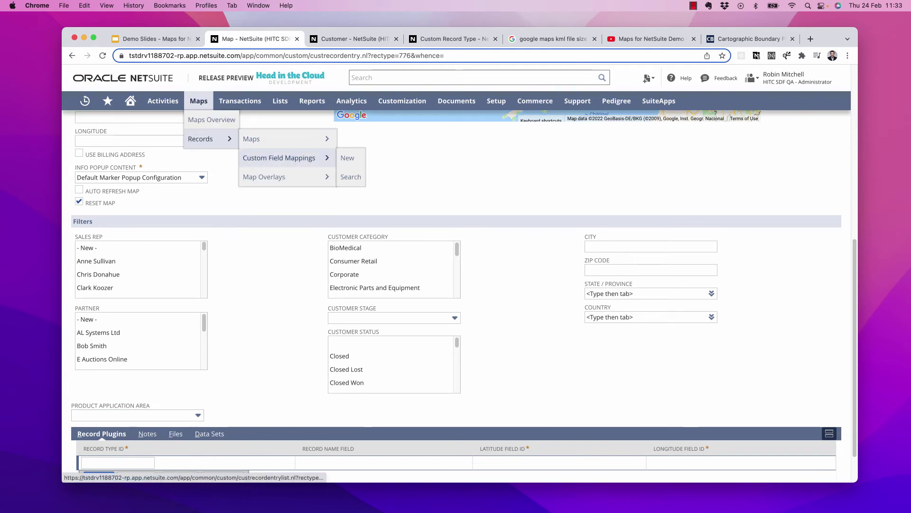
super+click(349, 157)
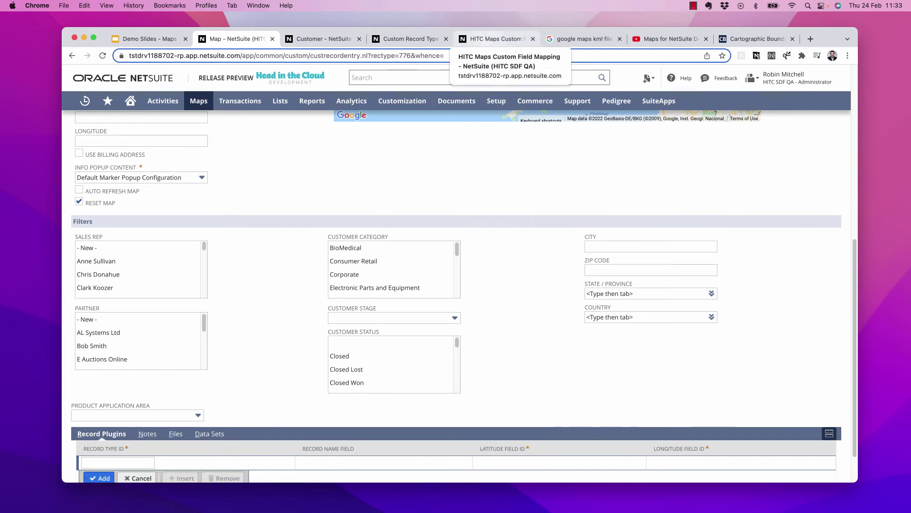
click(494, 39)
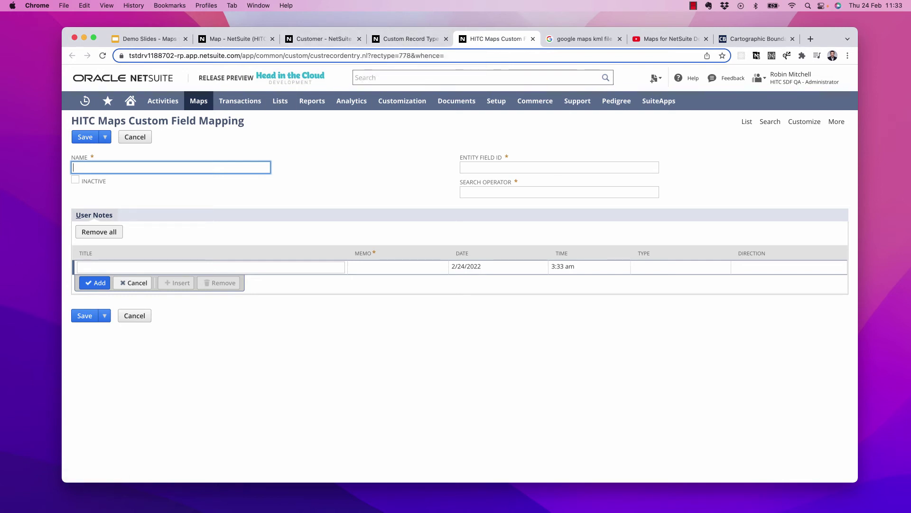
click(559, 168)
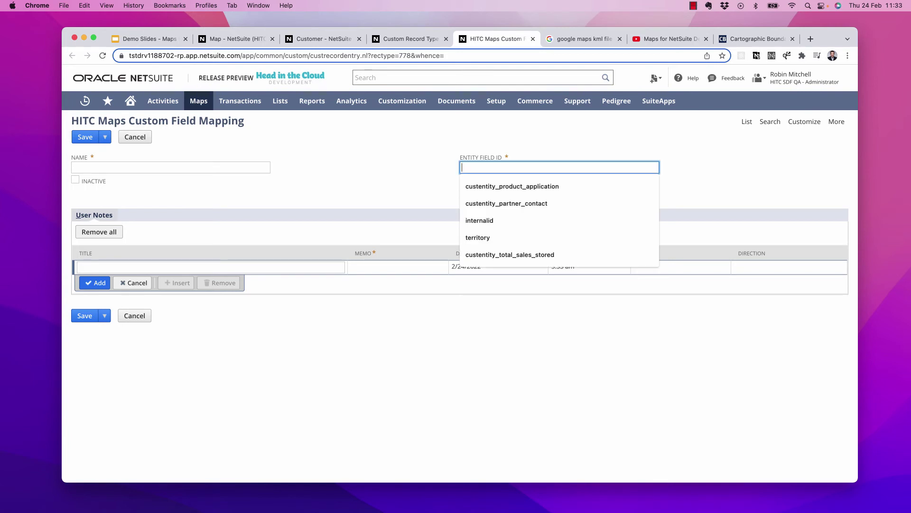
click(512, 187)
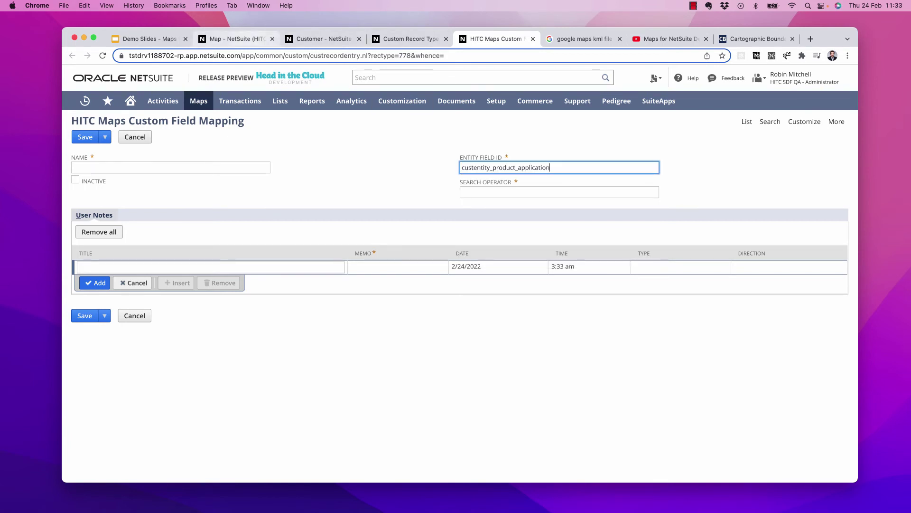
- Copy the field ID custrecord_maps_product_application_area from the Product Application Area field help on the map form
click(235, 39)
scroll(209, 228, down, 1)
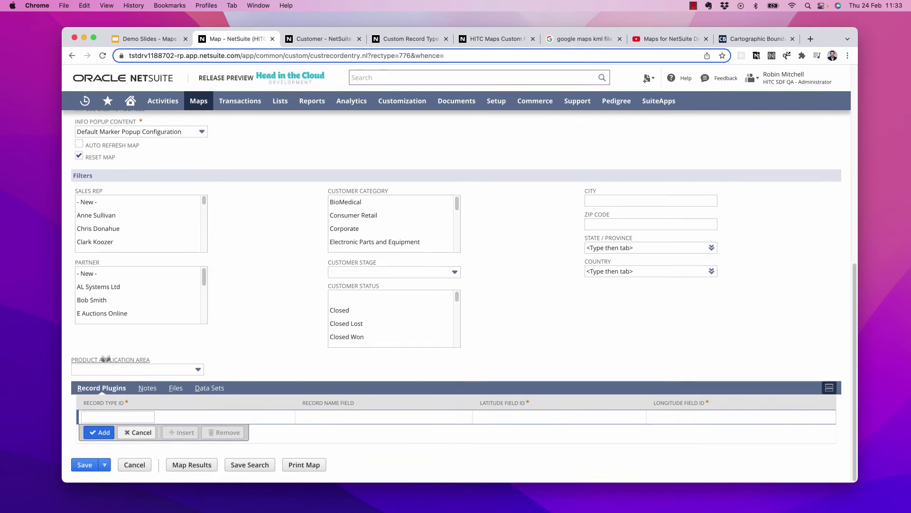
click(105, 359)
double_click(352, 385)
key(super+c)
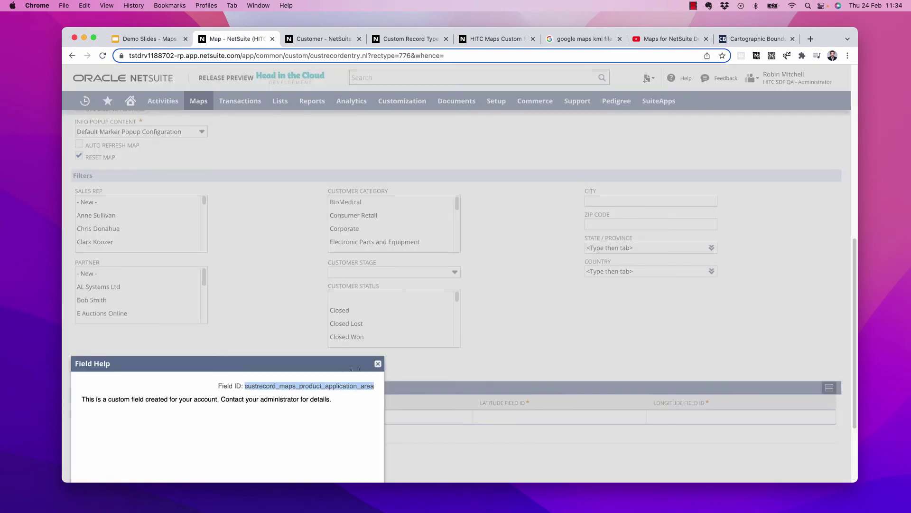
click(378, 364)
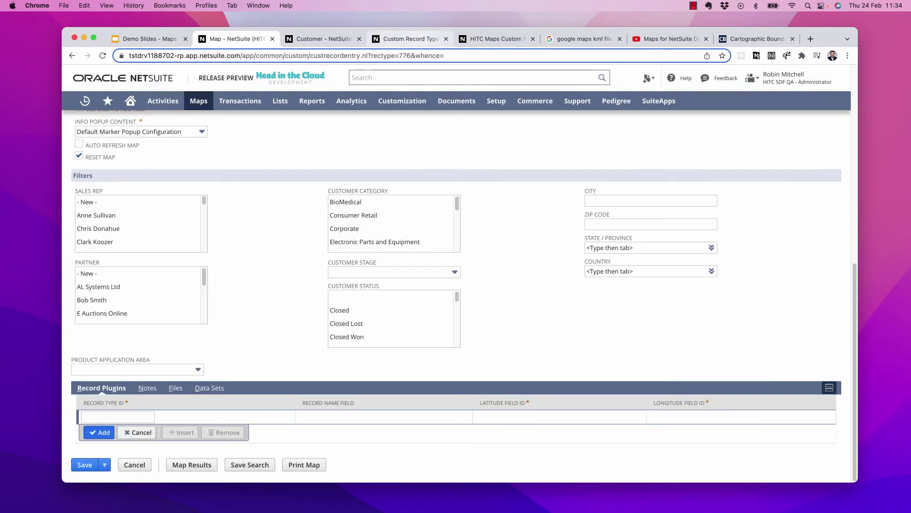
- Name the custom field mapping custrecord_maps_product_application_area using the copied field ID
click(494, 38)
key(shift+Tab)
key(shift+Tab)
key(super+v)
key(Tab)
key(Tab)
key(Tab)
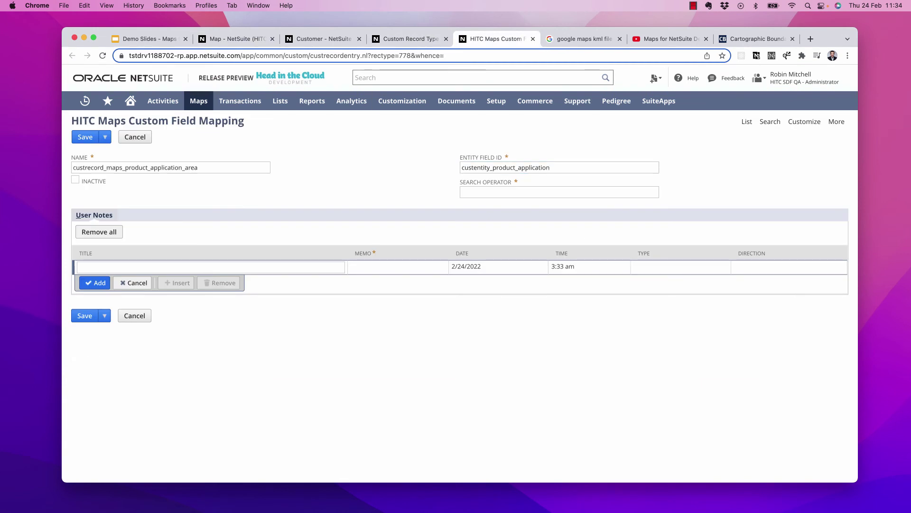
- Consult the supported search operators in the field help, set the mapping's search operator to "any of", and save the mapping
click(498, 183)
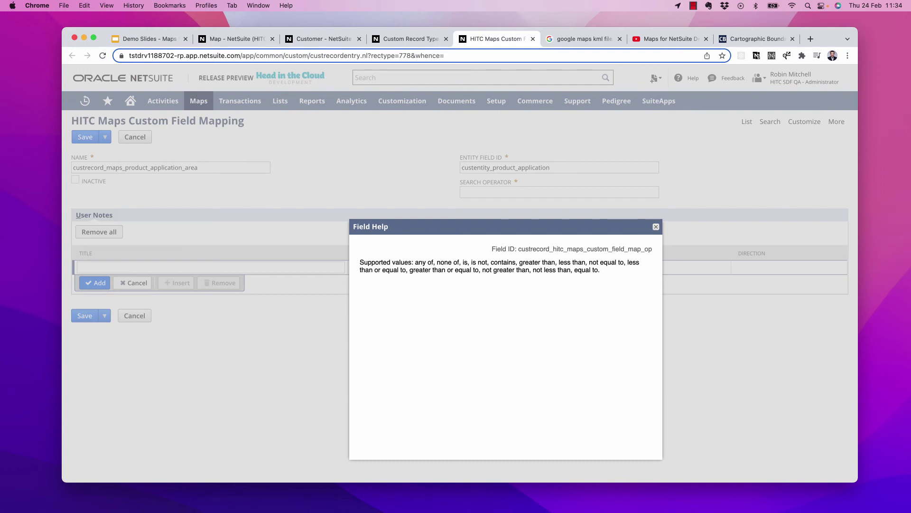
click(656, 227)
click(489, 192)
click(481, 212)
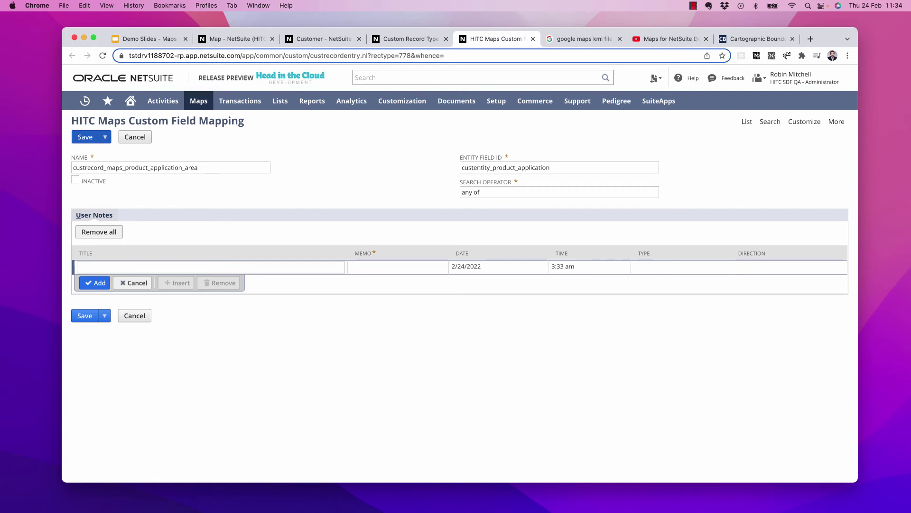
click(85, 137)
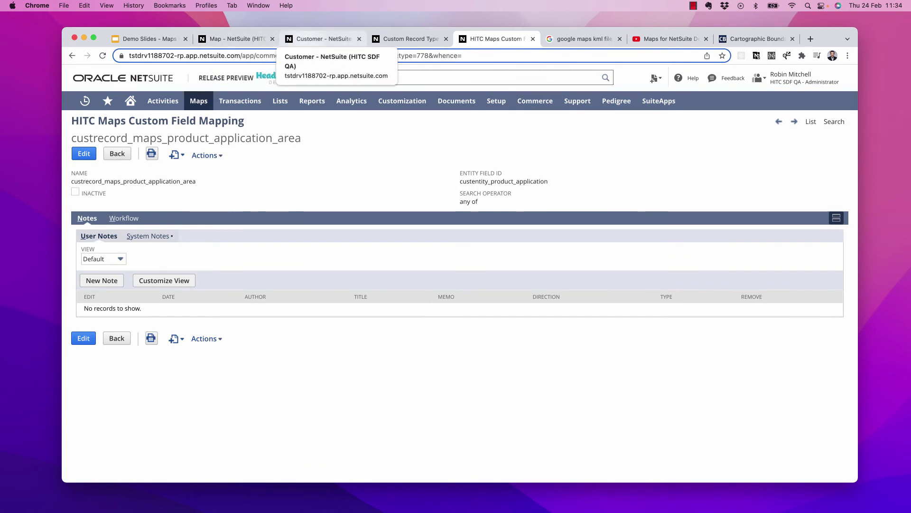
- Check the Product Application Areas value among the custom fields of the Grenfell Carpentry customer record
click(316, 39)
scroll(456, 292, down, 1)
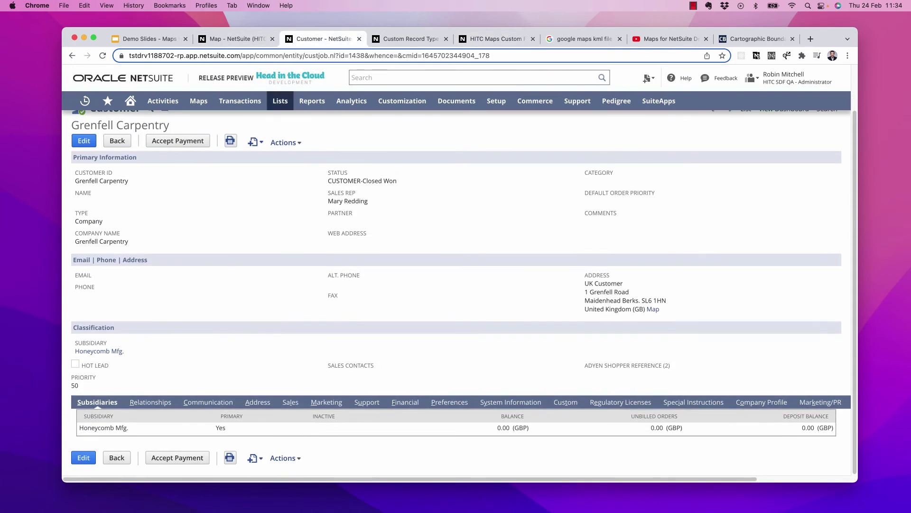
click(565, 403)
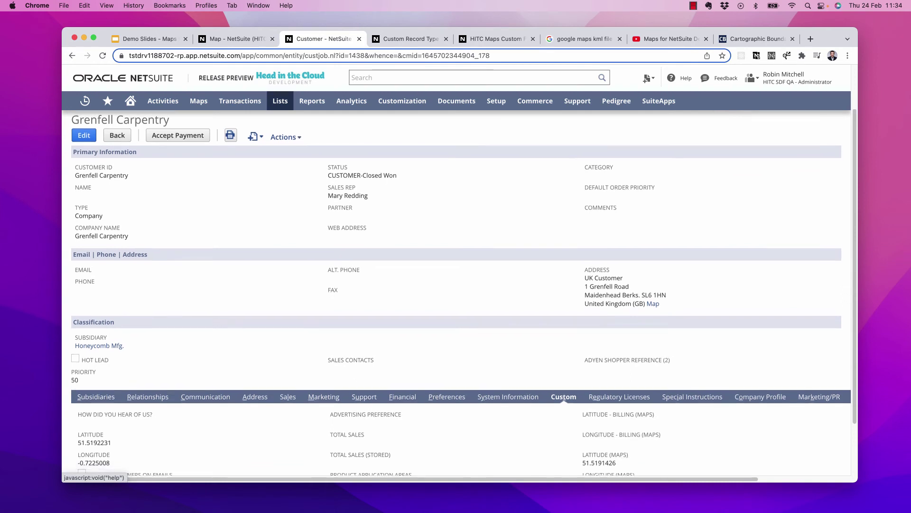
scroll(456, 285, down, 3)
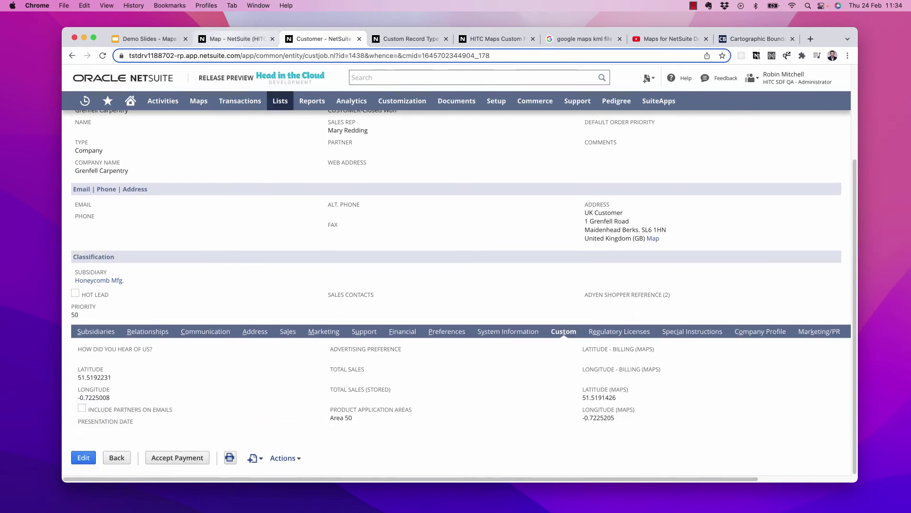
- Set the map form's Product Application Area filter to Area 50 and map the results
click(236, 39)
click(198, 369)
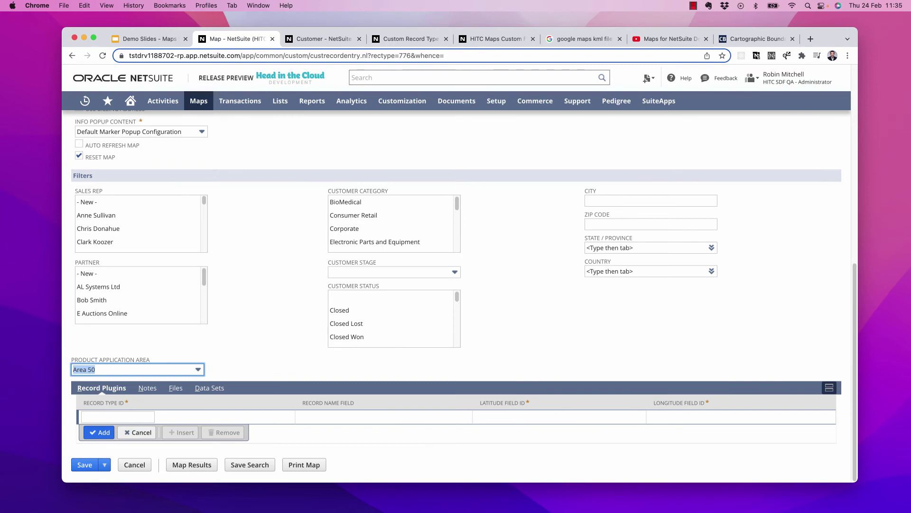
click(192, 465)
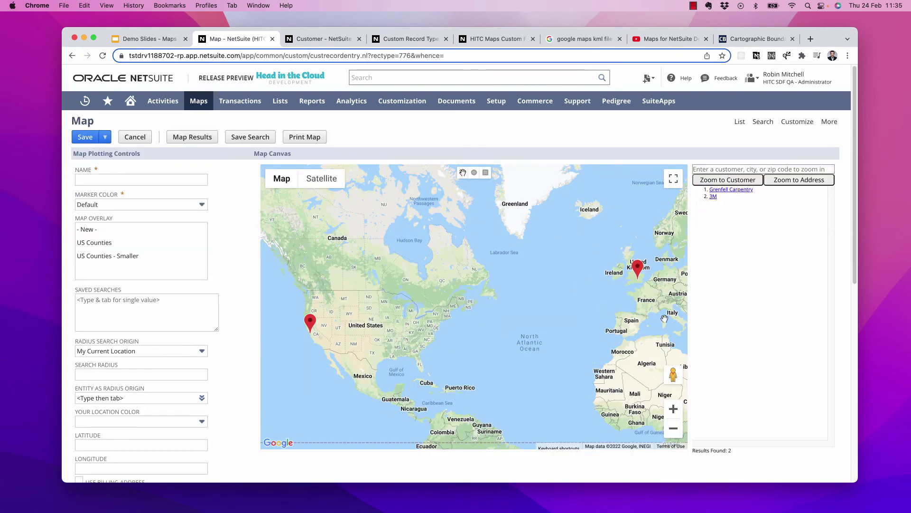
- Inspect the UK customer marker's details and review the filter settings used for the map
click(636, 267)
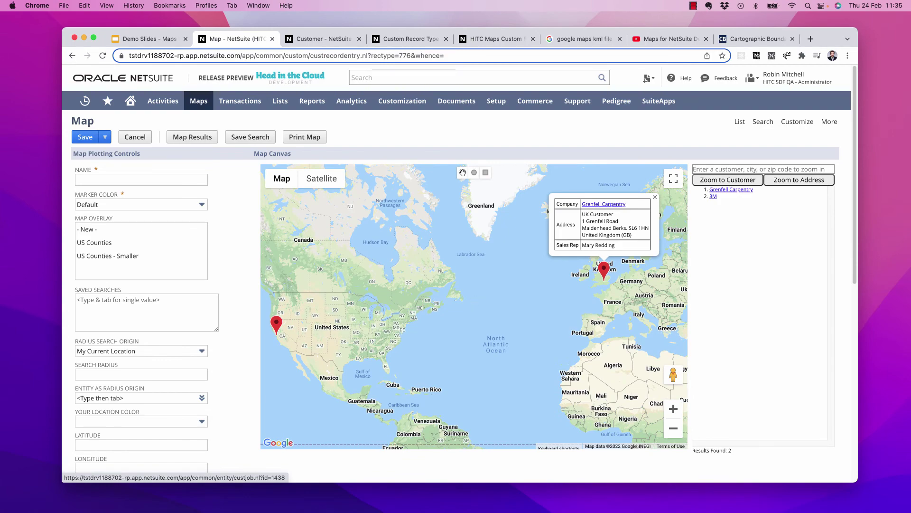
scroll(456, 295, down, 6)
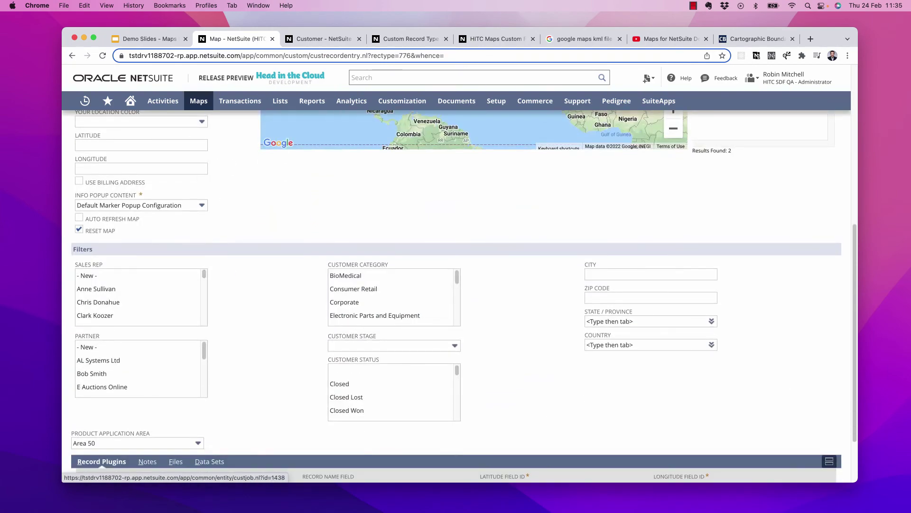
scroll(456, 294, up, 6)
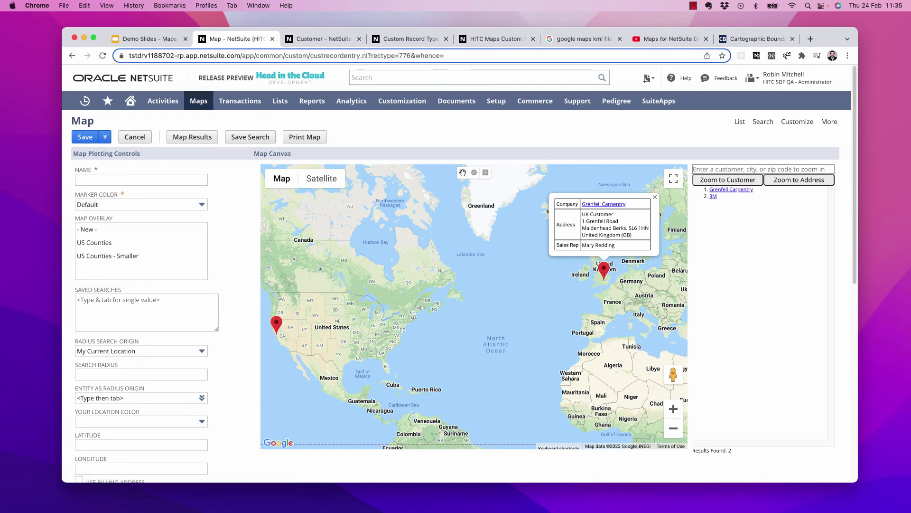
- Search for "maps store locator" and open a new HITC Maps Store Locator Suitelet deployment, discarding the unsaved map
click(362, 77)
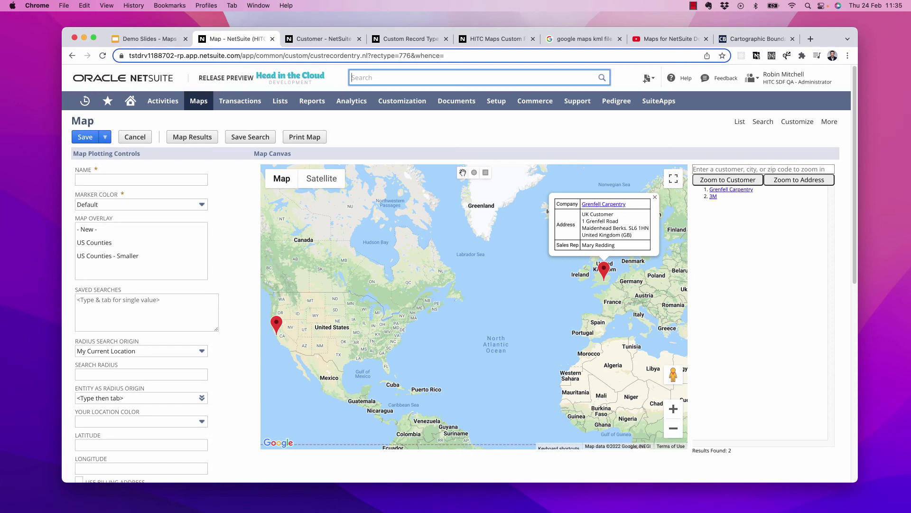
text(maps store locator)
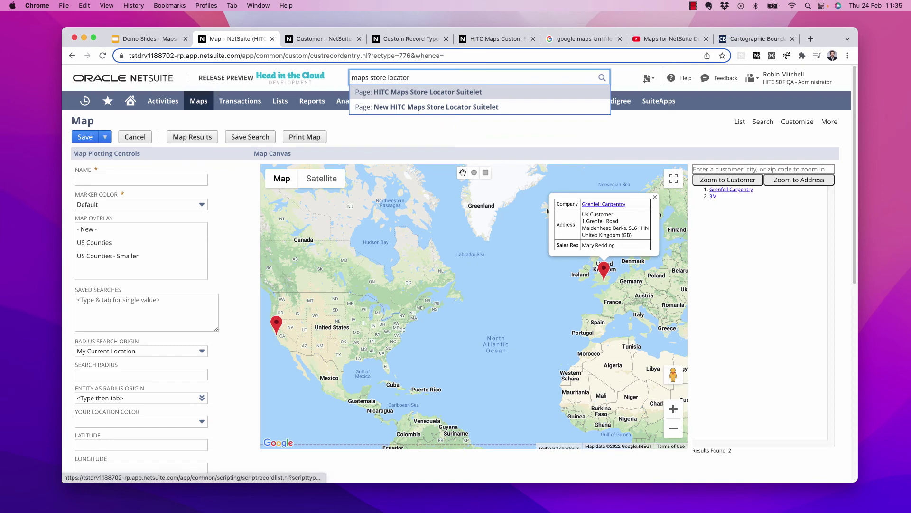
key(Down)
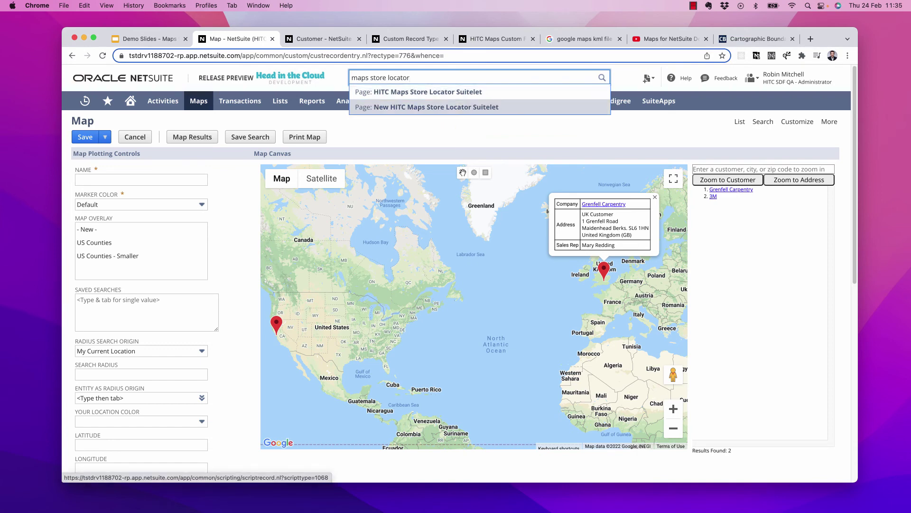
key(Return)
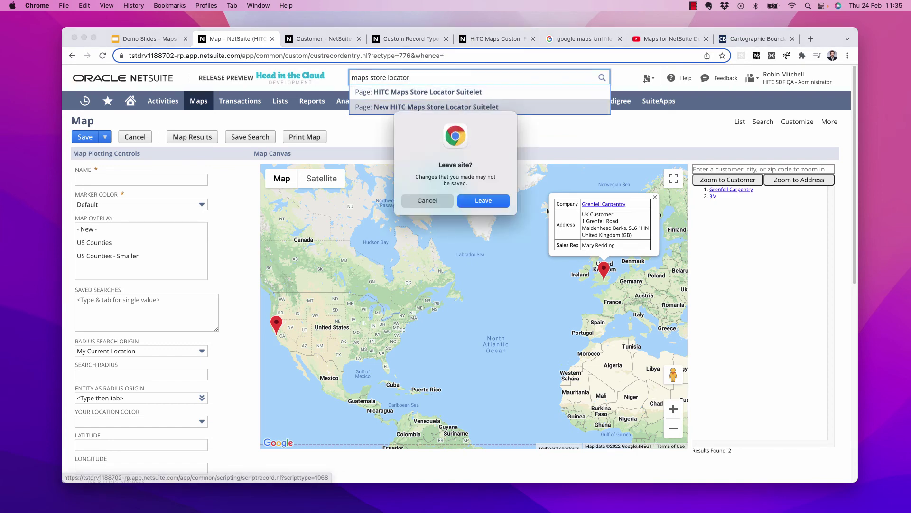
click(484, 199)
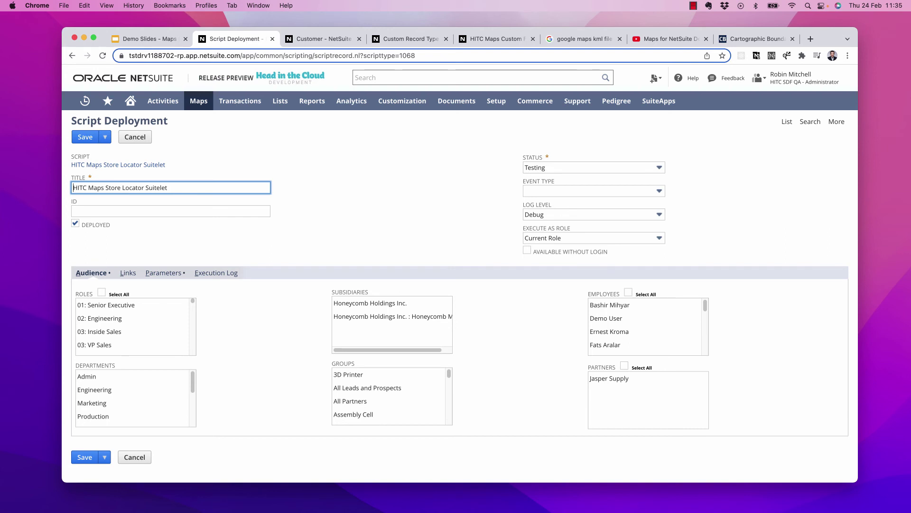
- Set the Maps Saved Search parameter of the new store locator deployment to Our US Locations
click(163, 272)
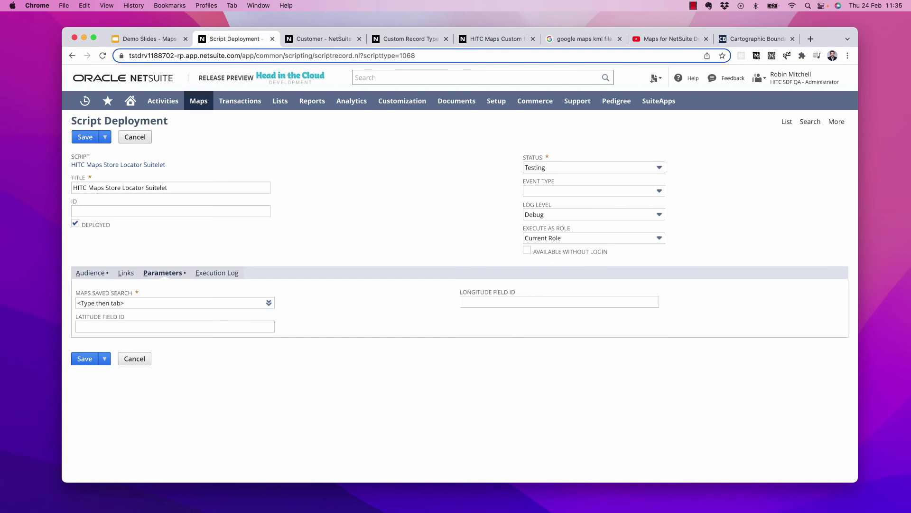
key(Tab)
key(Tab)
click(162, 303)
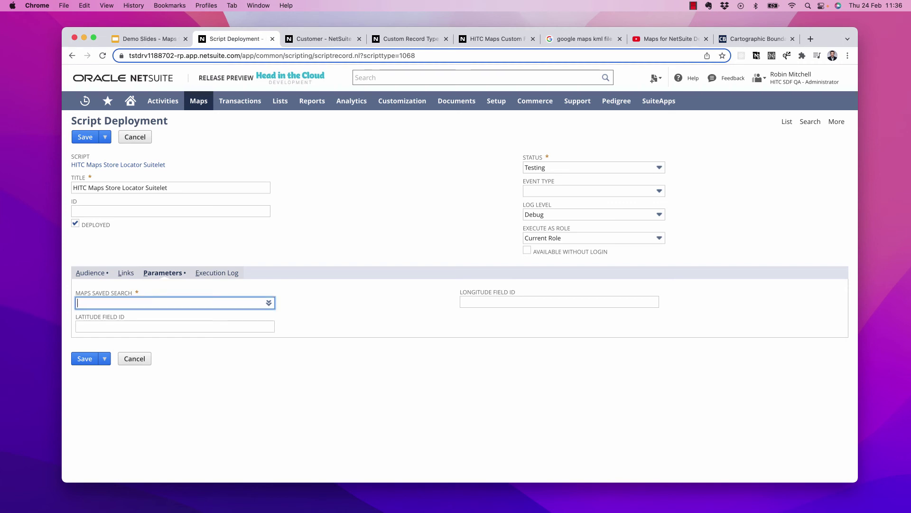
text(Our US)
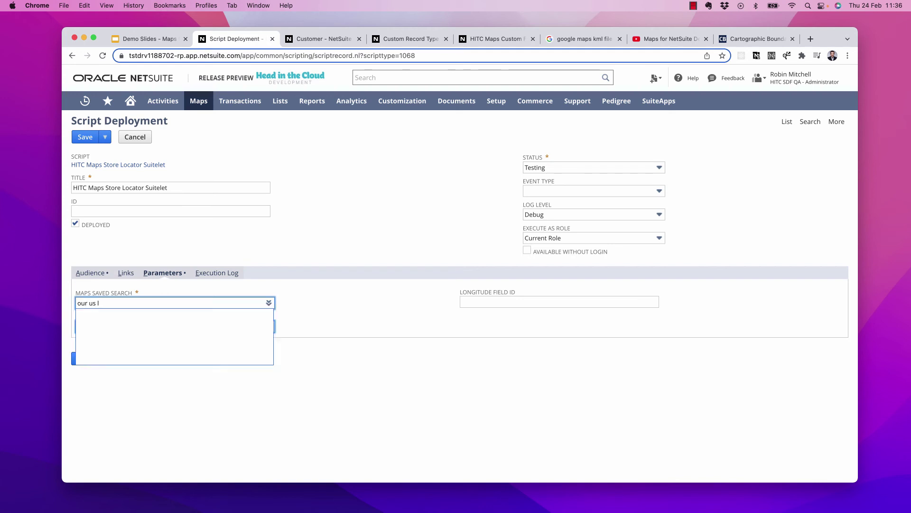
key(Tab)
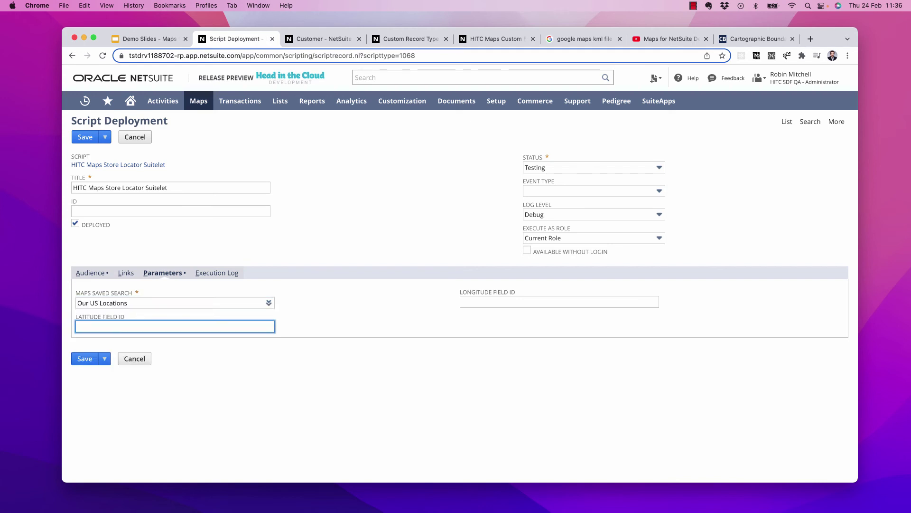
- Search globally for the Our US Locations saved search and open it for editing in a new browser tab
click(380, 77)
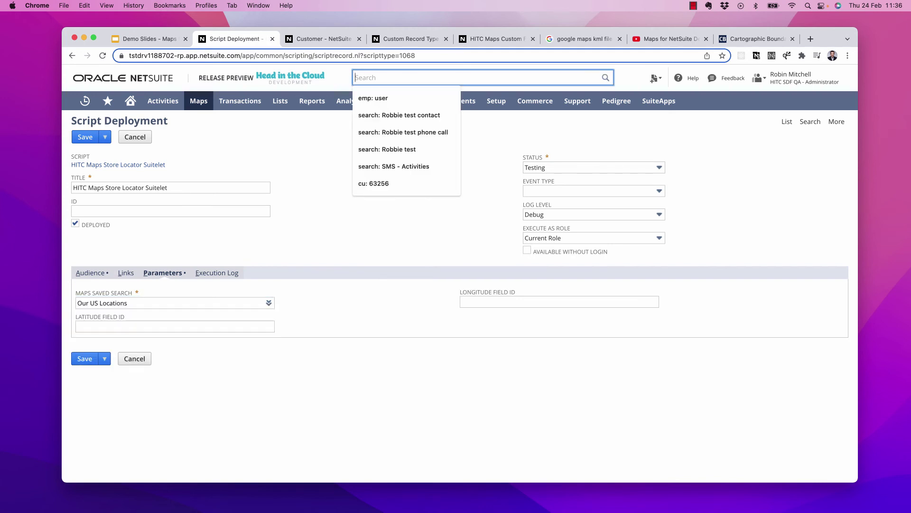
text(search: Our us)
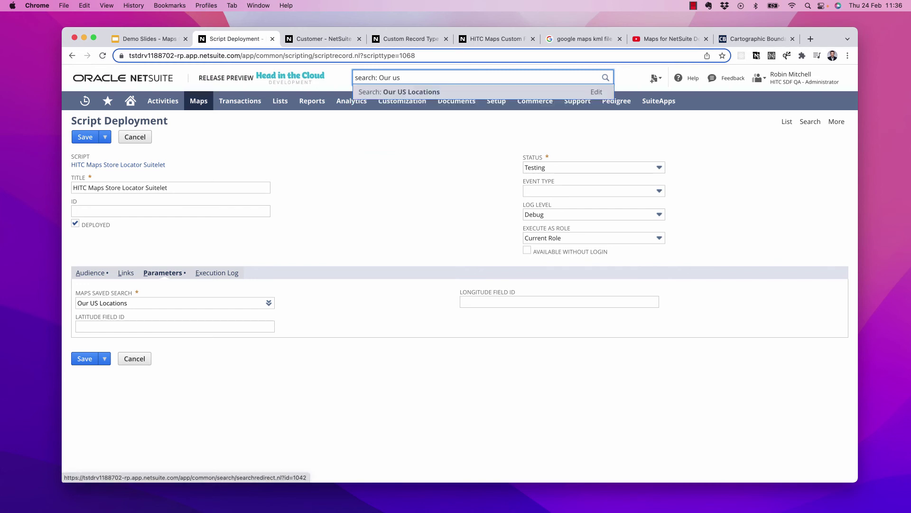
super+click(596, 92)
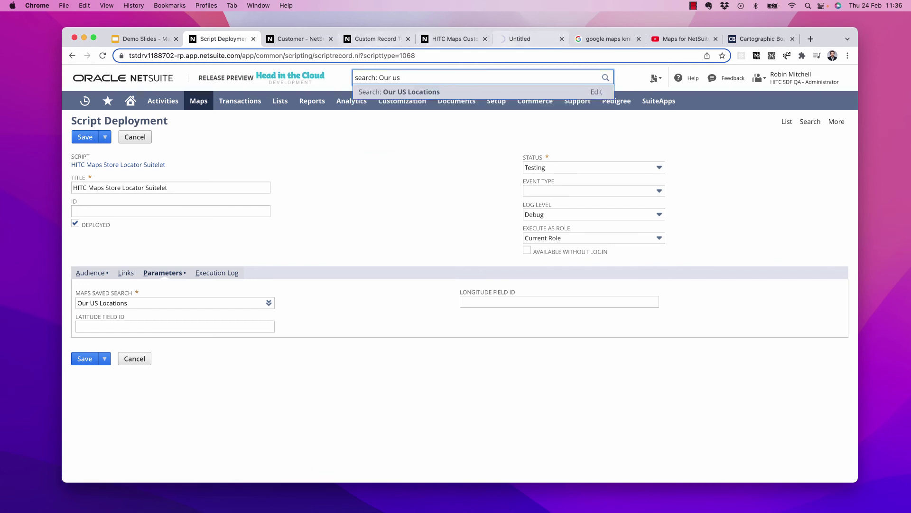
- Close the leftover customer, custom record type, custom field mapping, Google KML search and Cartographic Boundary browser tabs
click(331, 39)
click(331, 39)
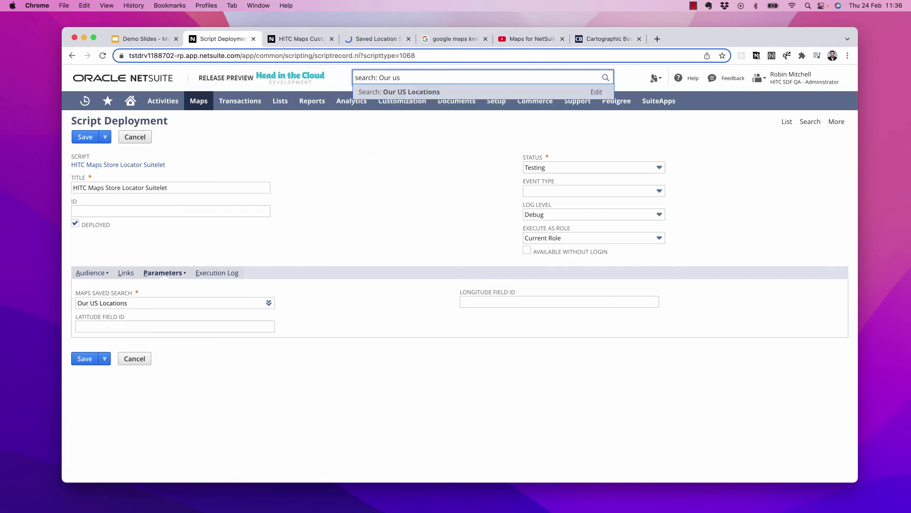
click(331, 39)
click(408, 38)
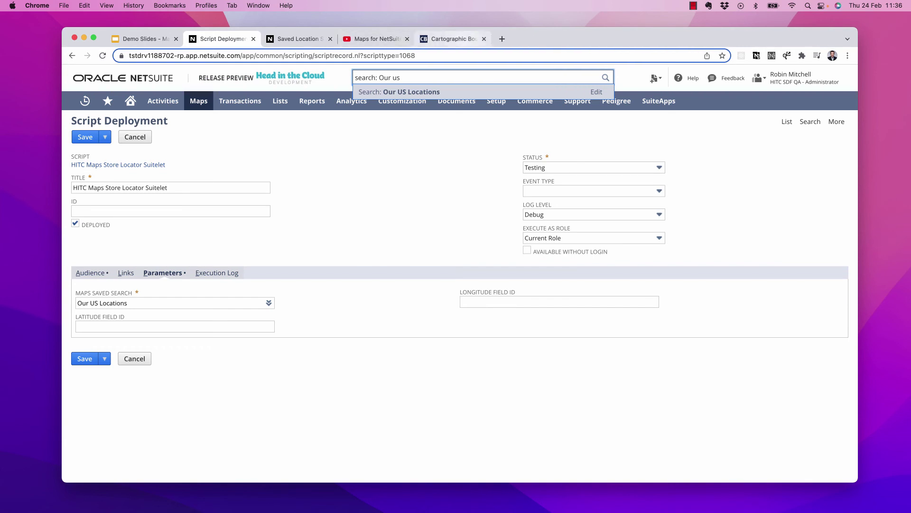
click(485, 39)
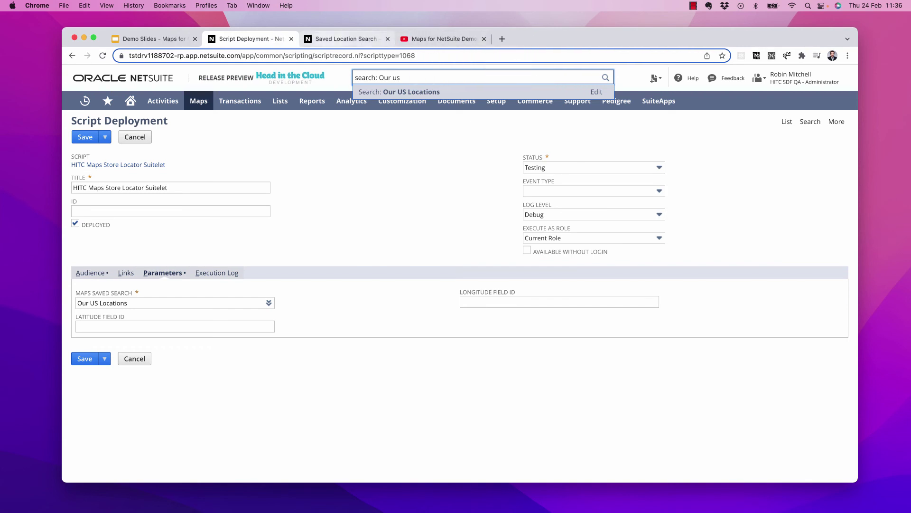
- Review the criteria and result columns of the Our US Locations saved search and return to the script deployment
click(348, 39)
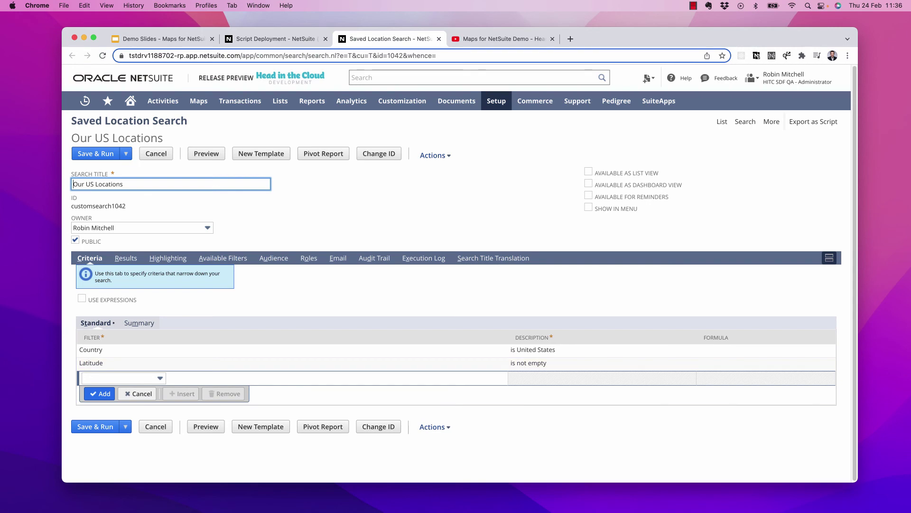
click(126, 258)
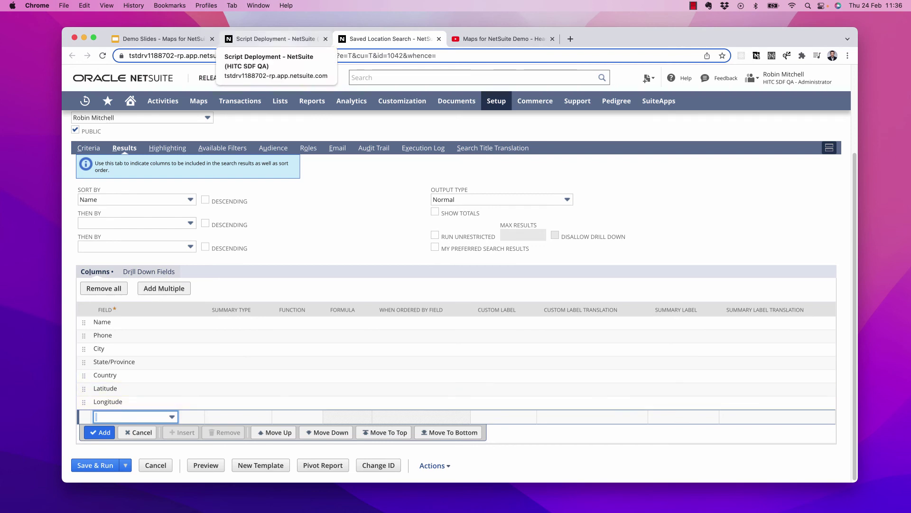
click(270, 38)
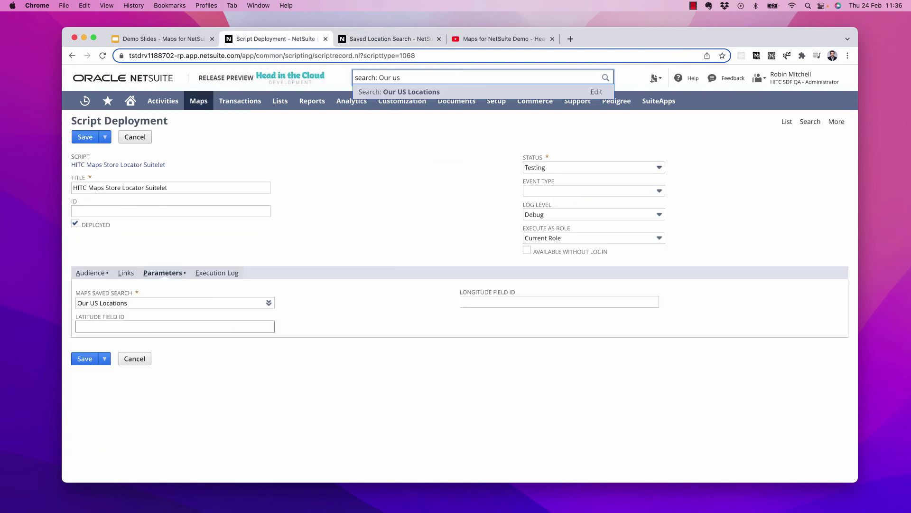
- Set the deployment's Latitude Field ID to latitude and its Longitude Field ID to longitude
click(175, 327)
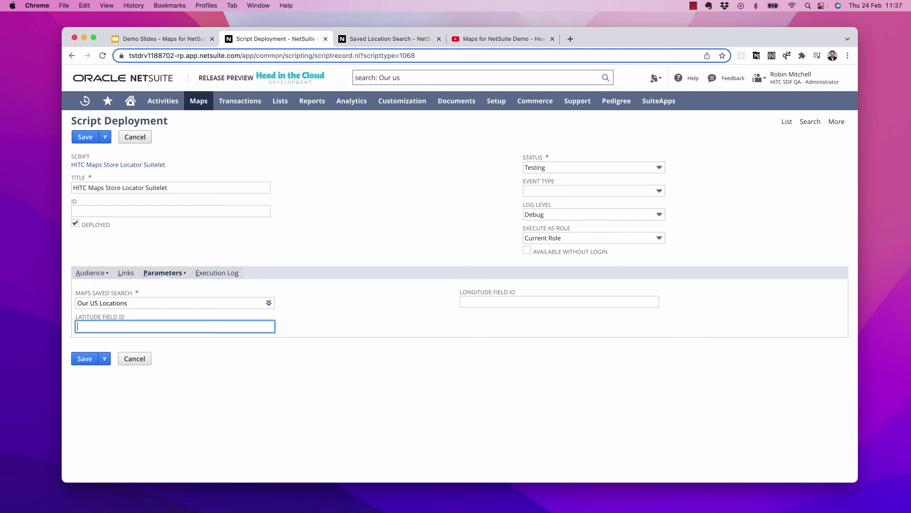
text(latitude)
key(Tab)
text(longitudew)
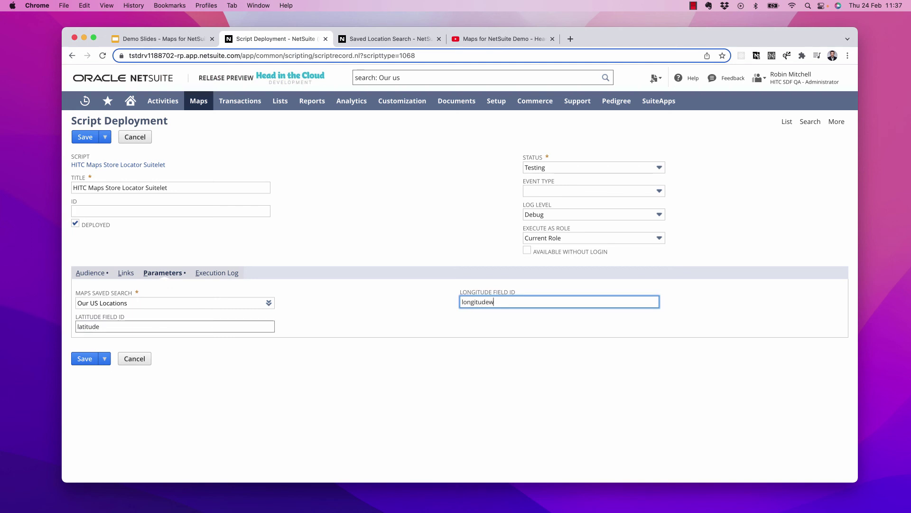
key(BackSpace)
key(Tab)
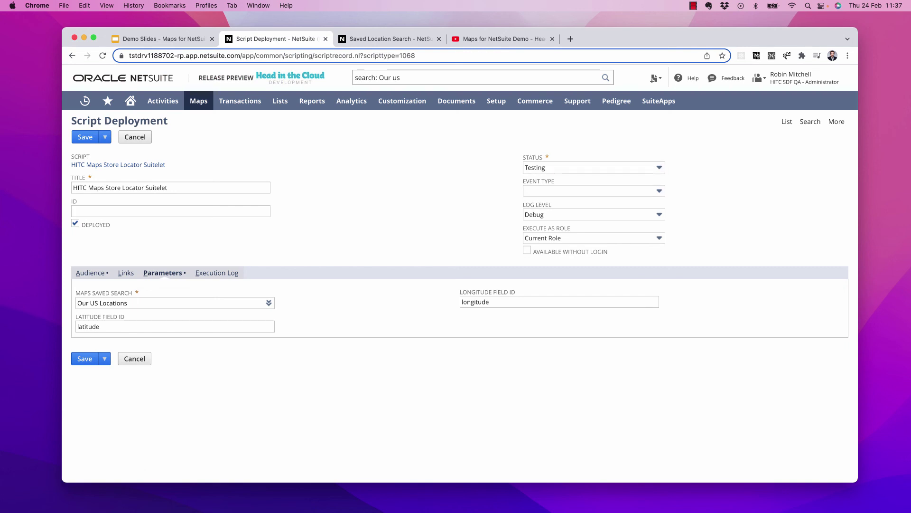
- Include all roles in the deployment's audience and set its status to Released
click(90, 273)
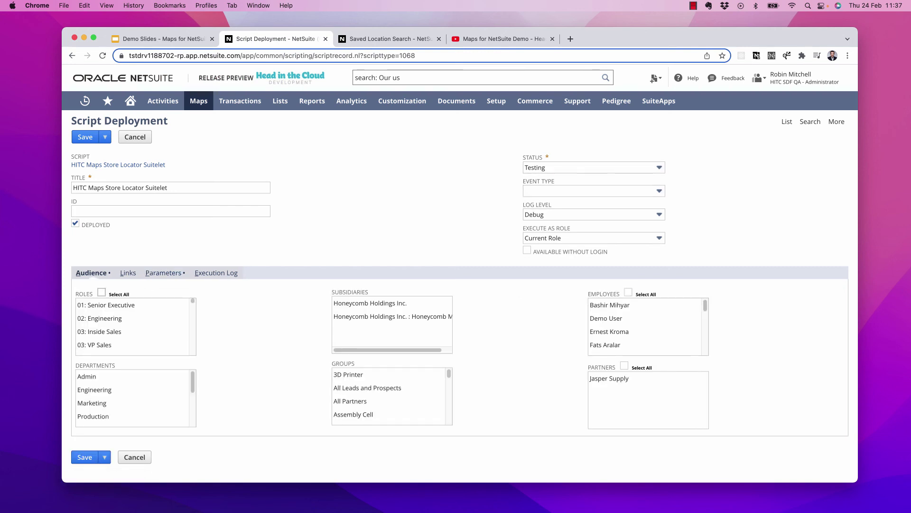
click(102, 293)
click(593, 168)
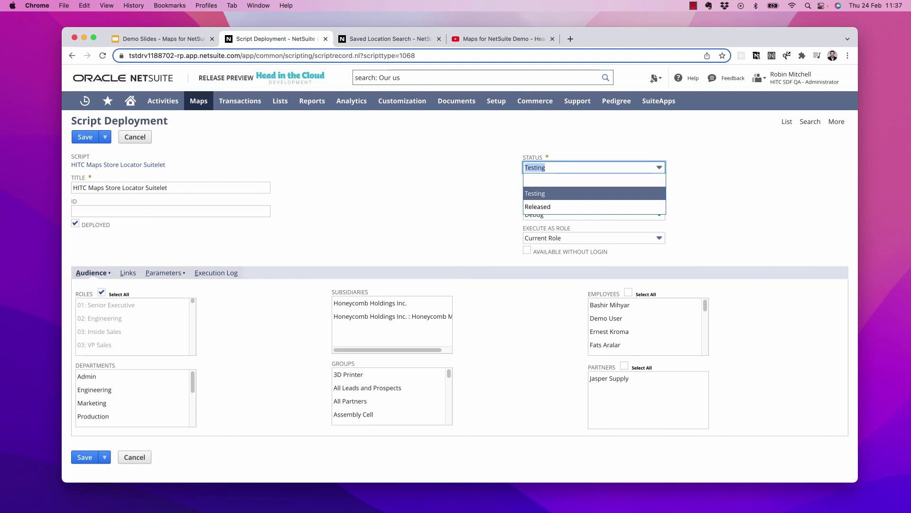
click(594, 206)
- Set the deployment to execute as the Administrator role and make it available without login
click(593, 238)
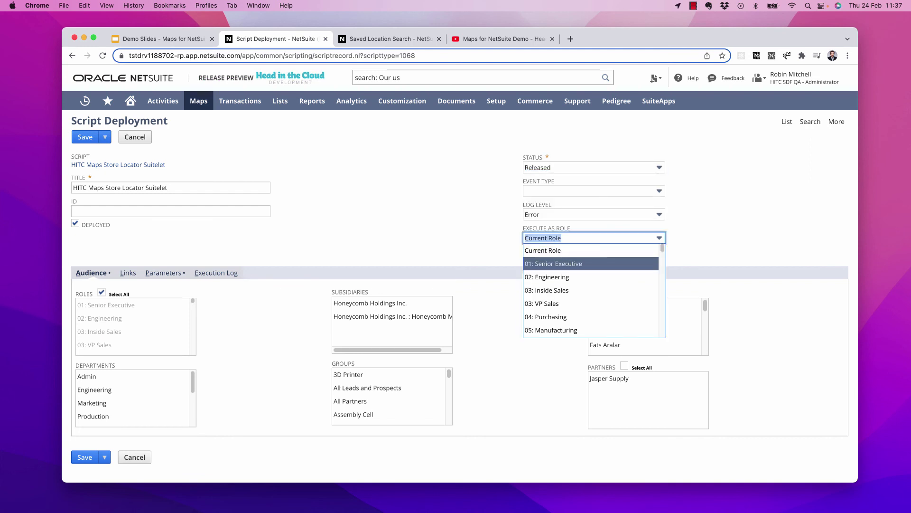
scroll(593, 269, down, 3)
scroll(565, 285, down, 3)
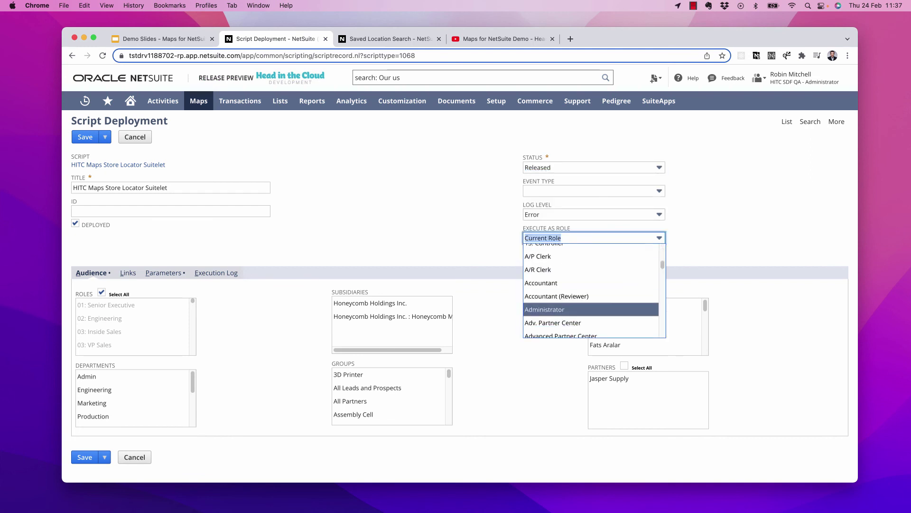
click(565, 309)
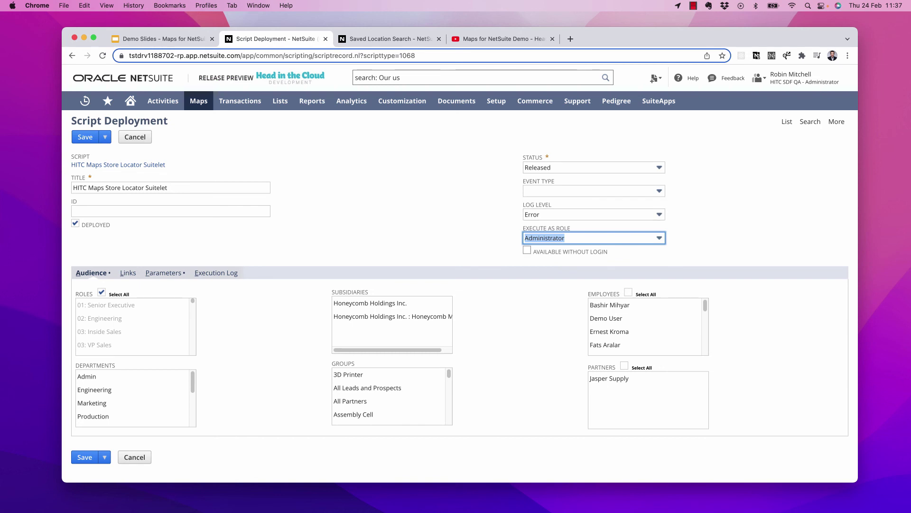
key(Tab)
key(space)
- Set the deployment's log level to Debug and save the script deployment
click(594, 214)
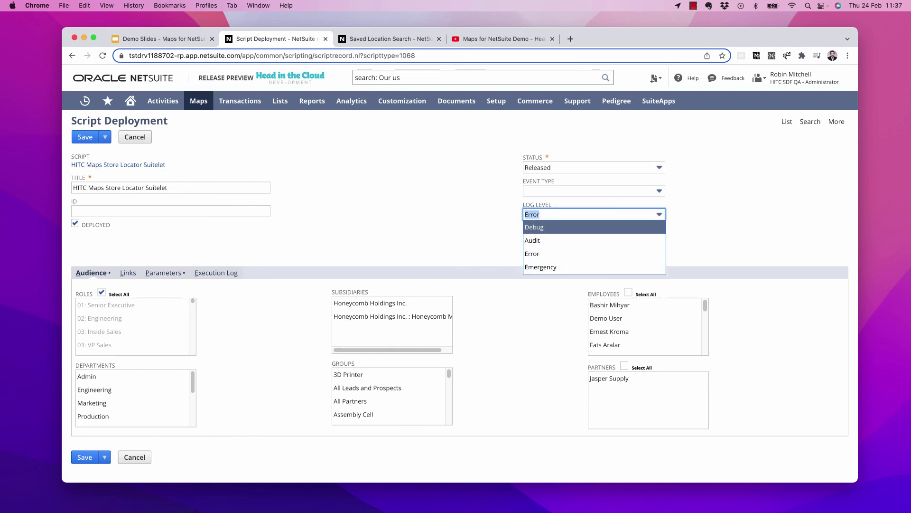
click(564, 227)
click(85, 137)
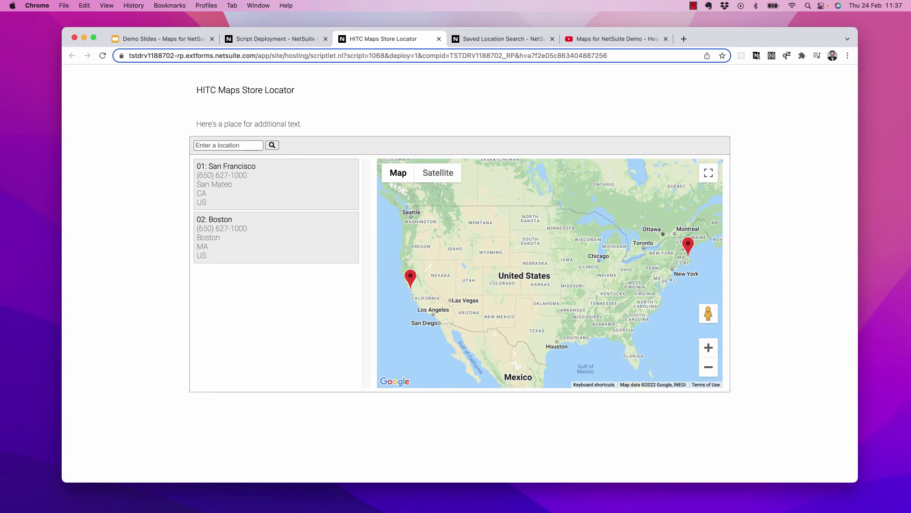
- Check the San Francisco and Boston locations on the external store locator page using both markers and list entries, and close the page
click(410, 276)
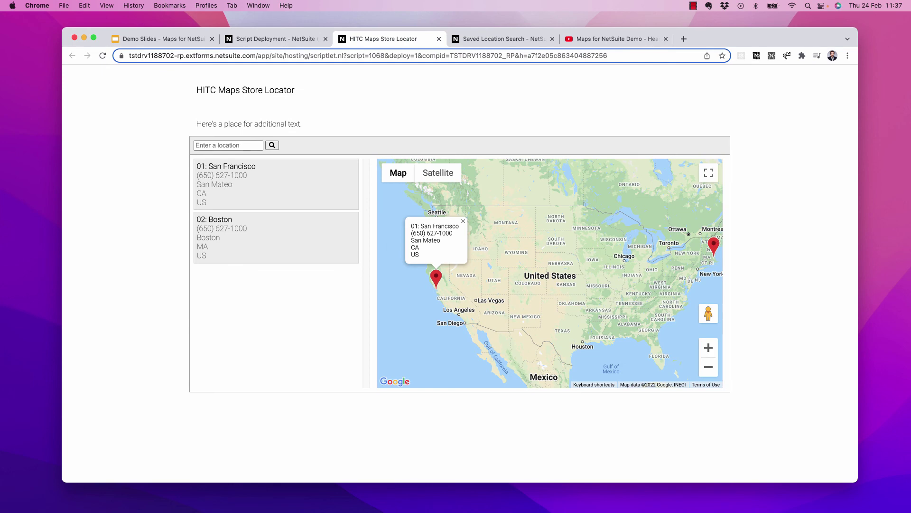
click(714, 246)
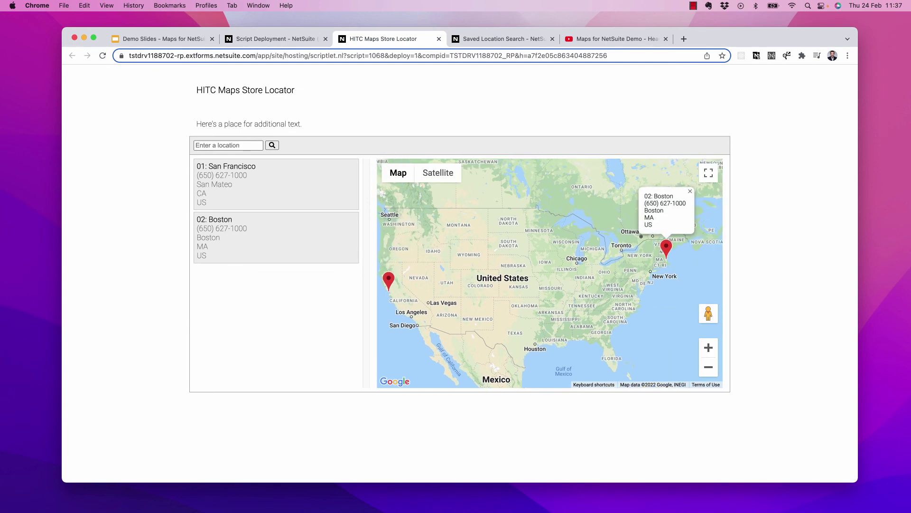
click(276, 237)
click(276, 184)
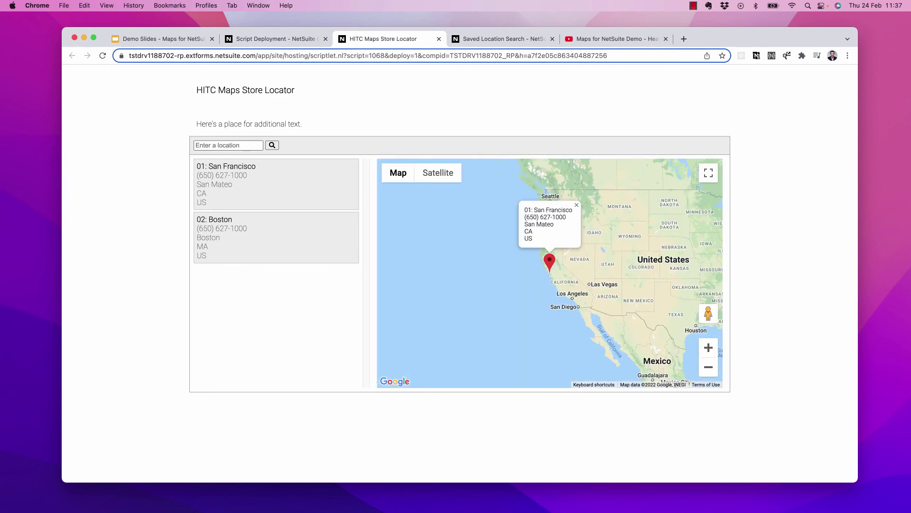
key(super+w)
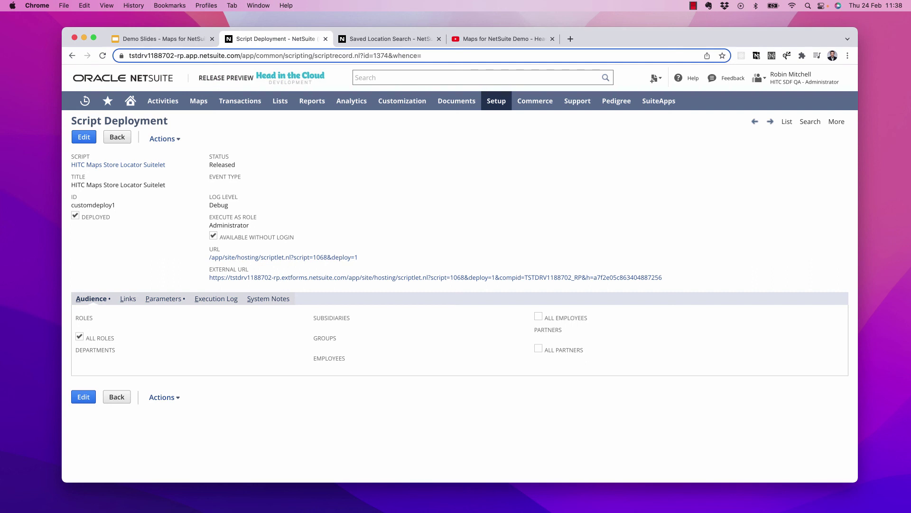
- Search globally for "hitc-maps" and open the HITC-Maps-Documentation.pdf file for reading
key(alt+g)
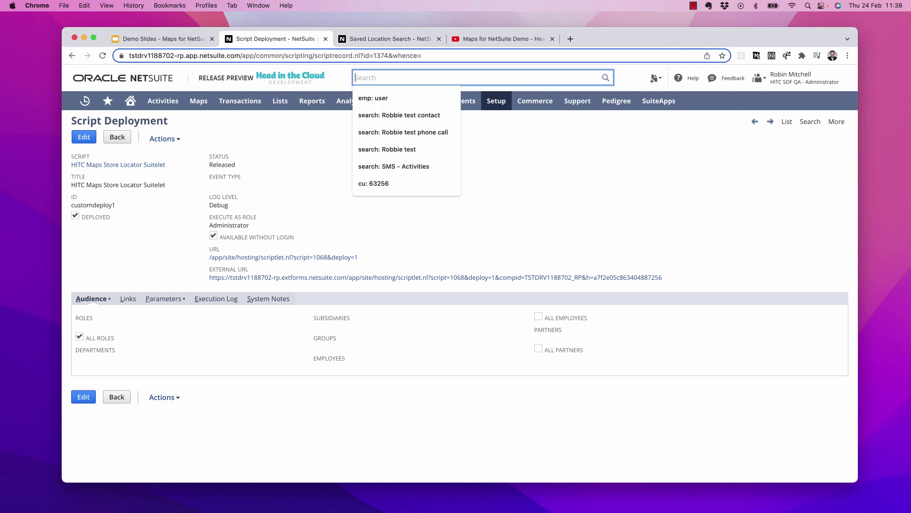
text(hitc-maps)
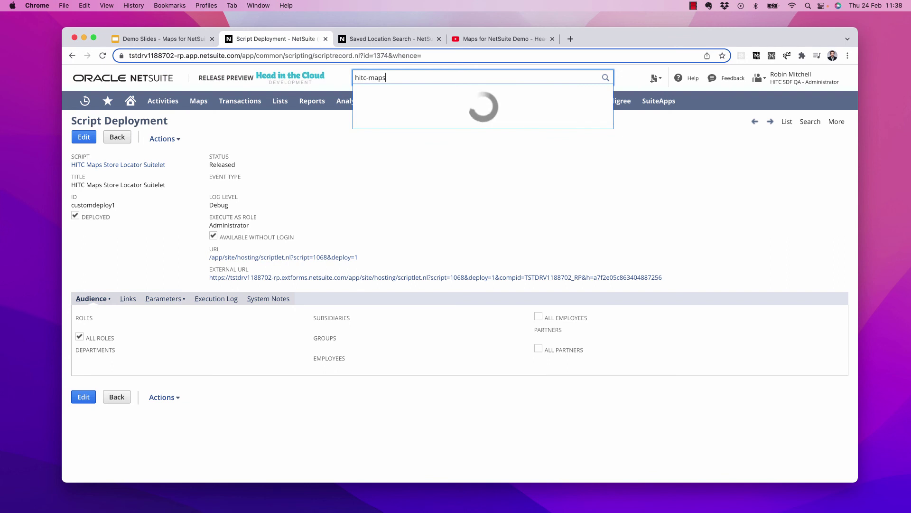
key(Down)
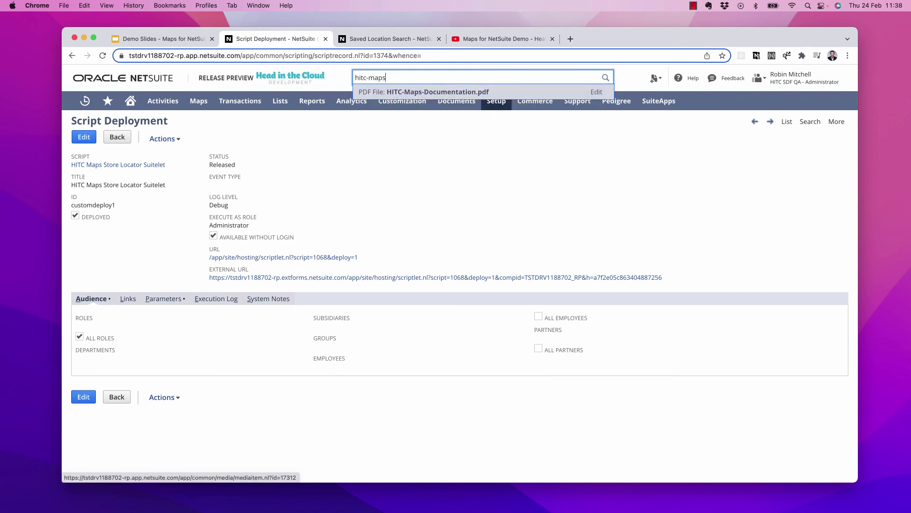
key(Return)
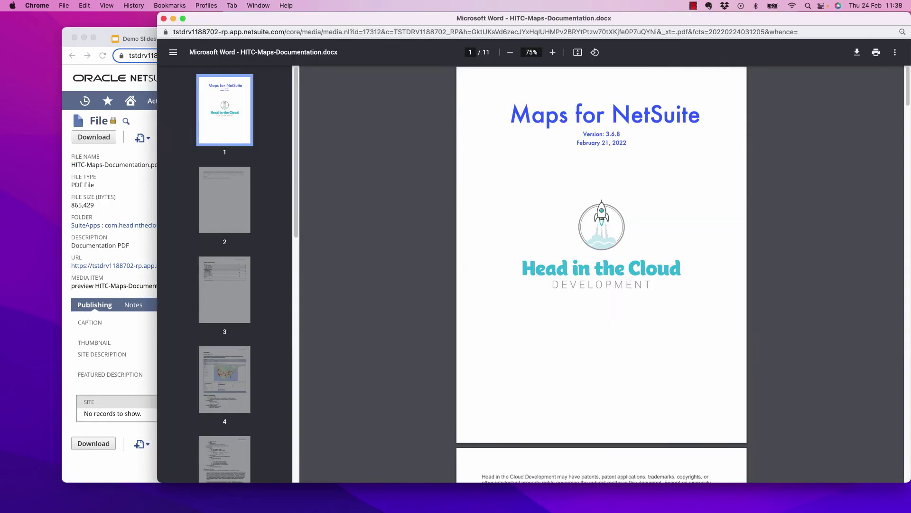
- Skim the Maps documentation from the overview through release notes, installation, overlay and custom filter instructions to the support section
scroll(602, 274, down, 15)
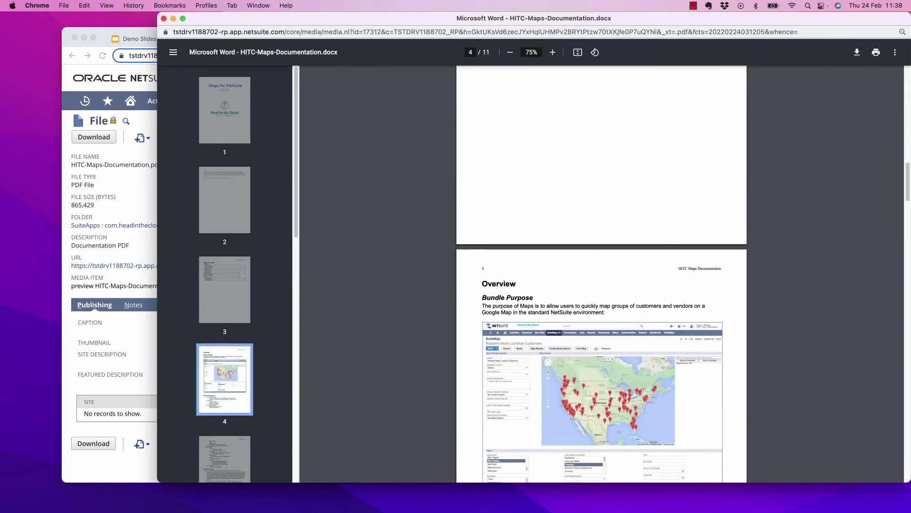
scroll(602, 275, down, 10)
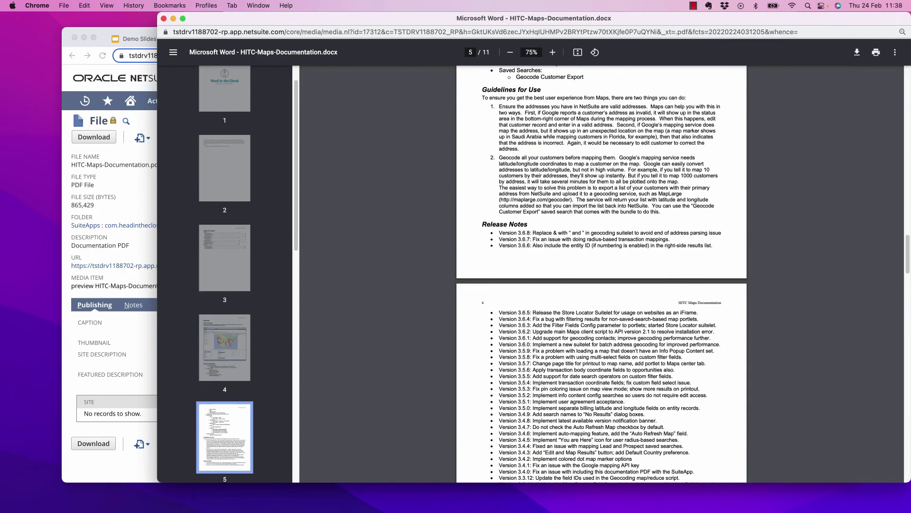
scroll(601, 274, down, 15)
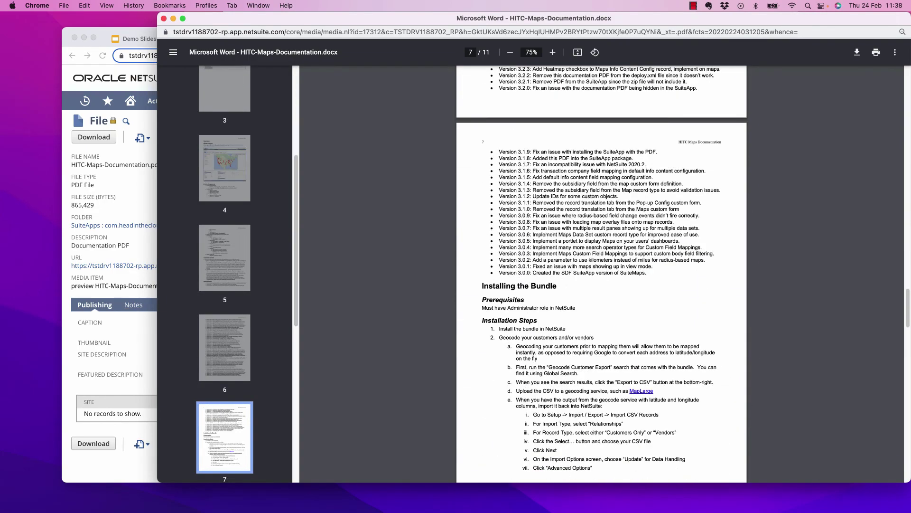
scroll(601, 275, down, 8)
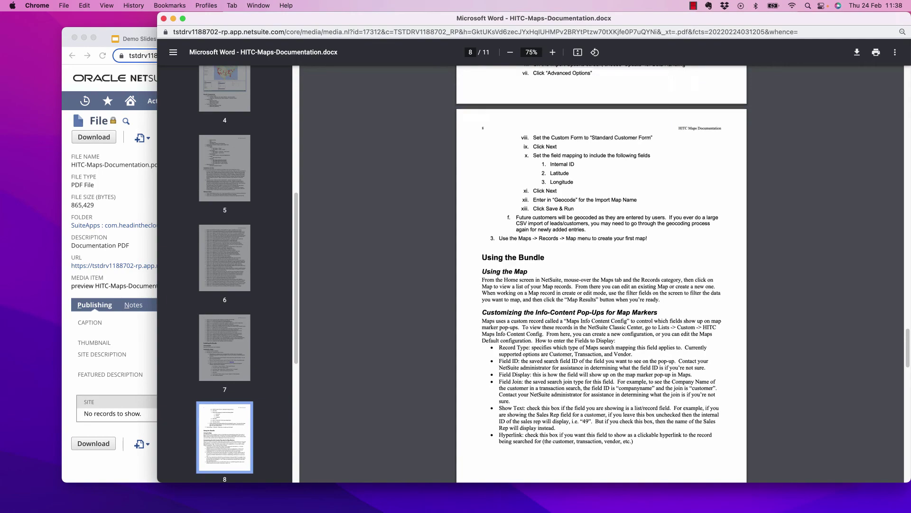
scroll(601, 274, down, 3)
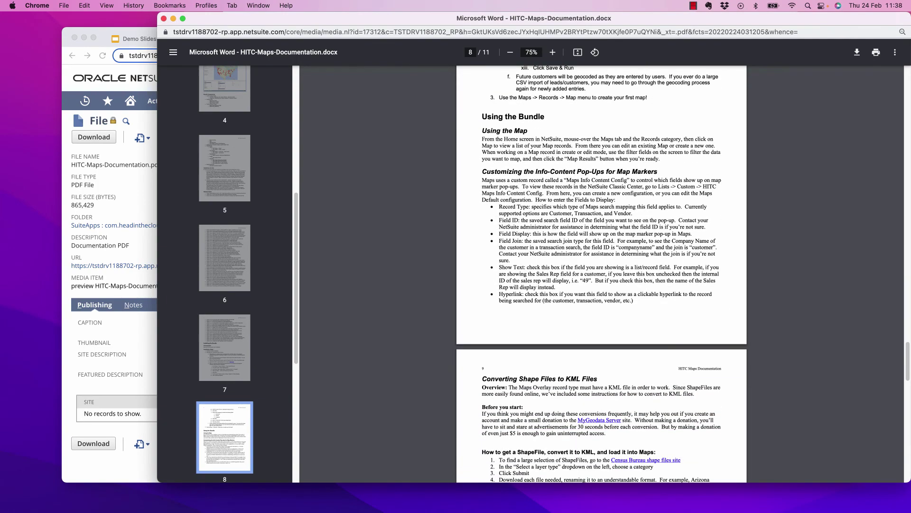
scroll(602, 274, down, 14)
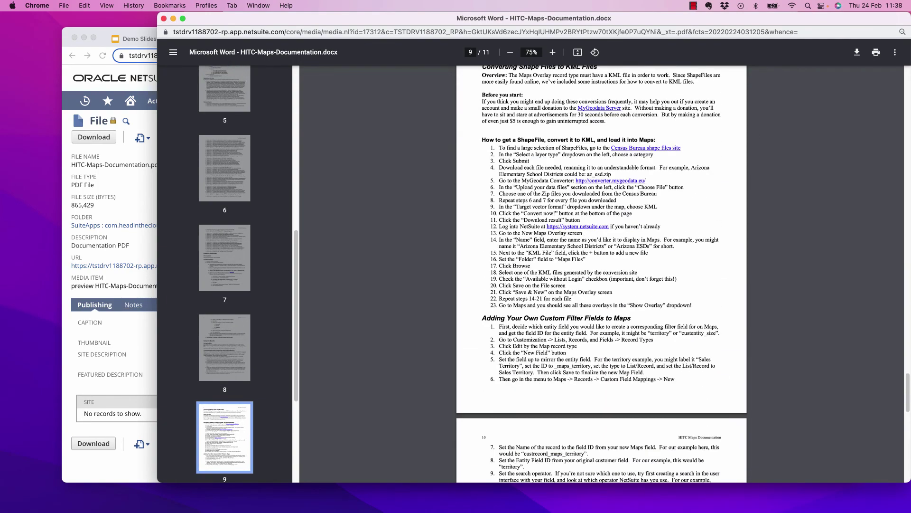
scroll(602, 274, down, 20)
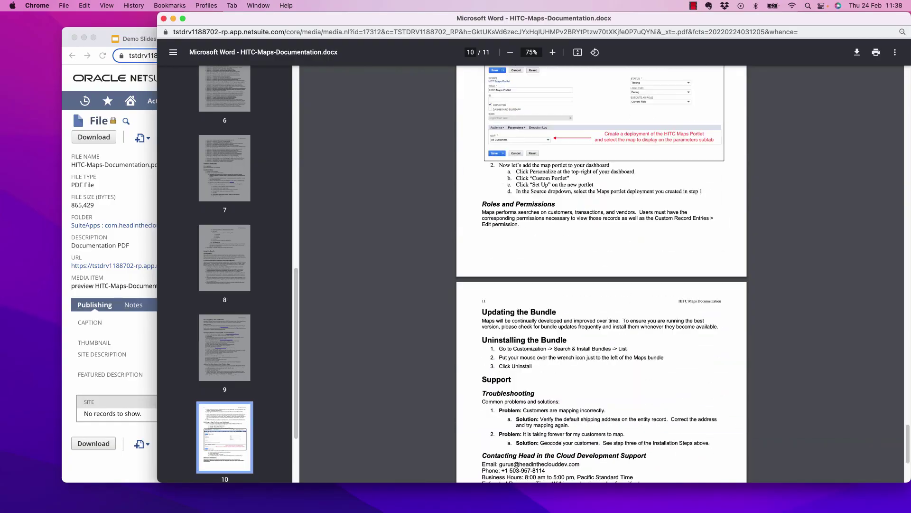